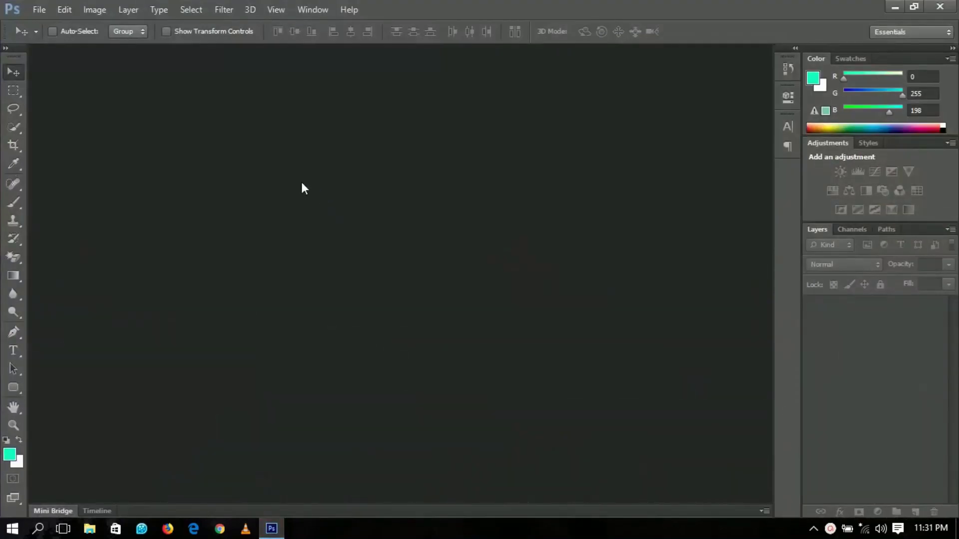
# Create a new white document 36 in wide by 18 in high at 100 pixels/inch
pyautogui.click(41, 11)
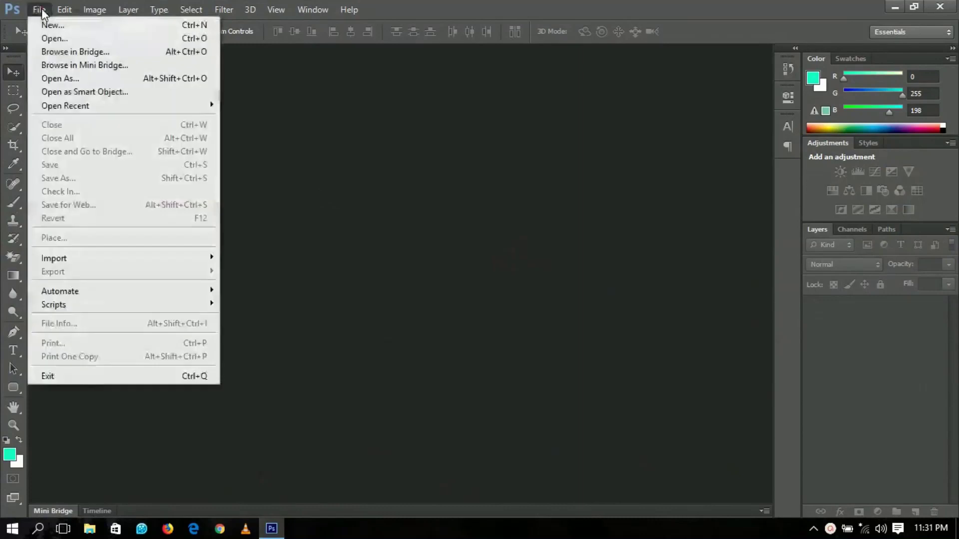
pyautogui.click(53, 36)
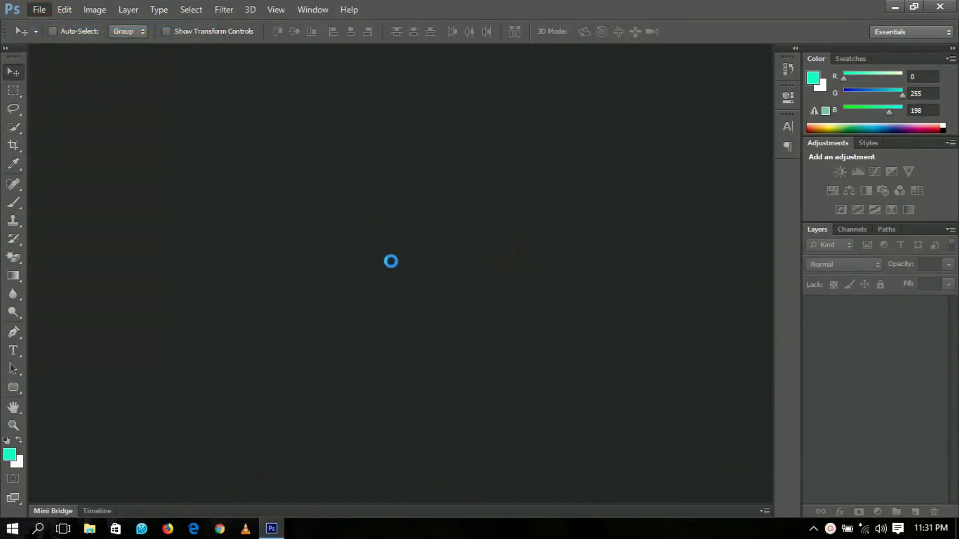
pyautogui.moveTo(419, 224); pyautogui.dragTo(375, 227)
pyautogui.doubleClick(405, 244)
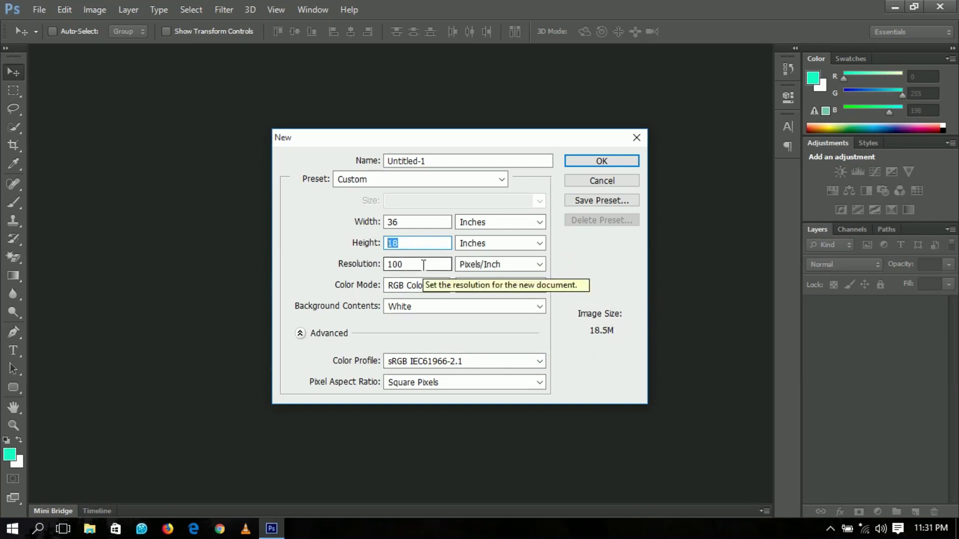
pyautogui.click(600, 160)
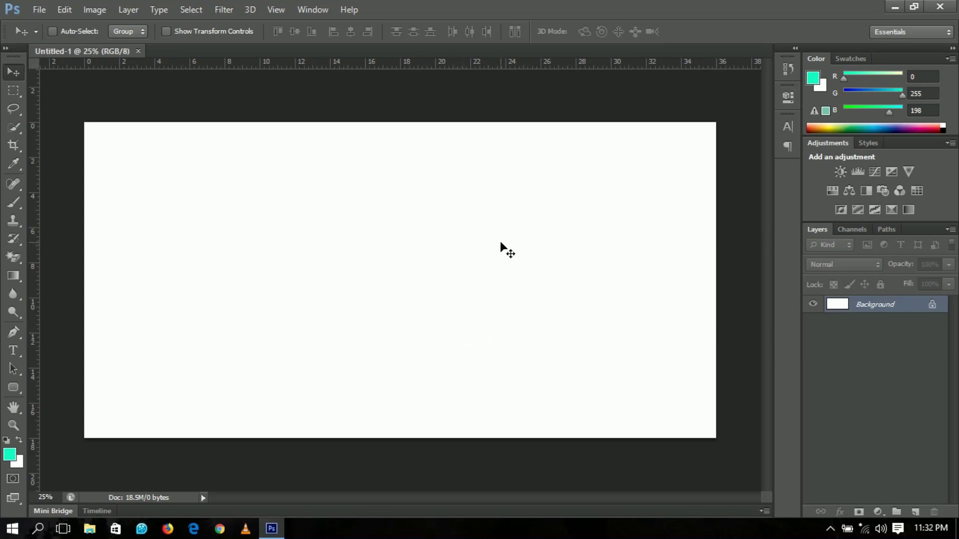
# Add a Gradient fill layer and choose the red preset gradient
pyautogui.click(877, 512)
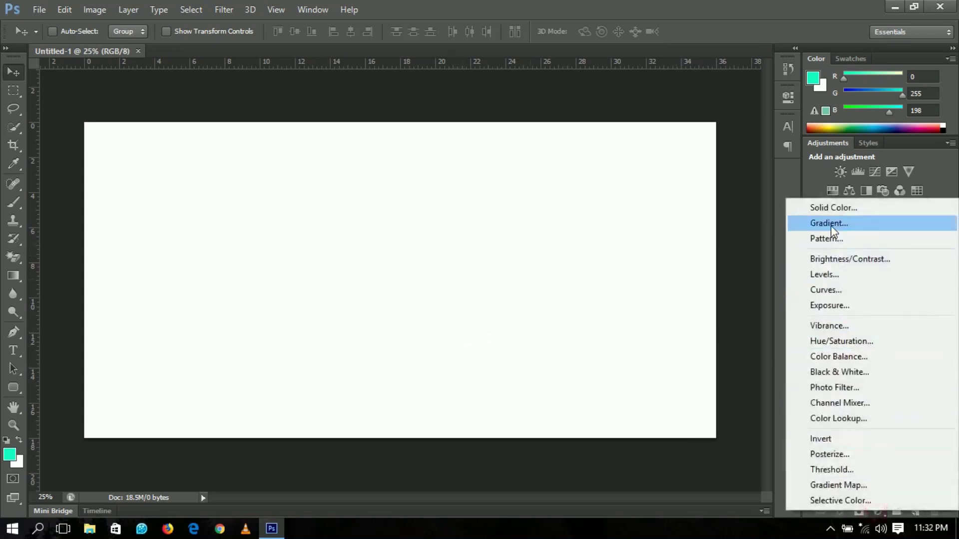
pyautogui.click(839, 223)
pyautogui.moveTo(502, 127); pyautogui.dragTo(607, 183)
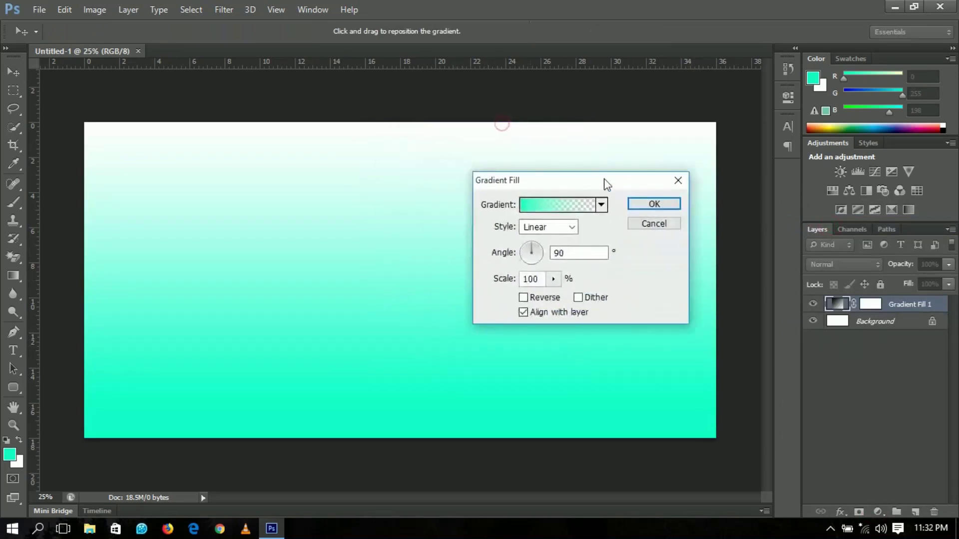
pyautogui.click(552, 205)
pyautogui.click(659, 238)
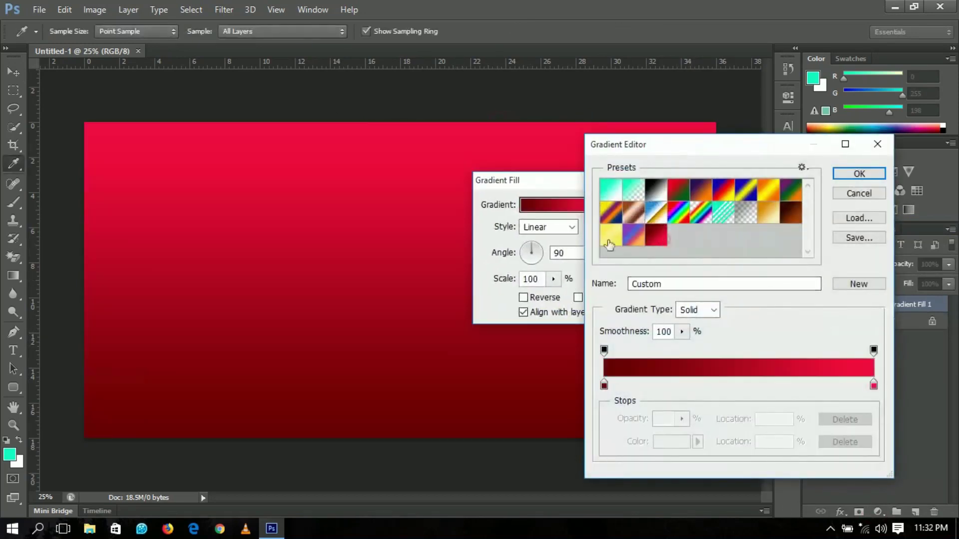
# Set the gradient stops to dark red 650000 and bright red f60b42, then apply the fill
pyautogui.doubleClick(604, 385)
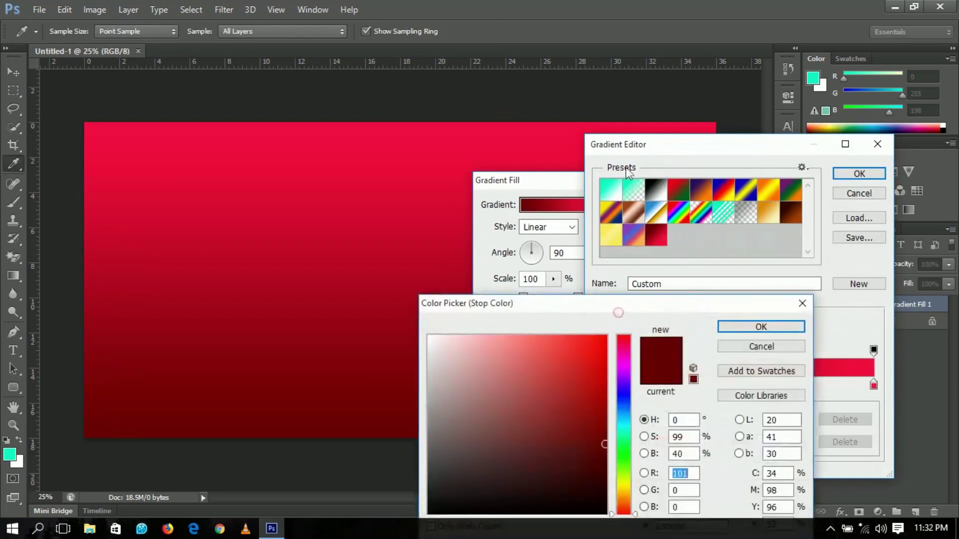
pyautogui.moveTo(620, 315); pyautogui.dragTo(627, 135)
pyautogui.moveTo(700, 349); pyautogui.dragTo(615, 346)
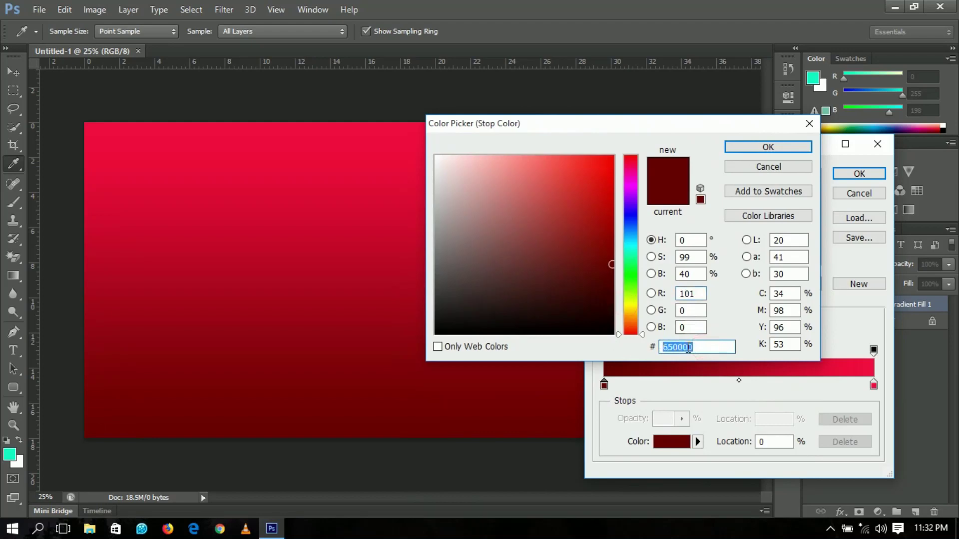
pyautogui.click(768, 146)
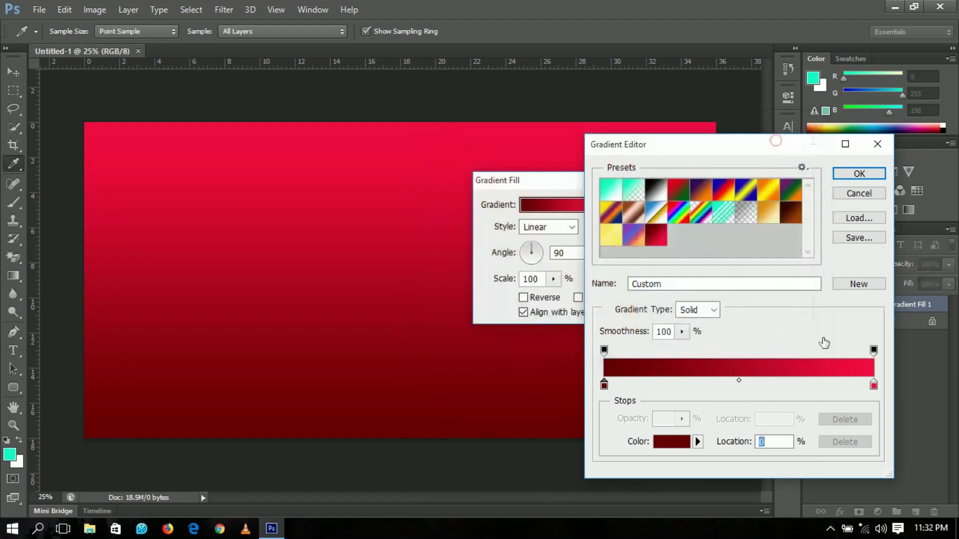
pyautogui.doubleClick(872, 386)
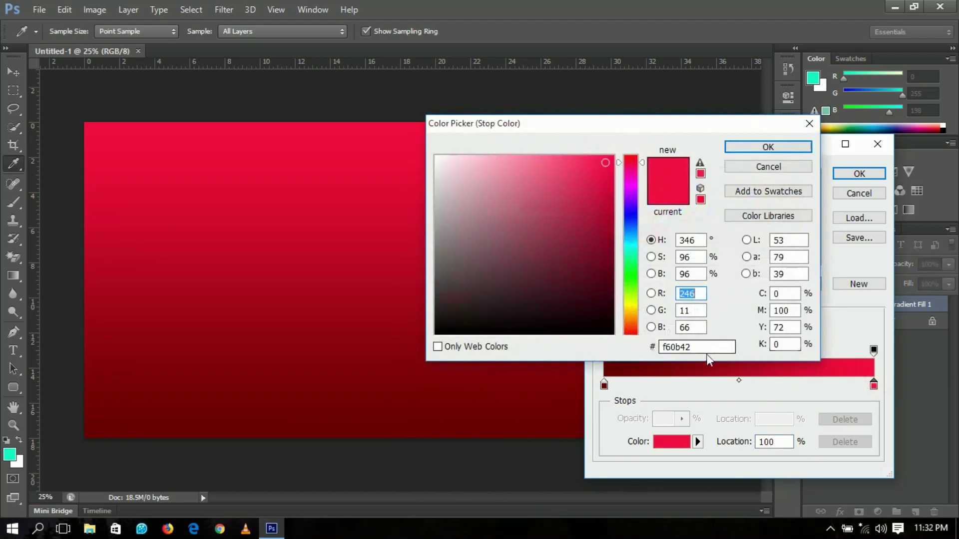
pyautogui.click(760, 149)
pyautogui.click(852, 174)
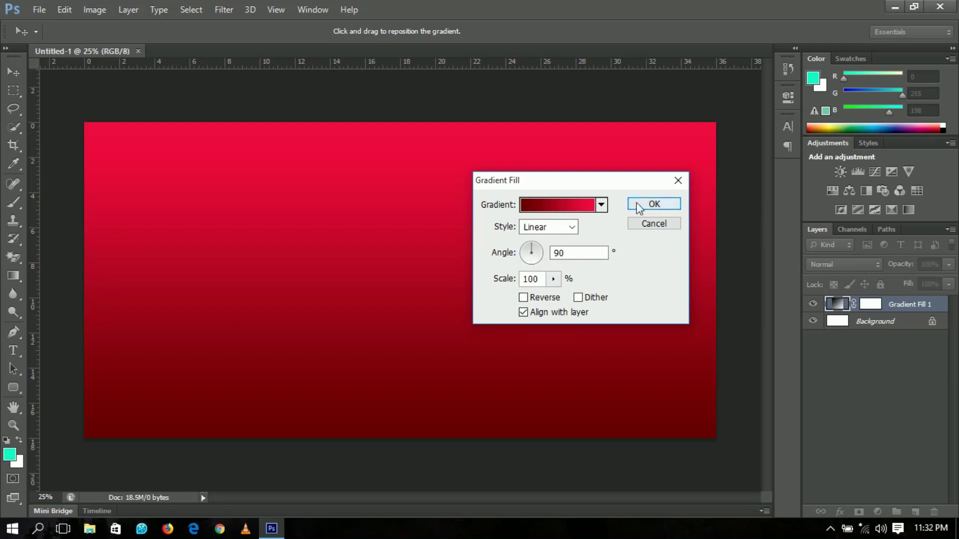
pyautogui.click(658, 204)
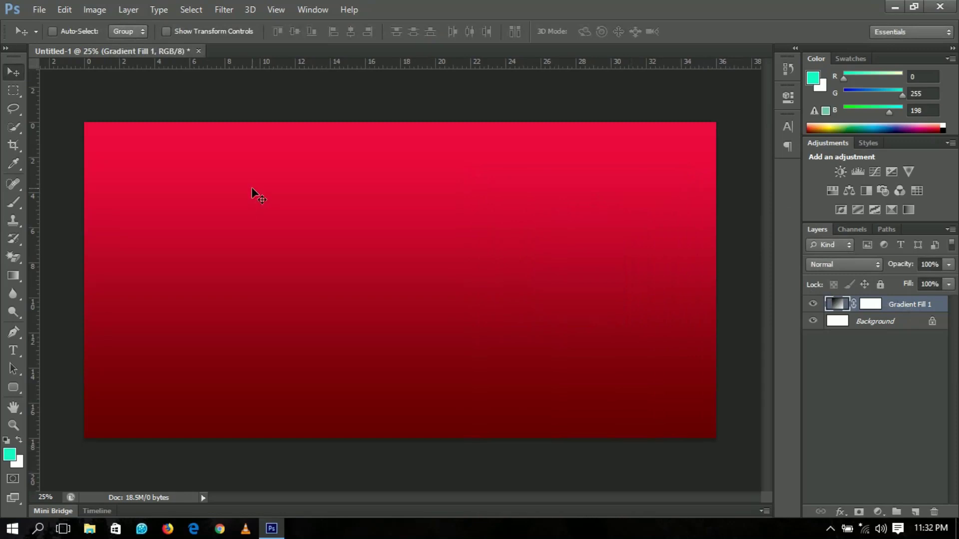
# Draw a tall rounded rectangle on the banner's left side and fill it white
pyautogui.click(16, 390)
pyautogui.click(67, 395)
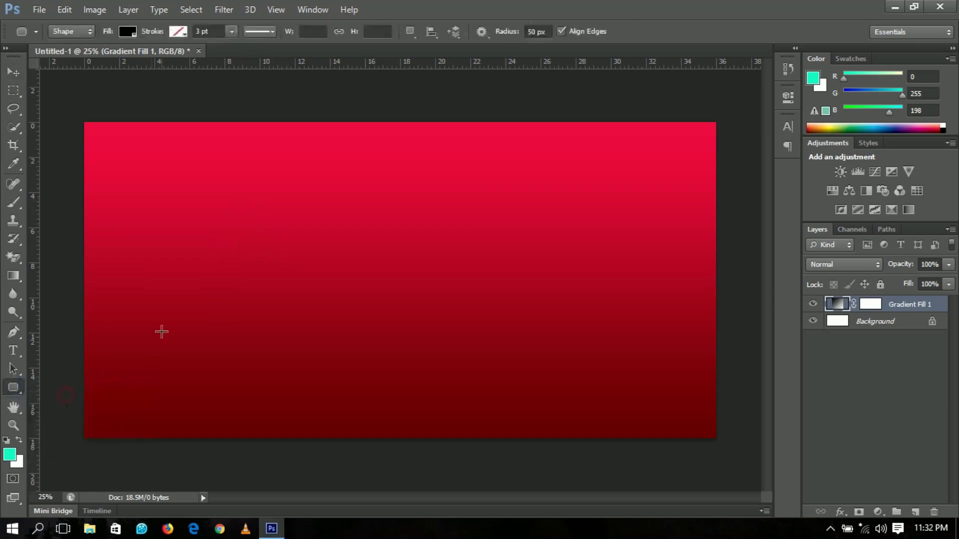
pyautogui.moveTo(93, 131); pyautogui.dragTo(319, 434)
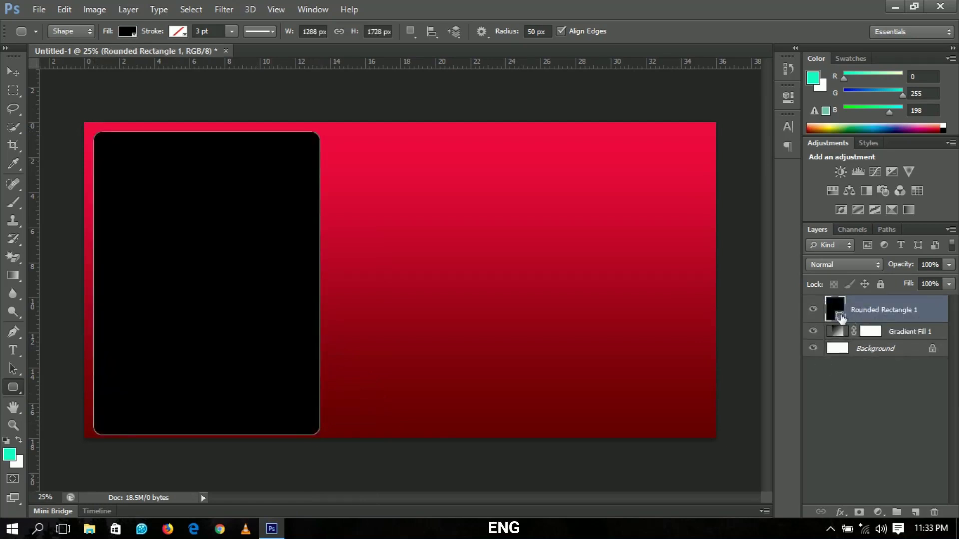
pyautogui.doubleClick(839, 317)
pyautogui.click(481, 182)
pyautogui.click(436, 158)
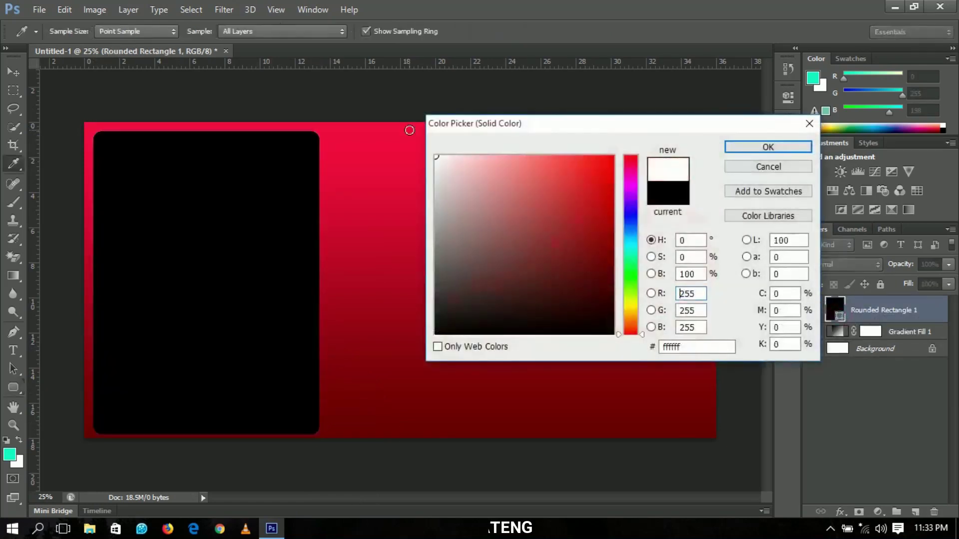
pyautogui.click(727, 146)
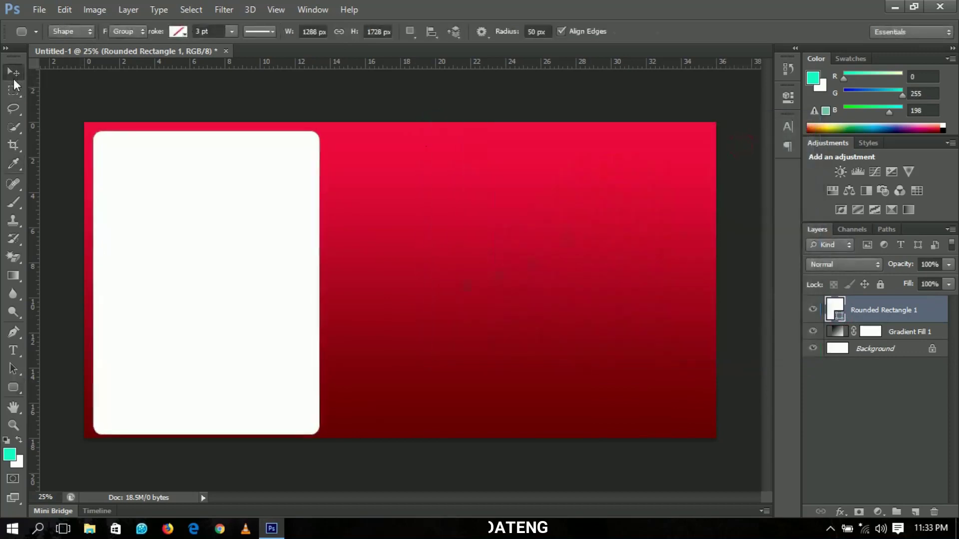
# Nudge and slightly resize the white panel with Free Transform to fit the left side
pyautogui.click(13, 74)
pyautogui.hotkey('shift', 'Up')
pyautogui.hotkey('shift', 'Up')
pyautogui.hotkey('shift', 'Left')
pyautogui.hotkey('ctrl', 't')
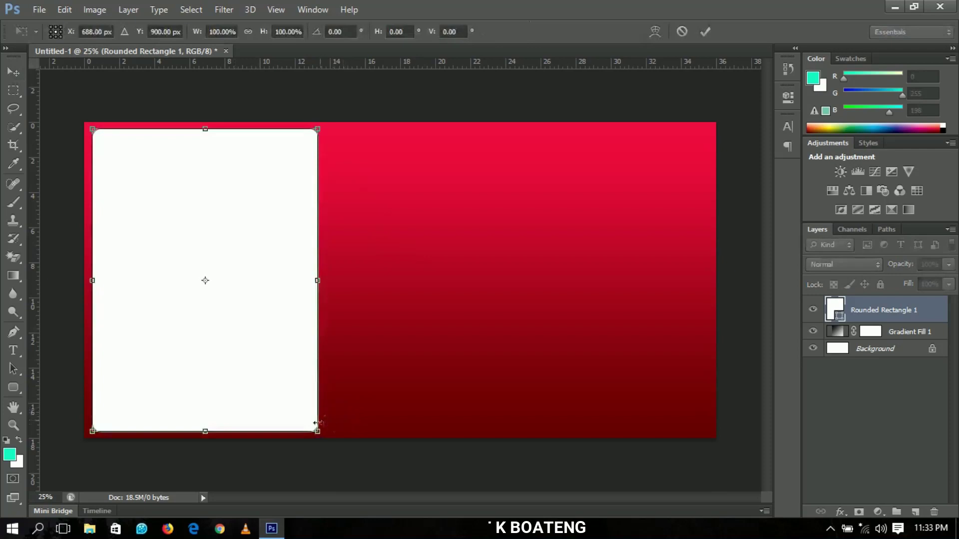
pyautogui.moveTo(320, 434); pyautogui.dragTo(321, 437)
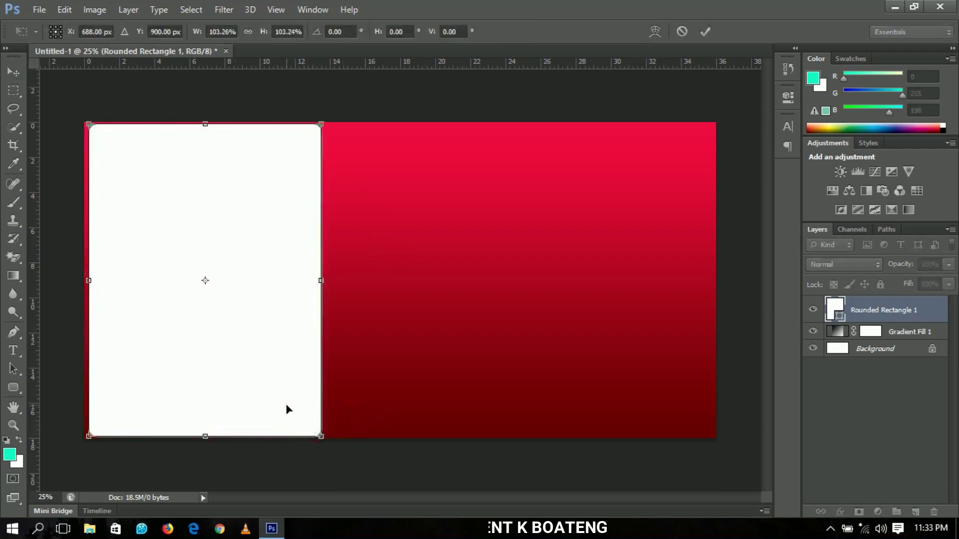
pyautogui.press('Return')
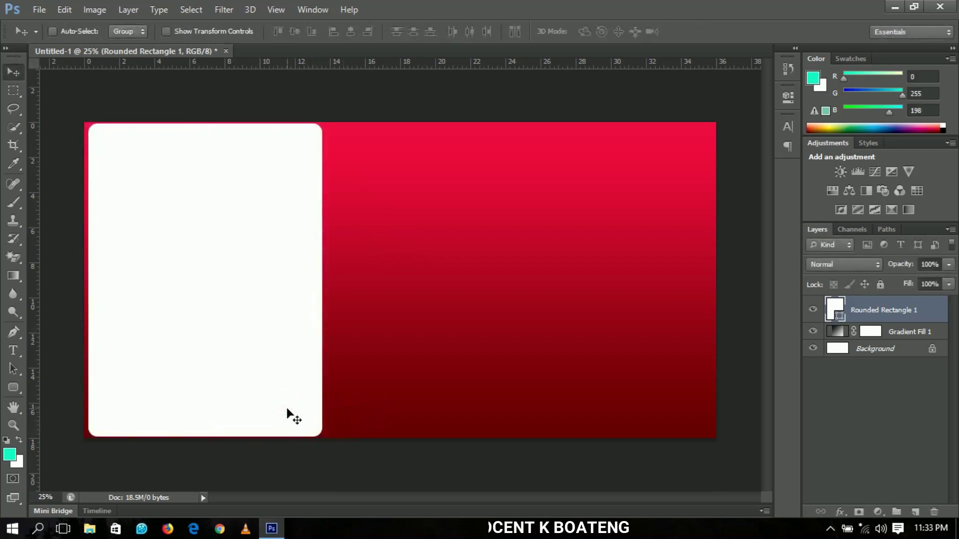
pyautogui.press('Down')
pyautogui.press('Down')
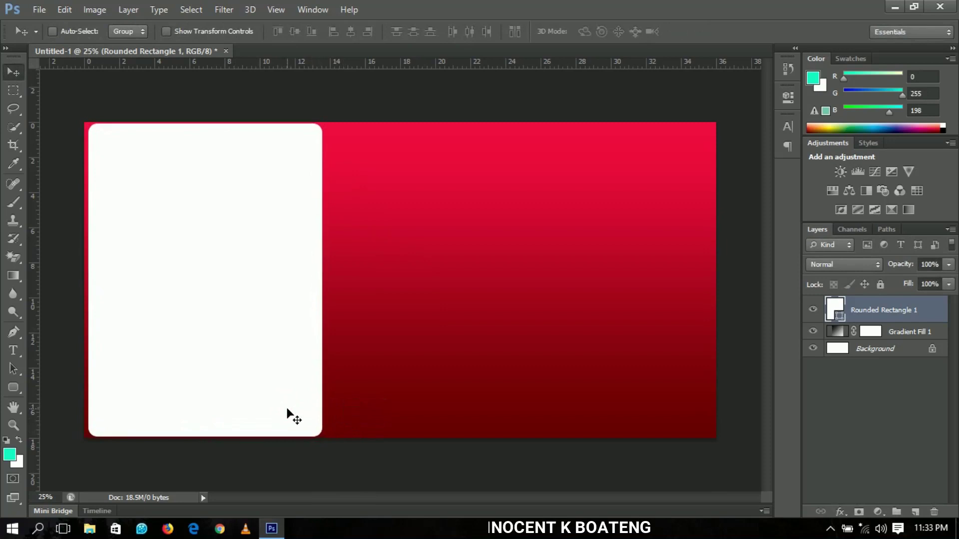
pyautogui.hotkey('ctrl', 't')
pyautogui.moveTo(323, 435); pyautogui.dragTo(320, 433)
pyautogui.doubleClick(284, 393)
pyautogui.press('Left')
pyautogui.press('Left')
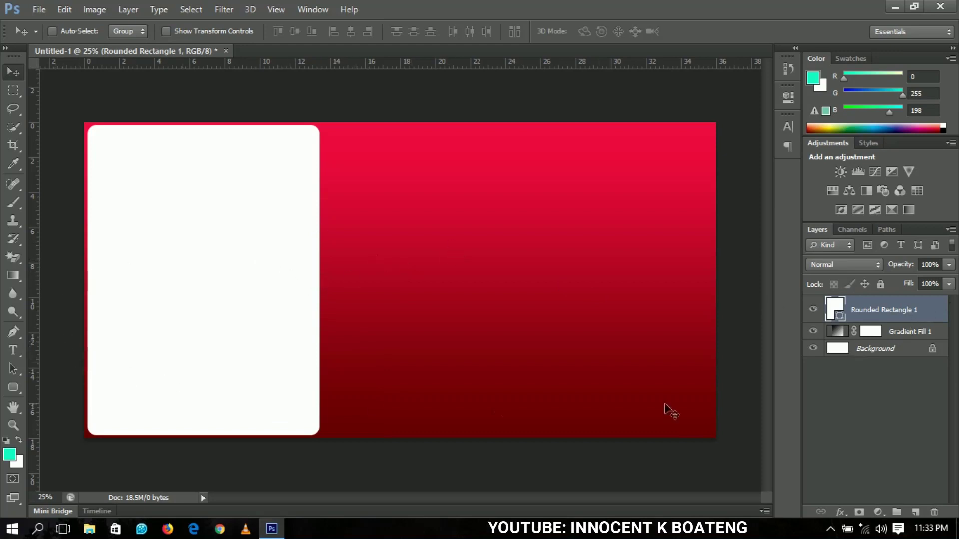
# Draw a small rounded rectangle beside the large white panel
pyautogui.click(13, 387)
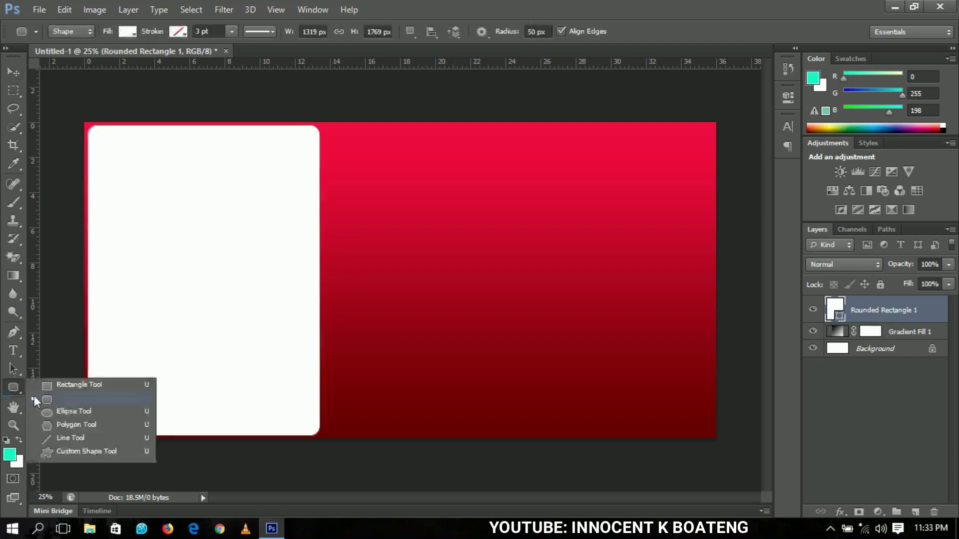
pyautogui.click(68, 399)
pyautogui.moveTo(339, 229); pyautogui.dragTo(433, 346)
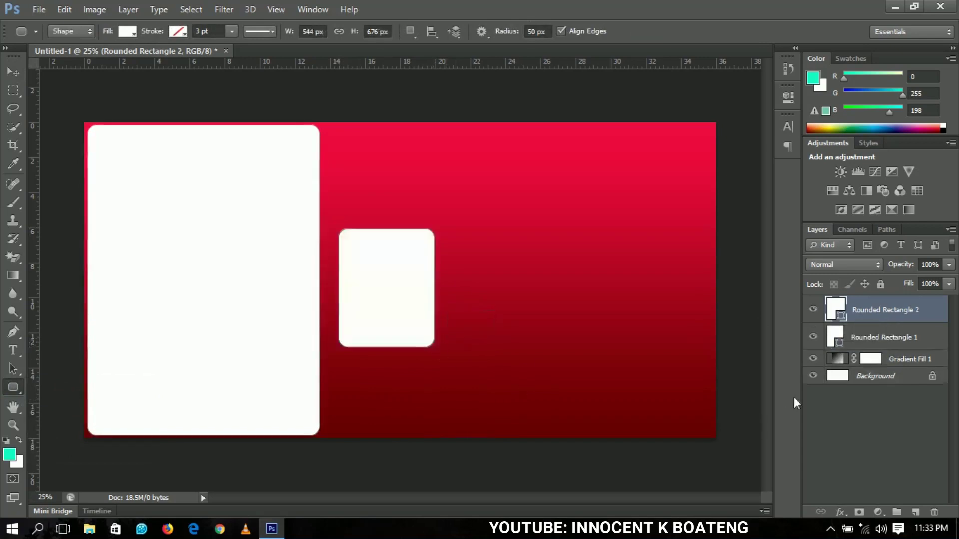
pyautogui.click(12, 73)
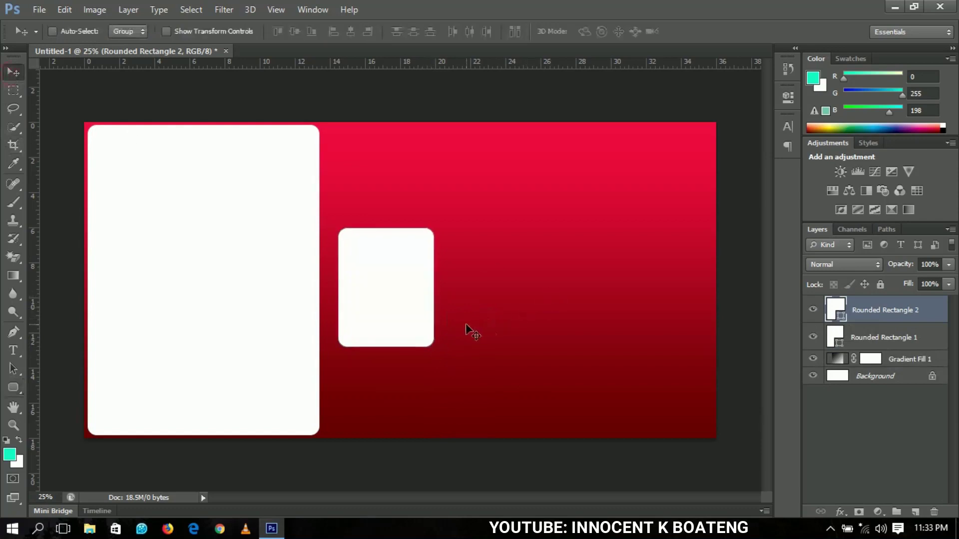
pyautogui.hotkey('shift', 'Left')
pyautogui.hotkey('shift', 'Left')
pyautogui.hotkey('shift', 'Left')
pyautogui.hotkey('shift', 'Left')
# Duplicate the small rectangle into a row of four boxes
pyautogui.hotkey('shift', 'Left')
pyautogui.hotkey('shift', 'Left')
pyautogui.hotkey('ctrl', 'j')
pyautogui.moveTo(373, 305); pyautogui.dragTo(665, 302)
pyautogui.keyDown('shift'); pyautogui.click(872, 342); pyautogui.keyUp('shift')
pyautogui.hotkey('ctrl', 'j')
pyautogui.hotkey('shift', 'Left')
pyautogui.hotkey('shift', 'Left')
pyautogui.hotkey('shift', 'Left')
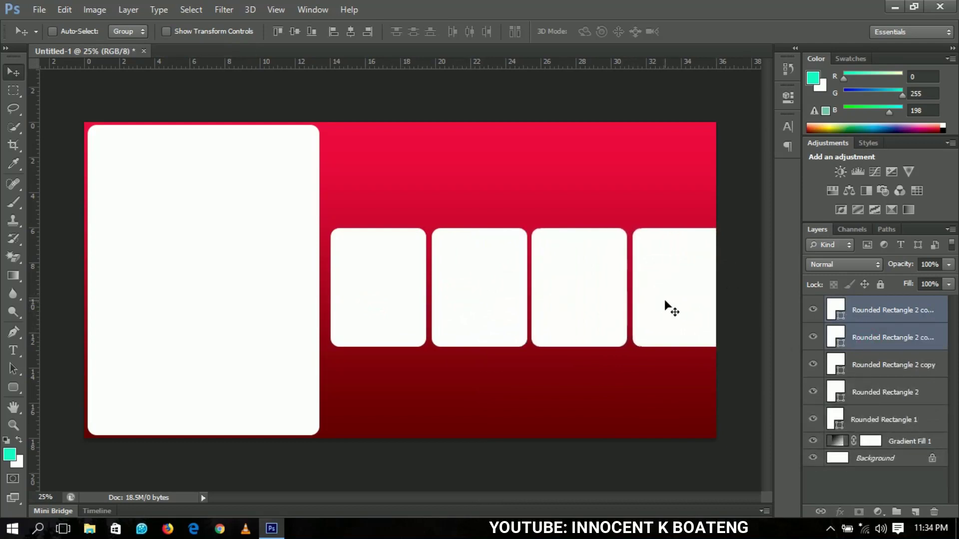
pyautogui.hotkey('shift', 'Right')
pyautogui.hotkey('shift', 'Right')
pyautogui.hotkey('shift', 'Right')
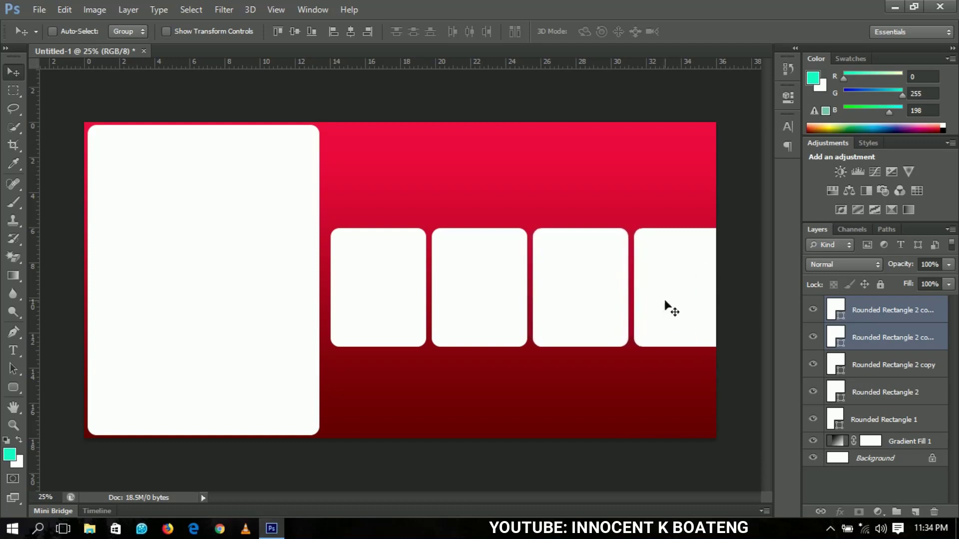
# Resize and reposition all four small rectangles to fit the banner
pyautogui.keyDown('ctrl'); pyautogui.click(894, 393); pyautogui.keyUp('ctrl')
pyautogui.keyDown('ctrl'); pyautogui.click(877, 374); pyautogui.keyUp('ctrl')
pyautogui.hotkey('ctrl', 't')
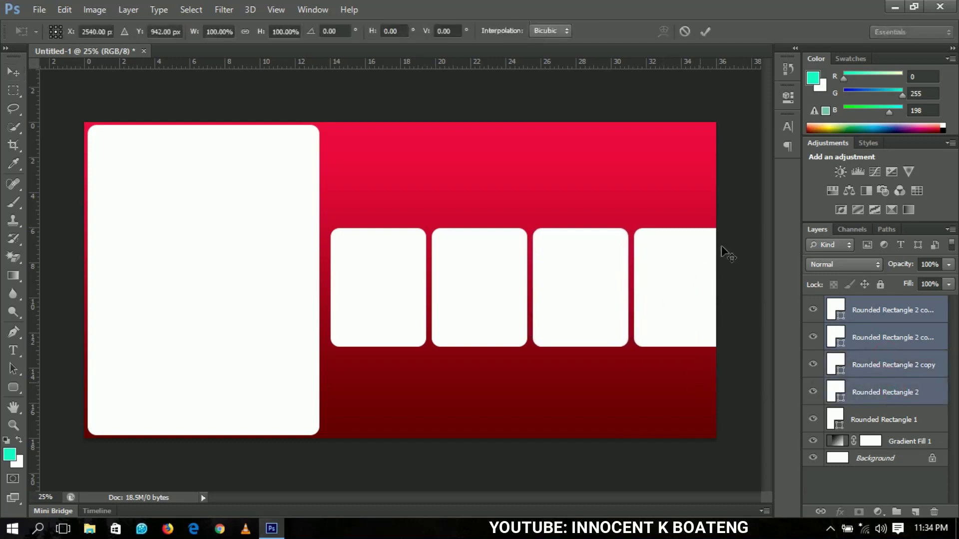
pyautogui.moveTo(722, 230); pyautogui.dragTo(713, 232)
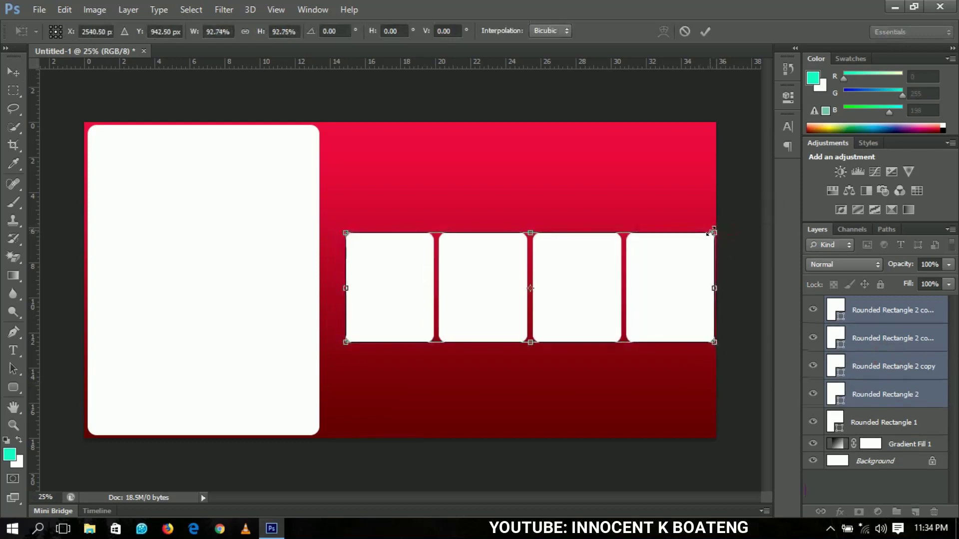
pyautogui.doubleClick(694, 273)
pyautogui.moveTo(675, 277); pyautogui.dragTo(668, 281)
pyautogui.hotkey('ctrl', 't')
pyautogui.moveTo(703, 343); pyautogui.dragTo(708, 345)
pyautogui.doubleClick(695, 340)
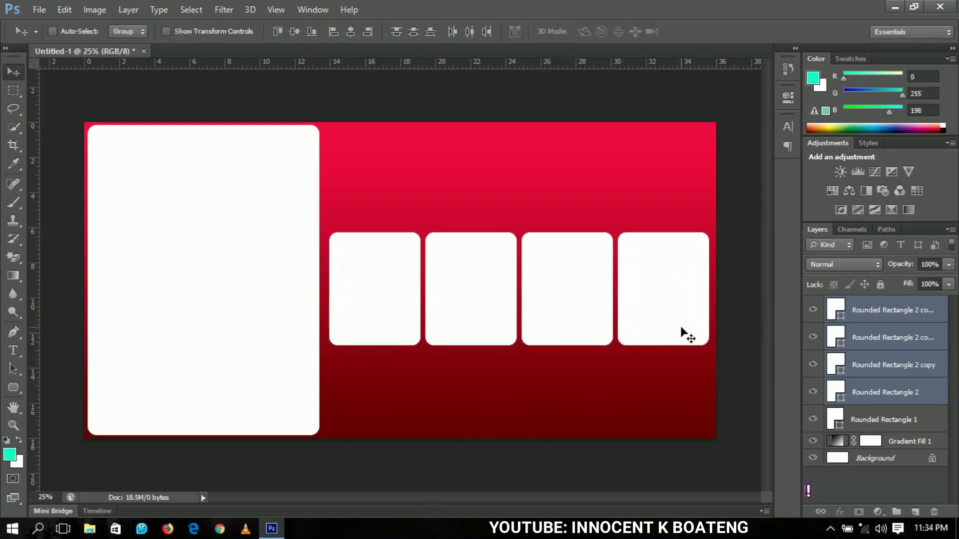
pyautogui.hotkey('shift', 'Down')
pyautogui.hotkey('shift', 'Down')
pyautogui.hotkey('shift', 'Down')
pyautogui.hotkey('shift', 'Down')
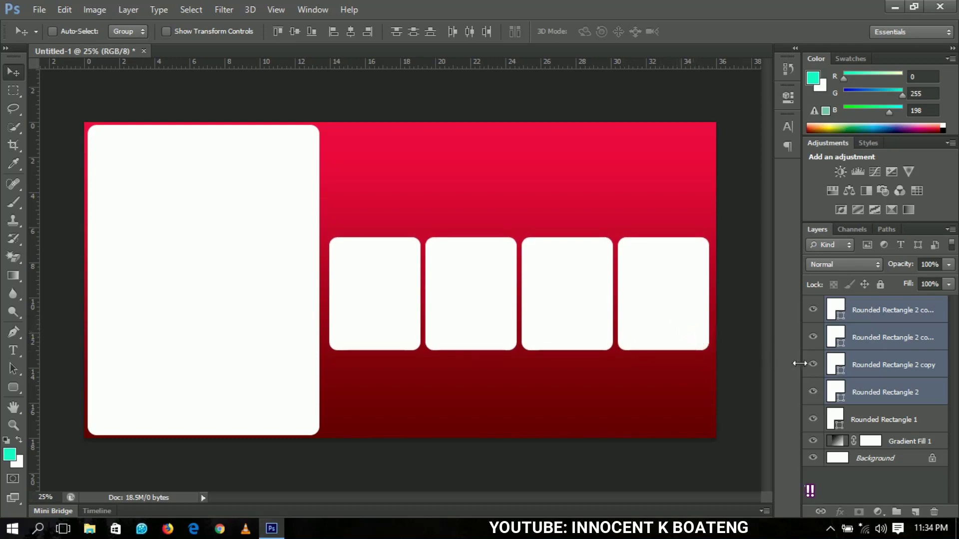
# Group the four boxes and name the group 'sub rectangles'
pyautogui.hotkey('ctrl', 'g')
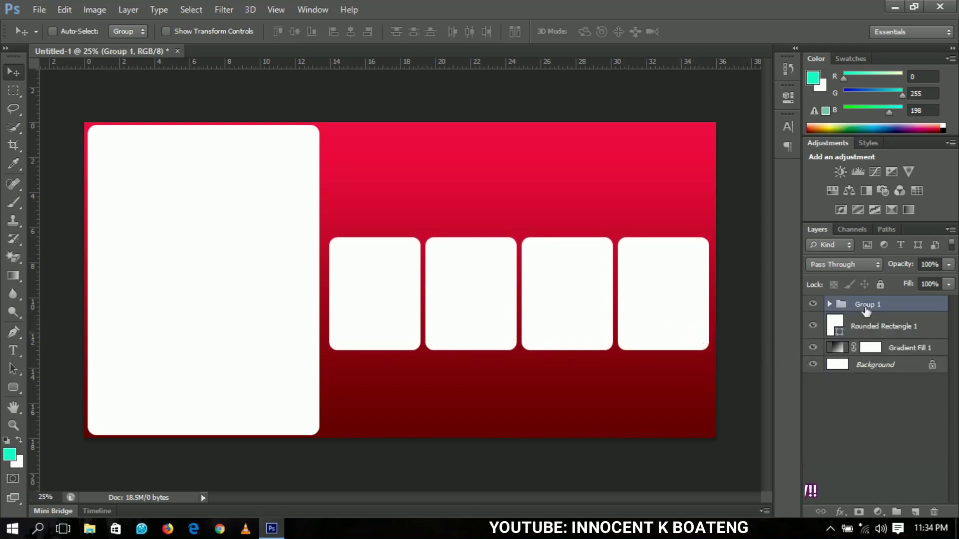
pyautogui.doubleClick(866, 305)
pyautogui.write('sub')
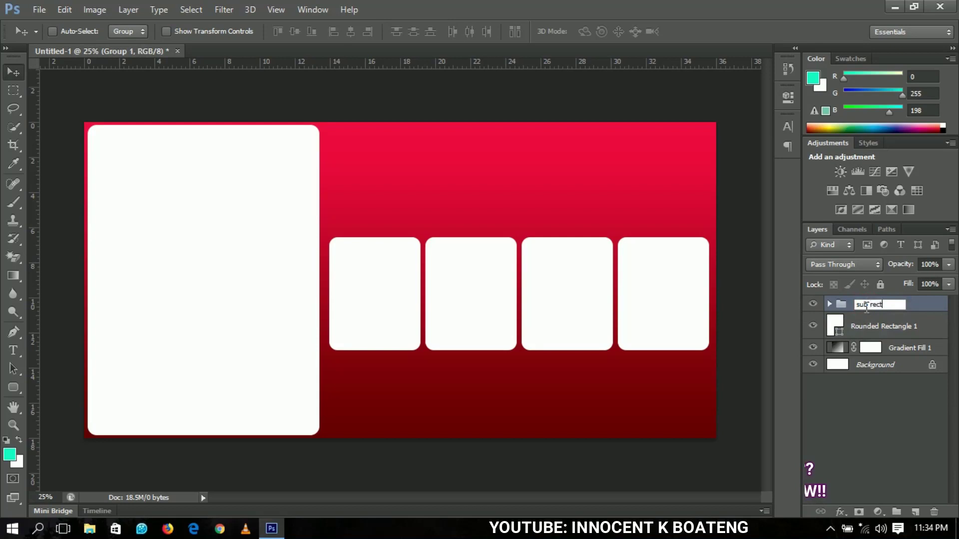
pyautogui.write('rectangle')
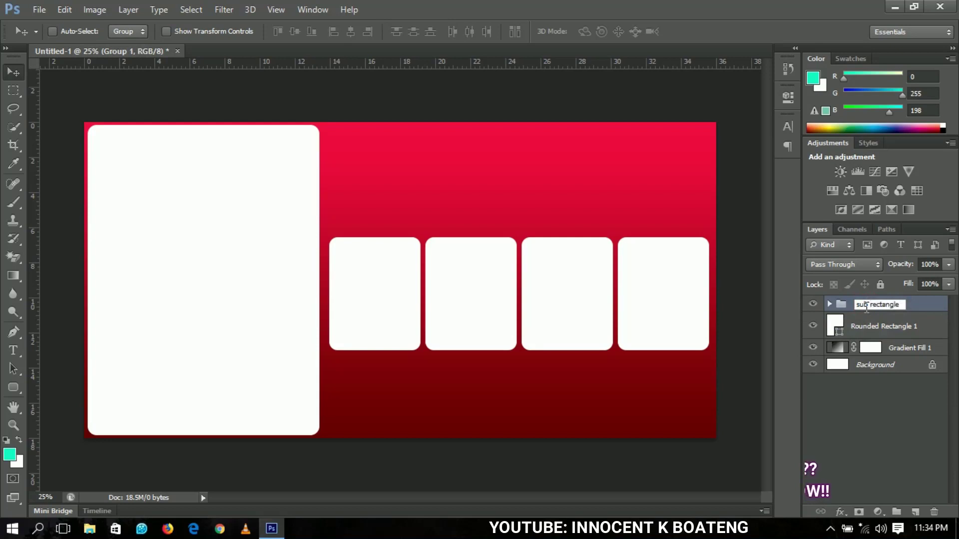
pyautogui.write('s')
pyautogui.press('Return')
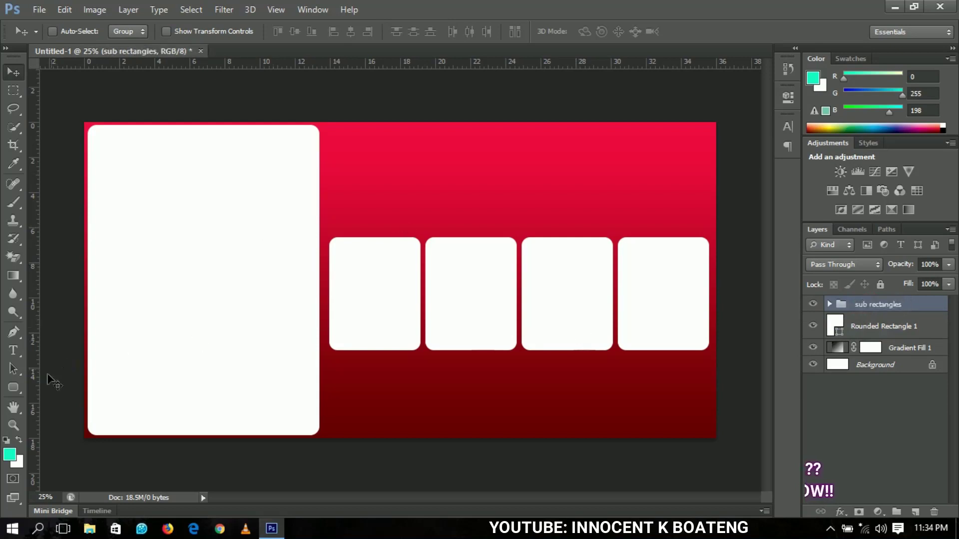
pyautogui.click(12, 388)
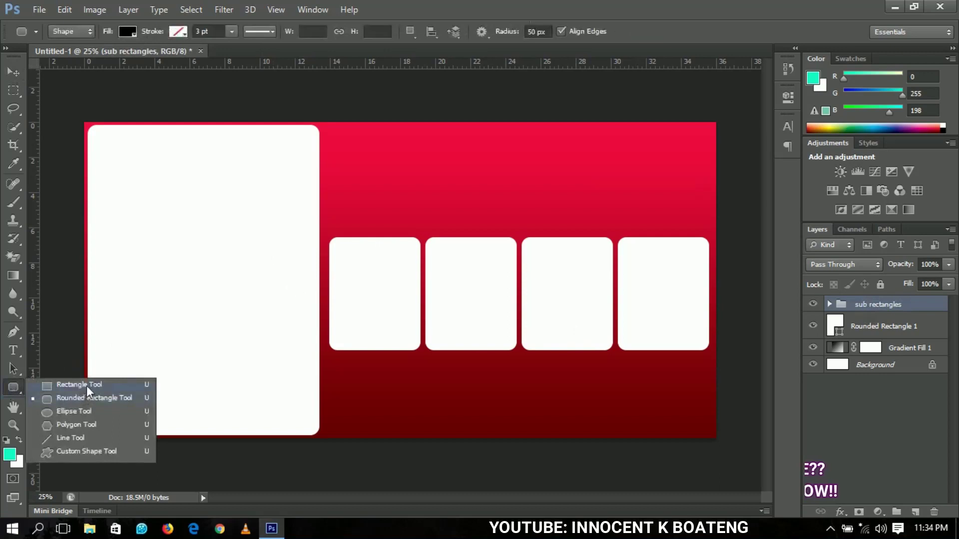
# Draw a thin white line across the banner just above the row of boxes
pyautogui.click(86, 386)
pyautogui.click(897, 332)
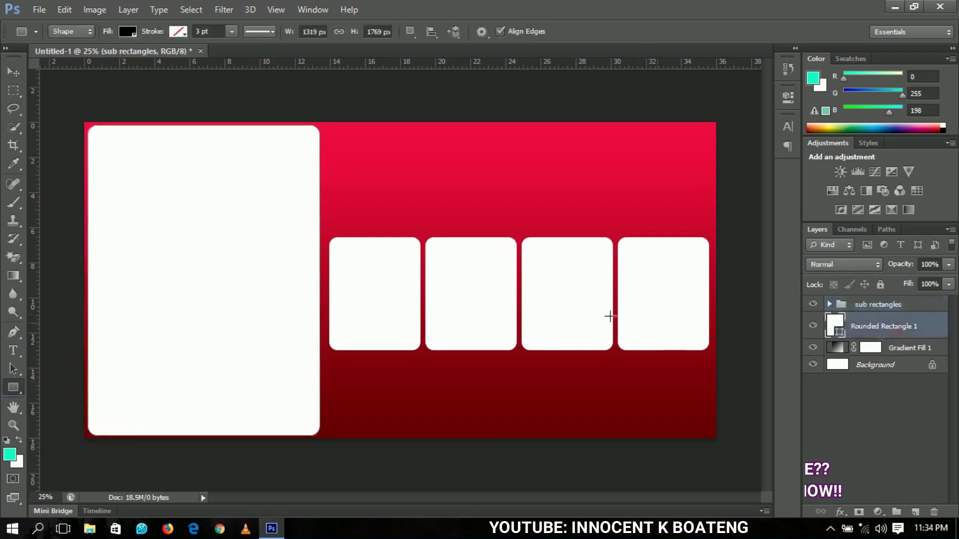
pyautogui.moveTo(322, 228); pyautogui.dragTo(749, 230)
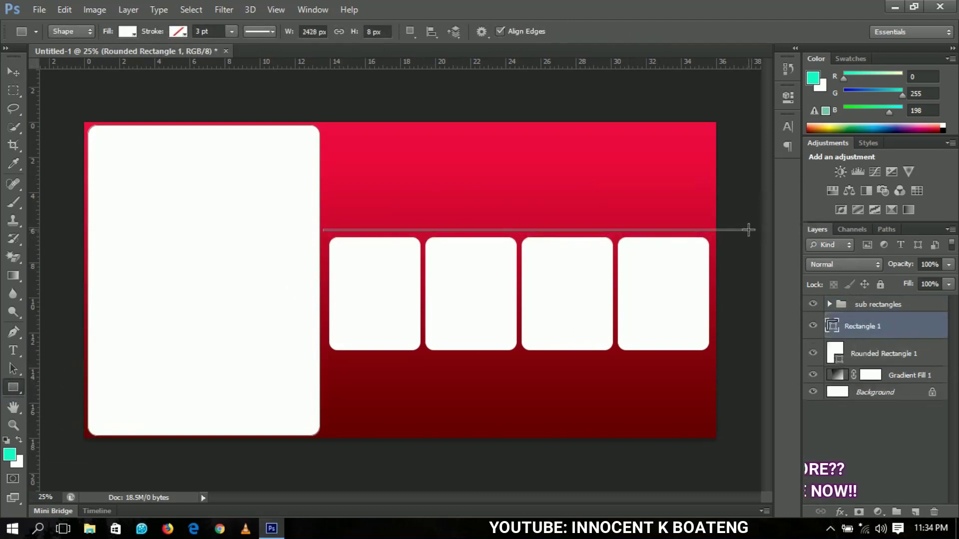
pyautogui.click(18, 73)
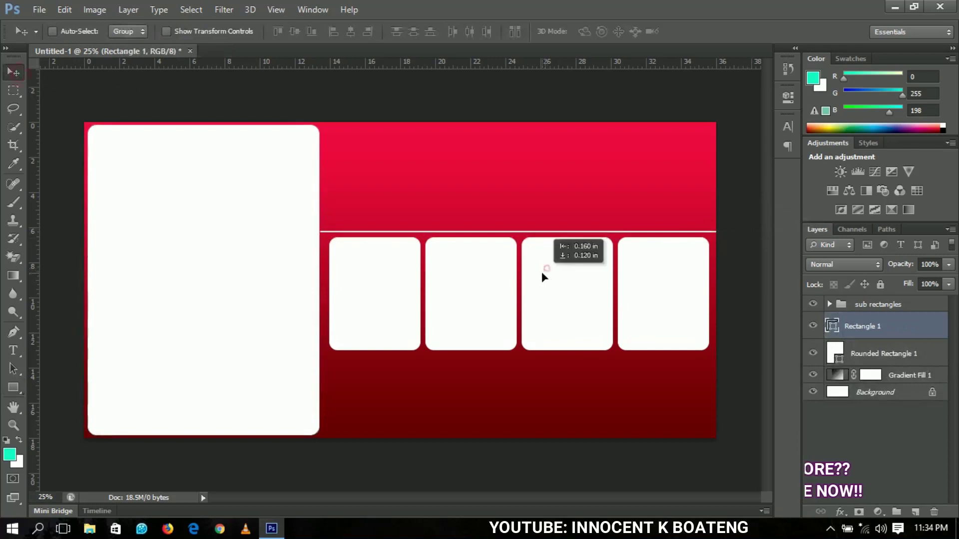
pyautogui.hotkey('shift', 'Up')
pyautogui.hotkey('shift', 'Down')
pyautogui.hotkey('shift', 'Down')
pyautogui.hotkey('shift', 'Down')
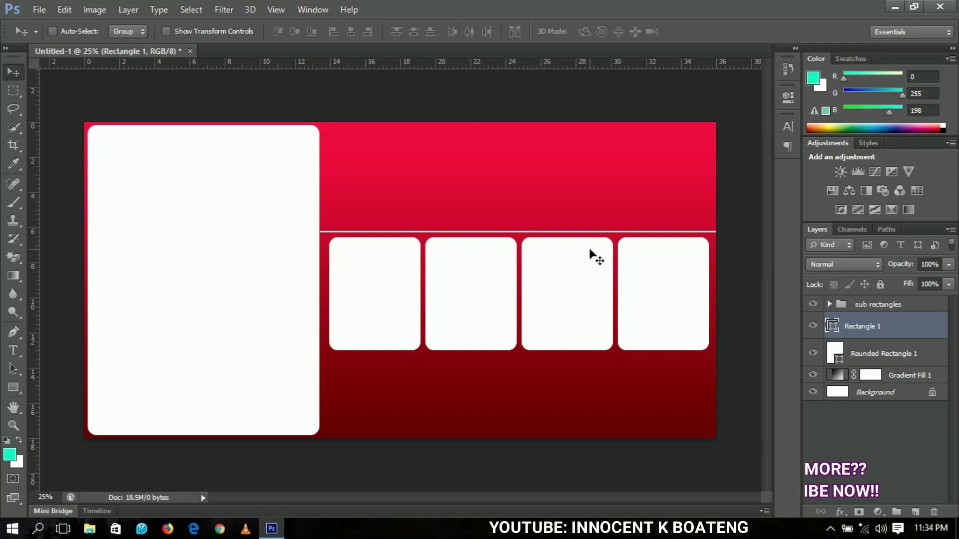
# Duplicate the thin line and place the copy just below the boxes
pyautogui.hotkey('ctrl', 'j')
pyautogui.moveTo(563, 248); pyautogui.dragTo(565, 378)
pyautogui.press('Up')
pyautogui.press('Up')
pyautogui.press('Up')
pyautogui.press('Up')
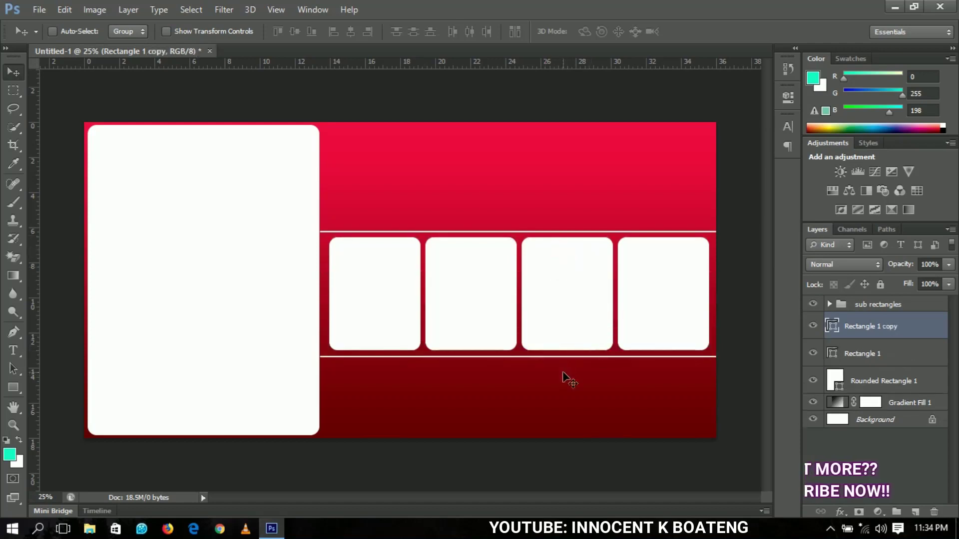
pyautogui.press('Up')
pyautogui.press('Up')
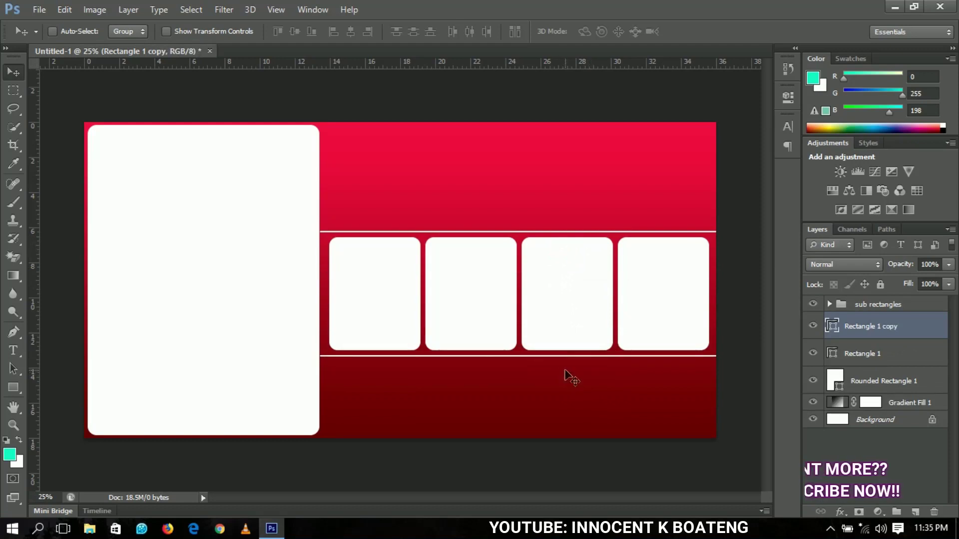
pyautogui.keyDown('ctrl'); pyautogui.click(624, 278); pyautogui.keyUp('ctrl')
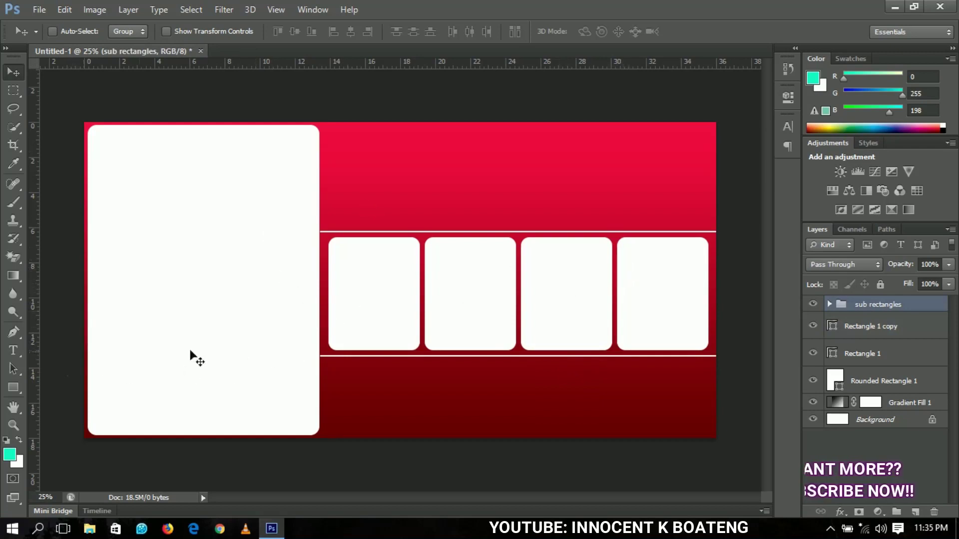
# Type 'DE HEAVENLY' in white on the red banner
pyautogui.click(22, 353)
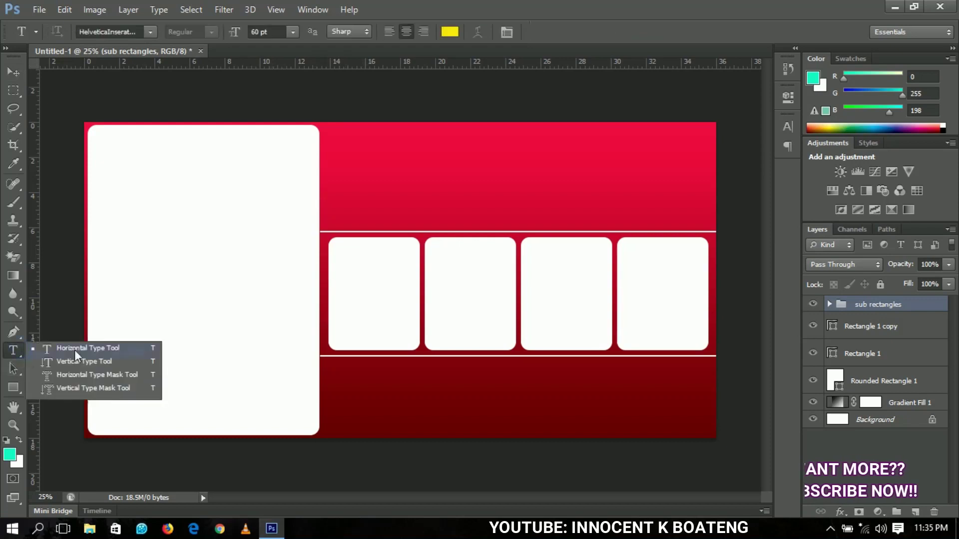
pyautogui.click(75, 351)
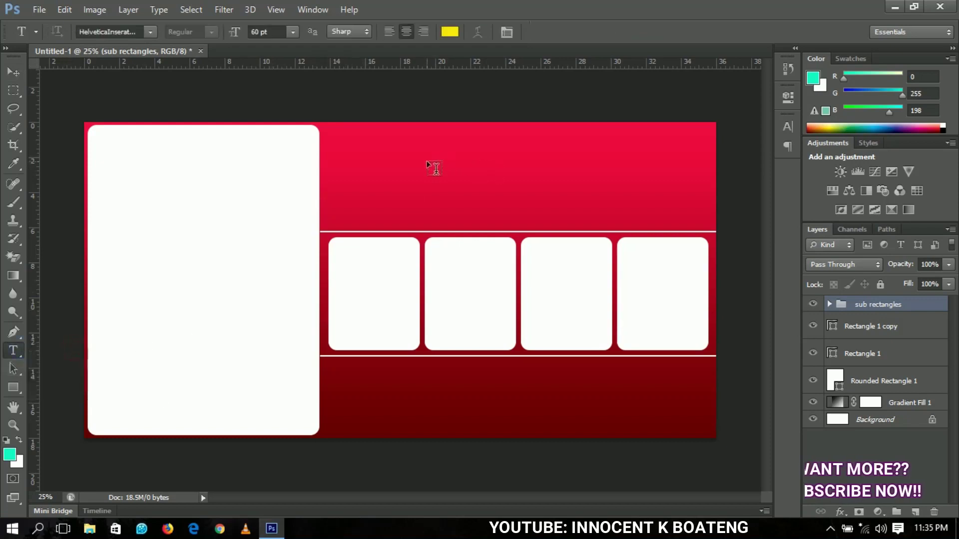
pyautogui.click(134, 31)
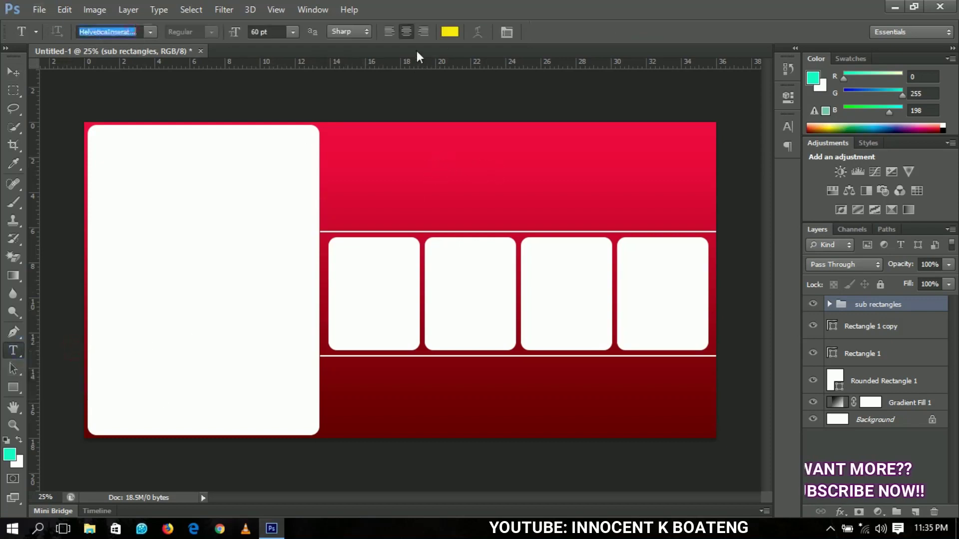
pyautogui.click(446, 33)
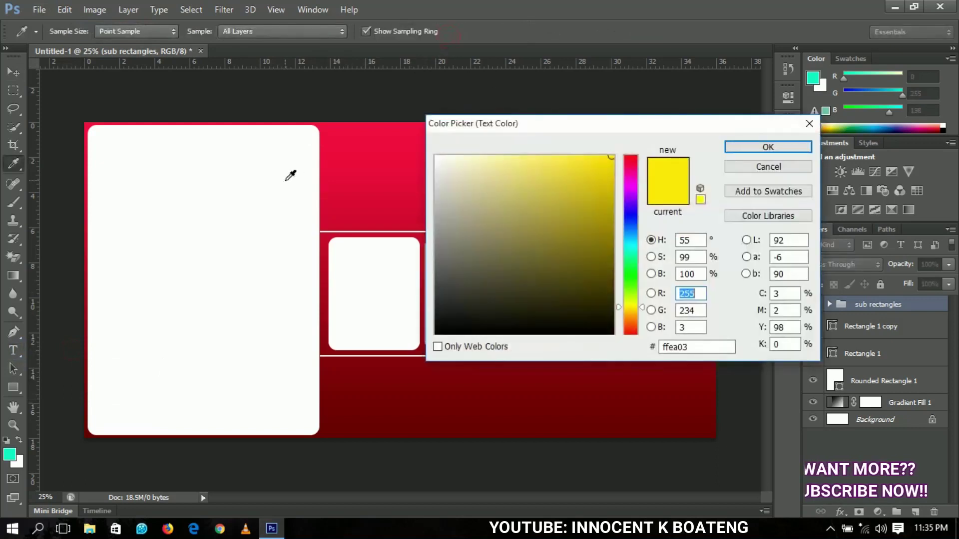
pyautogui.click(268, 169)
pyautogui.click(765, 146)
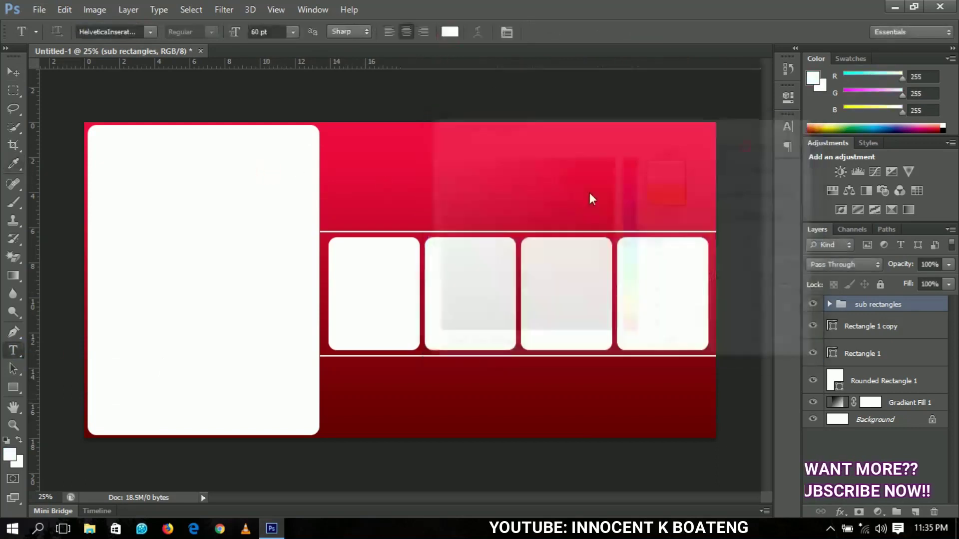
pyautogui.click(406, 159)
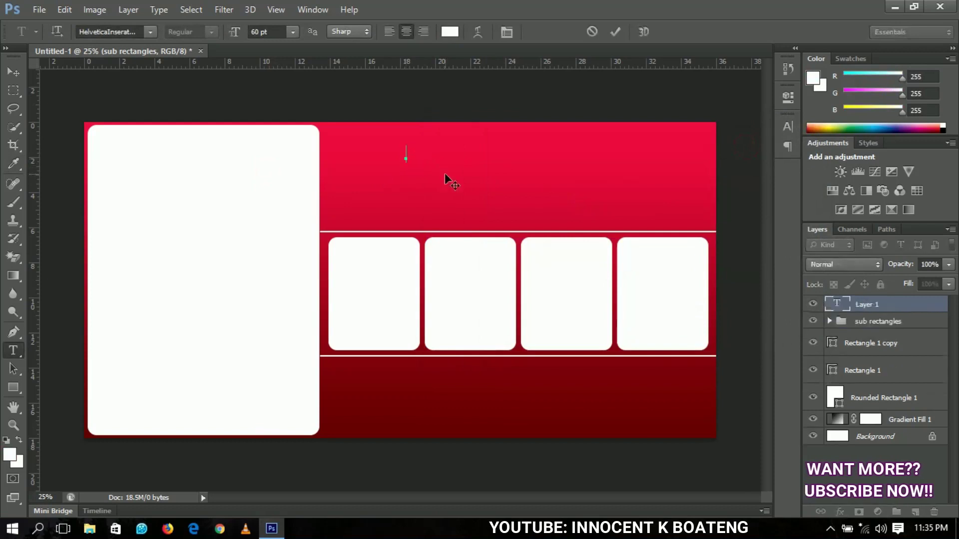
pyautogui.write('DE HEA')
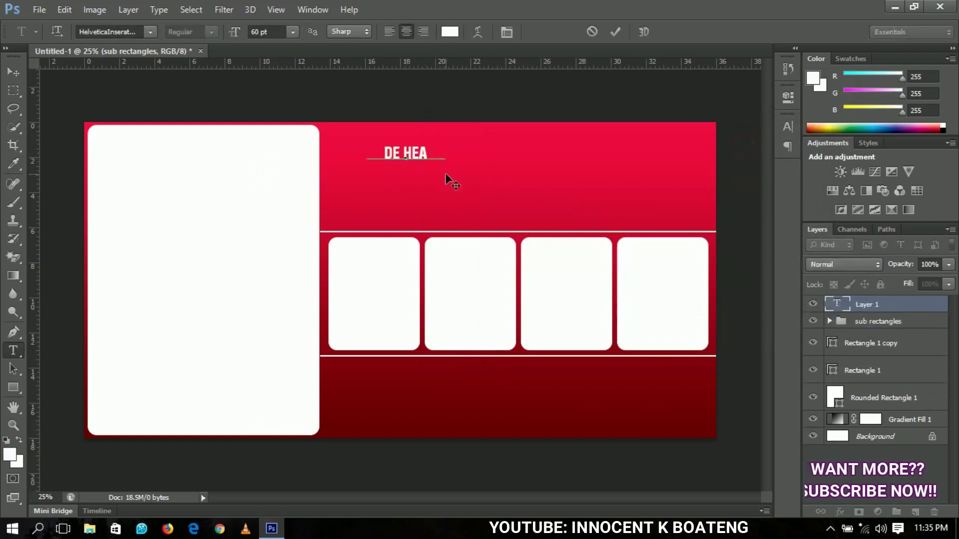
pyautogui.write('VENLY')
pyautogui.click(14, 72)
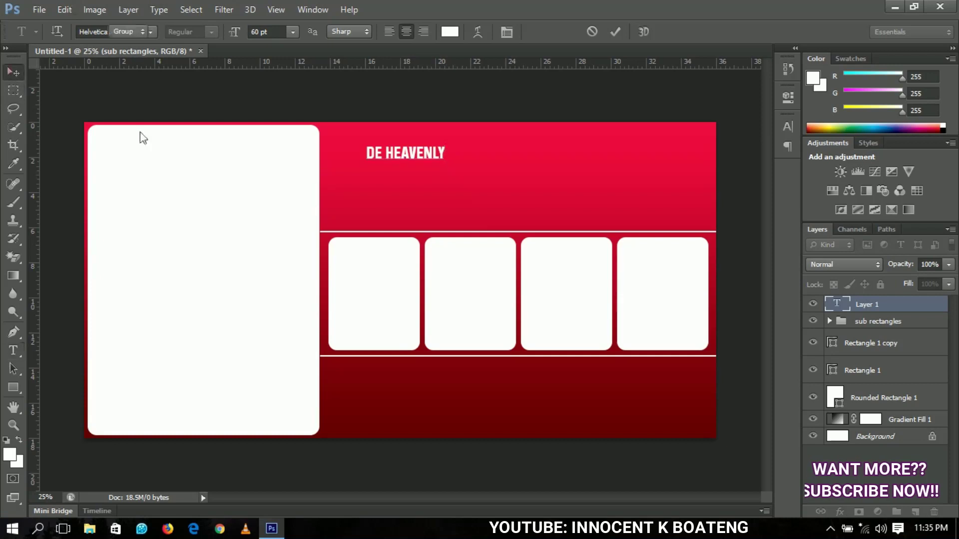
# Enlarge the DE HEAVENLY title and move it to the banner's top right
pyautogui.hotkey('ctrl', 't')
pyautogui.moveTo(448, 163); pyautogui.dragTo(525, 214)
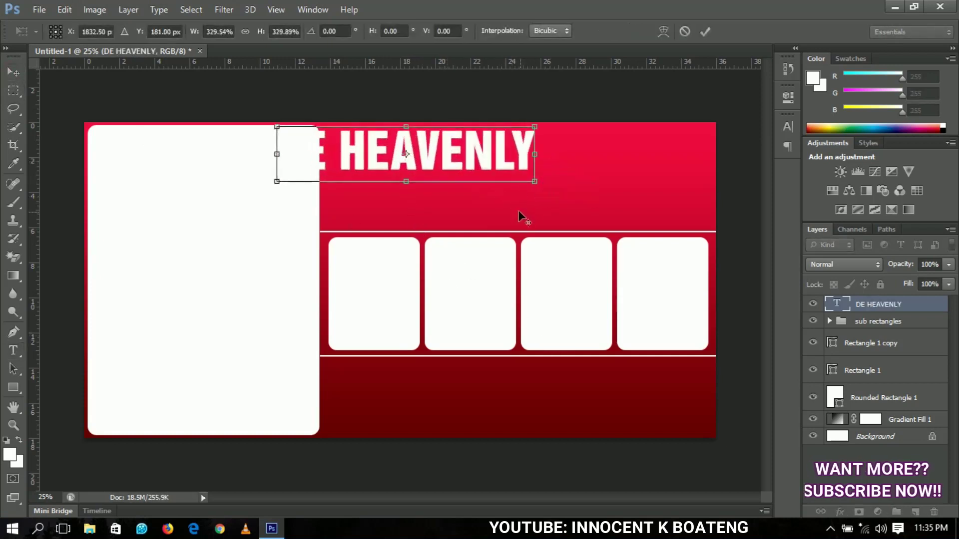
pyautogui.press('Return')
pyautogui.moveTo(424, 157); pyautogui.dragTo(537, 162)
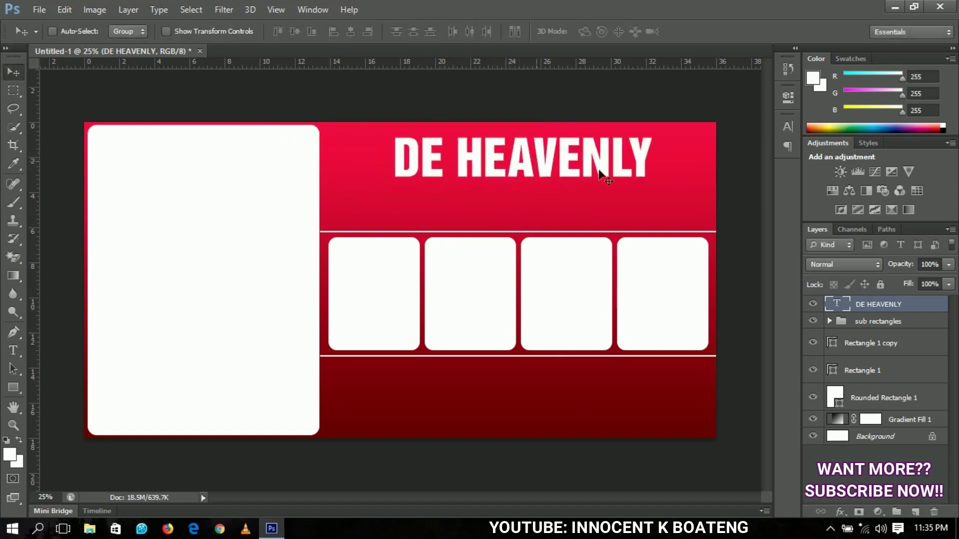
pyautogui.hotkey('ctrl', 't')
pyautogui.moveTo(647, 184); pyautogui.dragTo(674, 199)
pyautogui.press('Return')
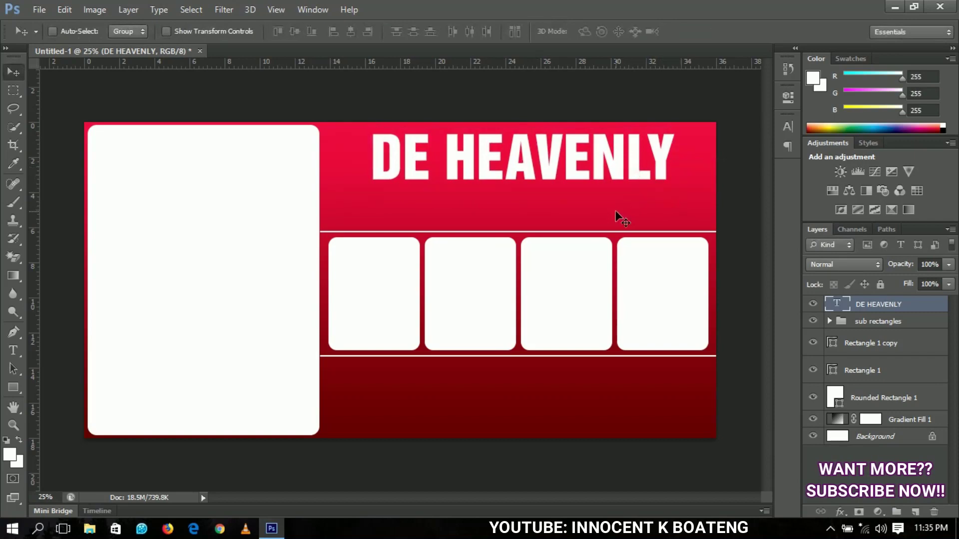
# Duplicate the title below, set it to 72 pt and replace it with 'MAKE - UP & BRIDAL HOME'
pyautogui.hotkey('ctrl', 'j')
pyautogui.moveTo(578, 154); pyautogui.dragTo(581, 204)
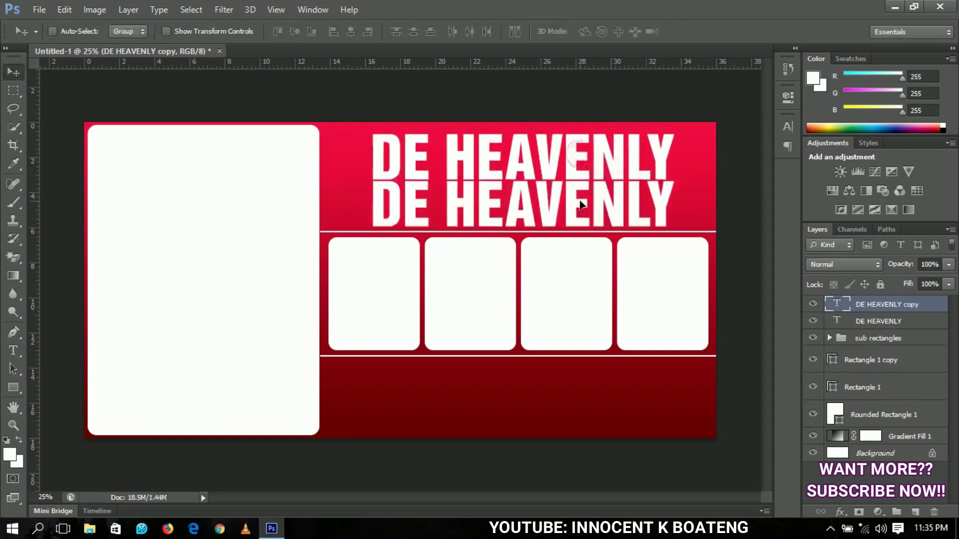
pyautogui.press('t')
pyautogui.tripleClick(564, 211)
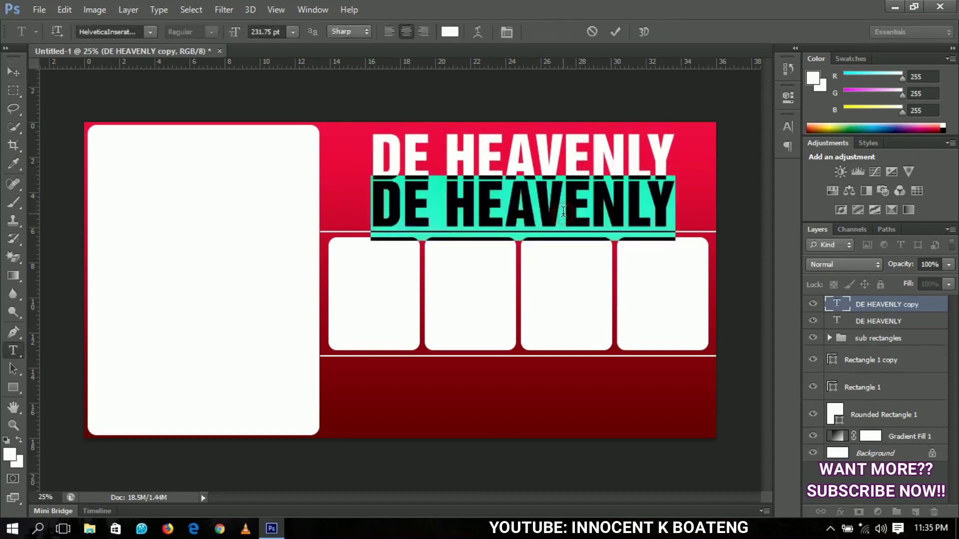
pyautogui.click(294, 32)
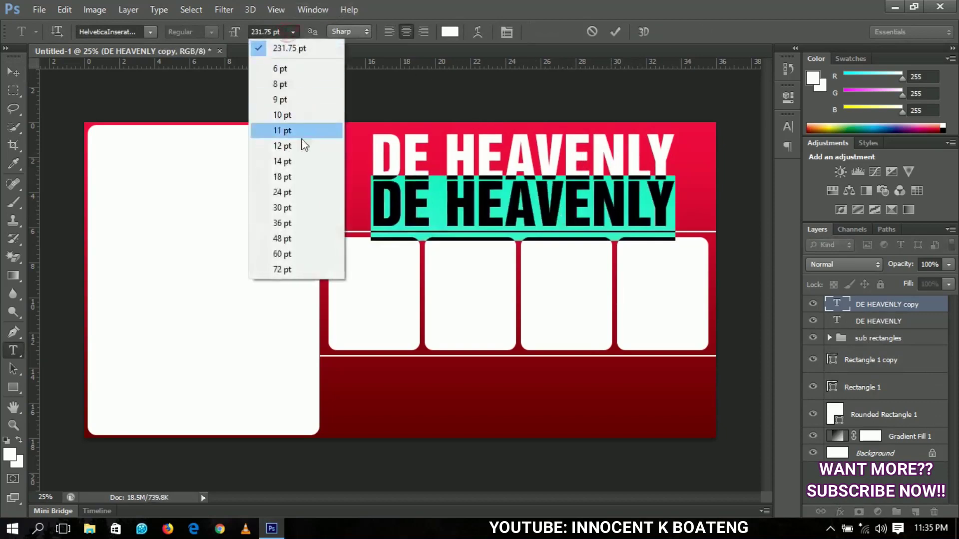
pyautogui.click(292, 271)
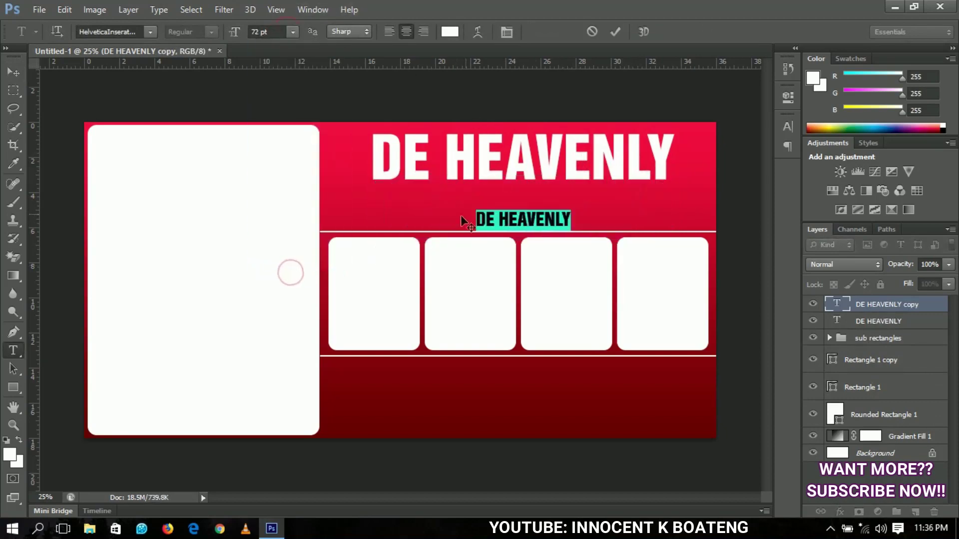
pyautogui.doubleClick(522, 223)
pyautogui.tripleClick(522, 222)
pyautogui.click(522, 222)
pyautogui.hotkey('ctrl', 'a')
pyautogui.write('MAKE')
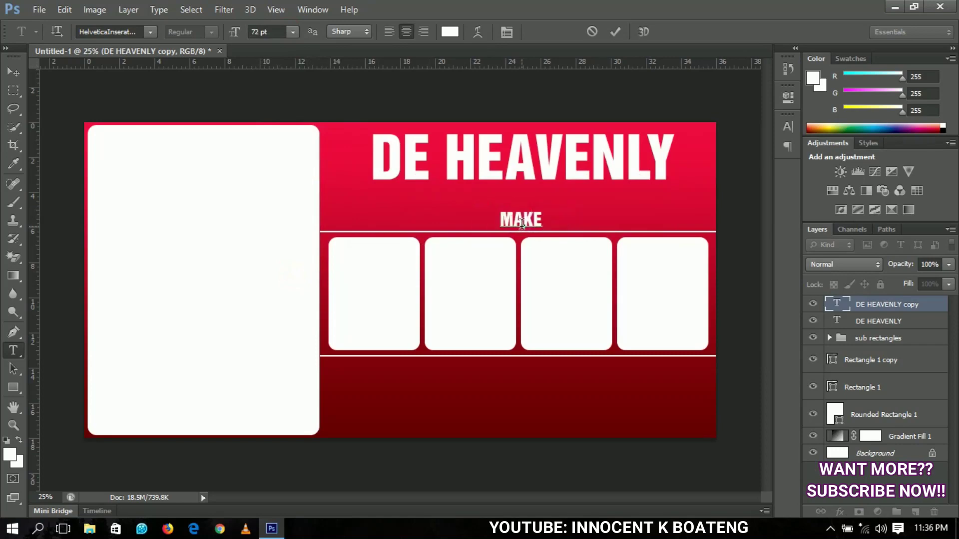
pyautogui.write(' - UP')
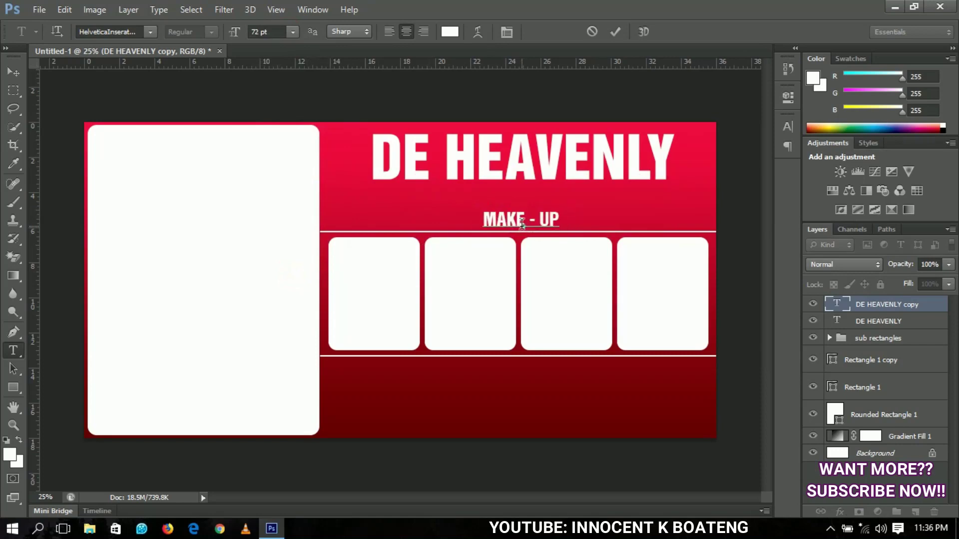
pyautogui.write(' &')
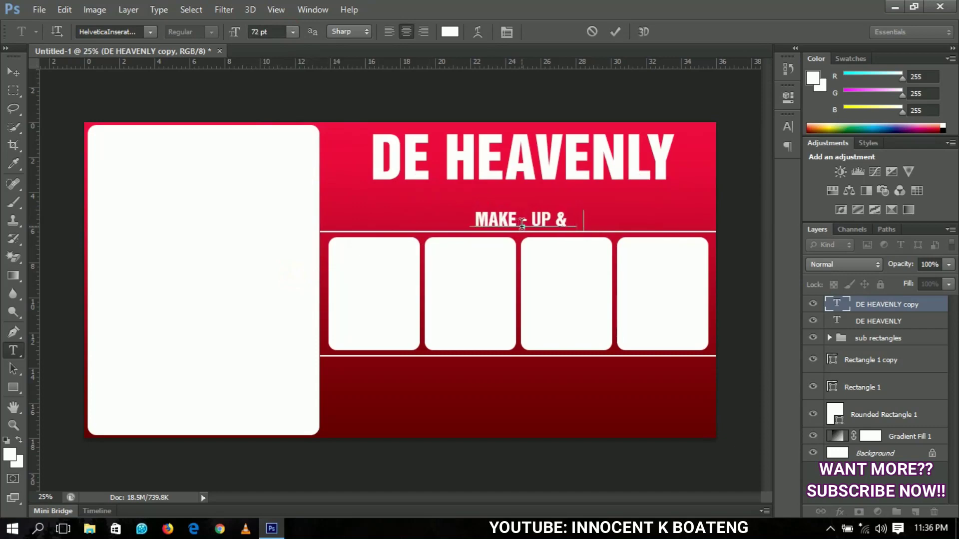
pyautogui.write(' BRI')
pyautogui.write('DAL HOME')
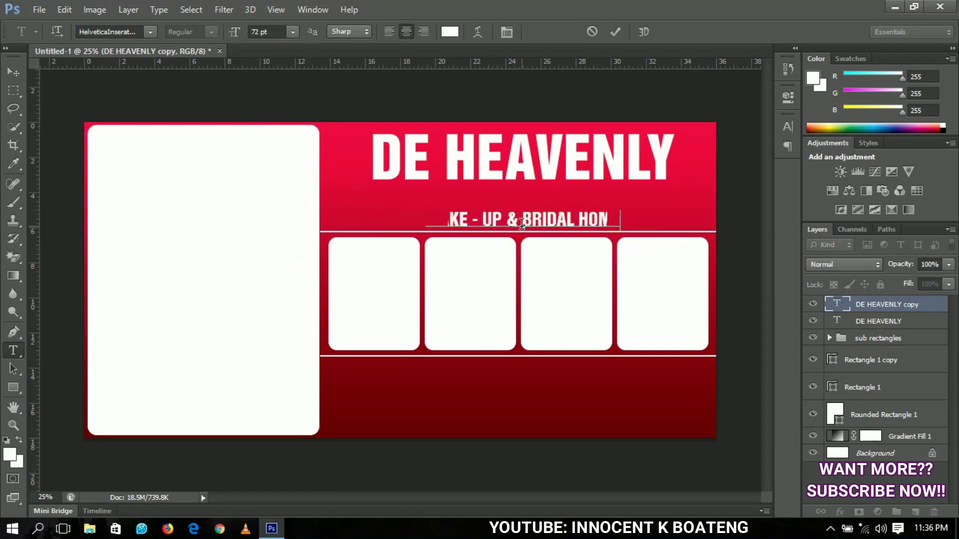
# Colour the subtitle text lemon yellow (f9fc04)
pyautogui.hotkey('ctrl', 'a')
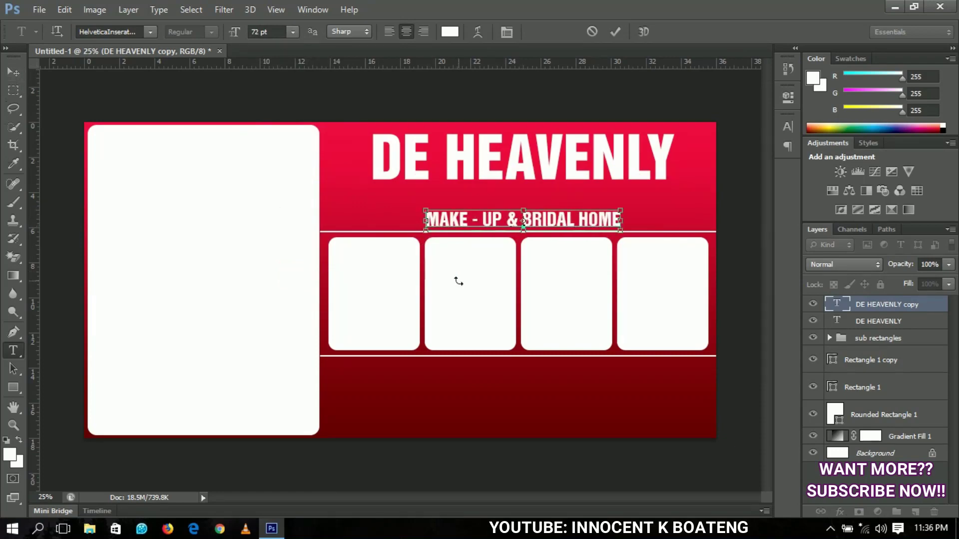
pyautogui.click(448, 32)
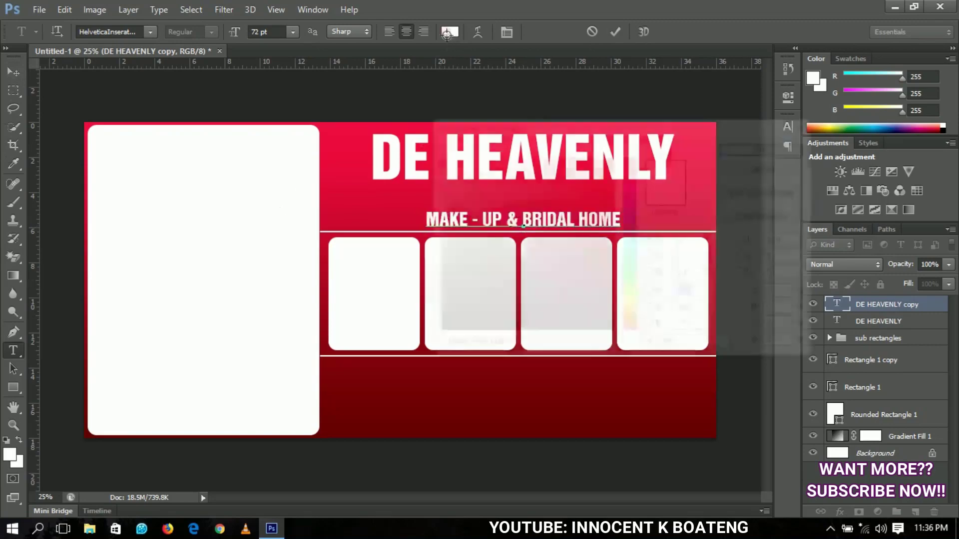
pyautogui.click(629, 312)
pyautogui.moveTo(571, 124); pyautogui.dragTo(650, 239)
pyautogui.moveTo(671, 334); pyautogui.dragTo(689, 273)
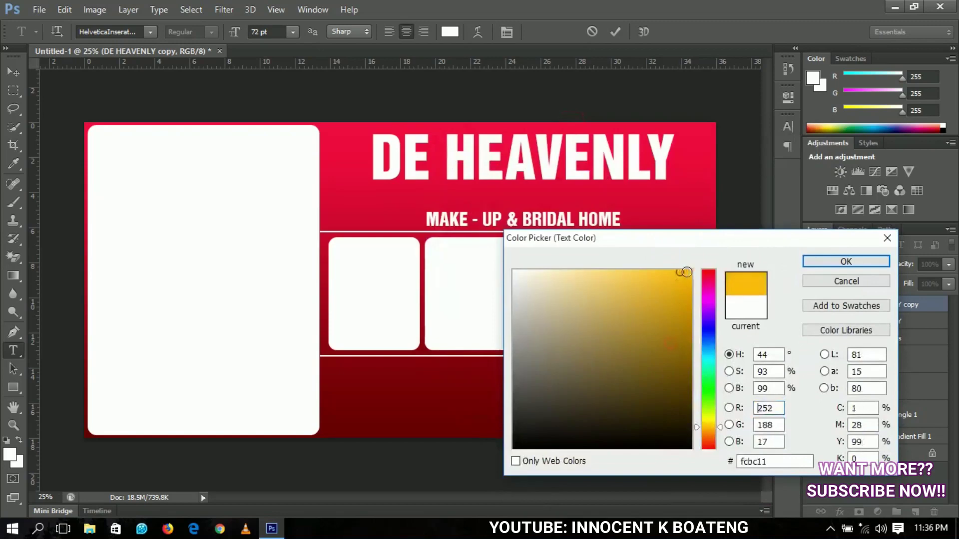
pyautogui.moveTo(713, 429); pyautogui.dragTo(711, 419)
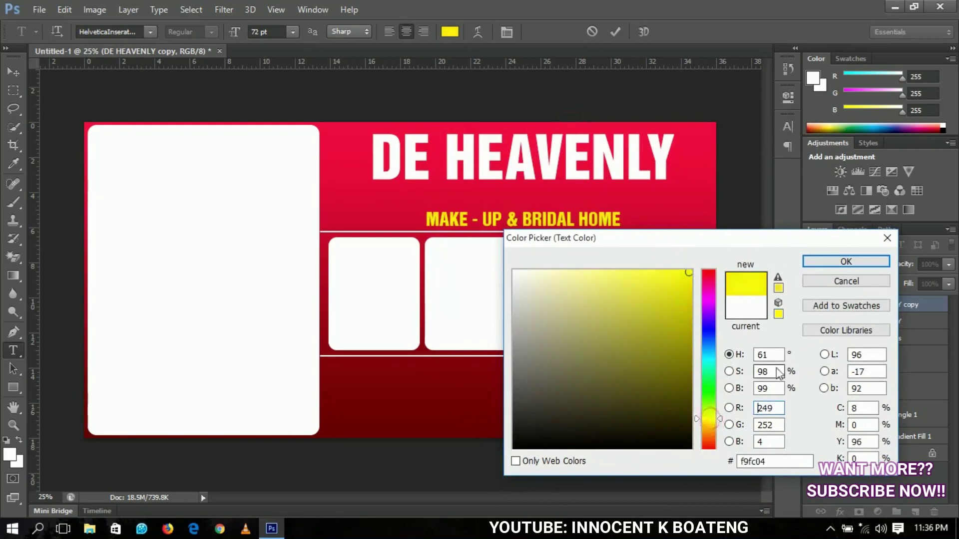
pyautogui.click(846, 262)
pyautogui.click(16, 75)
# Move the subtitle up under the title and enlarge it to about 137.5%
pyautogui.moveTo(433, 248); pyautogui.dragTo(439, 232)
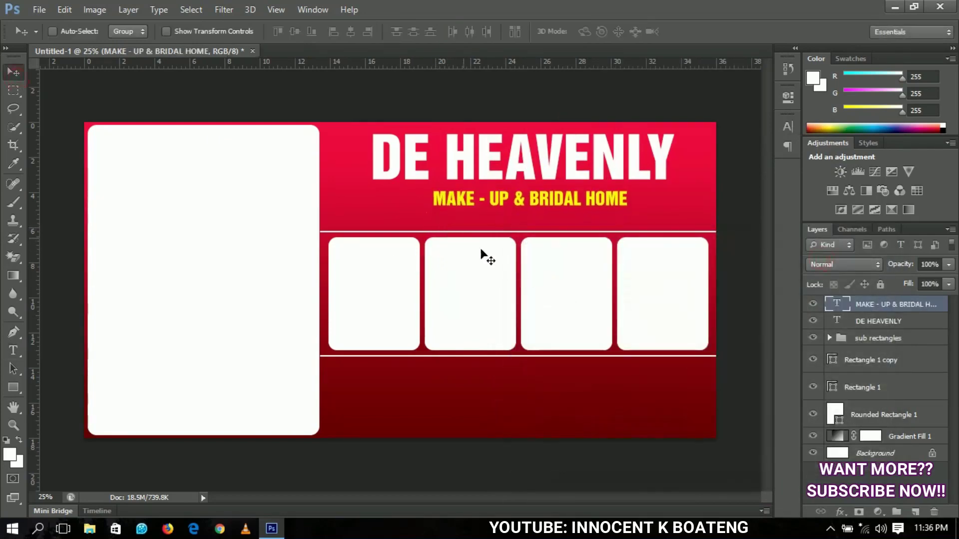
pyautogui.hotkey('ctrl', 't')
pyautogui.moveTo(627, 209); pyautogui.dragTo(665, 228)
pyautogui.press('Return')
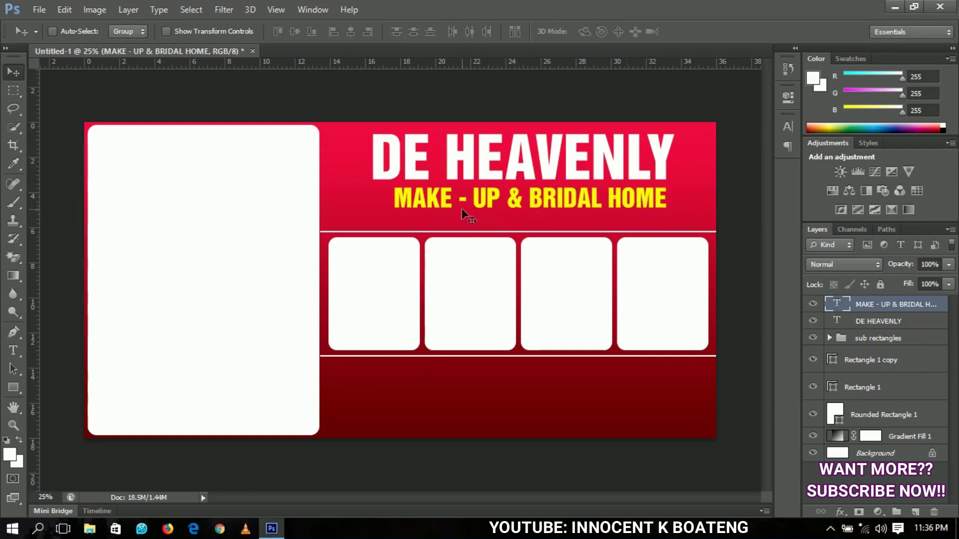
# Add a drop shadow to the yellow subtitle layer
pyautogui.rightClick(881, 311)
pyautogui.click(641, 84)
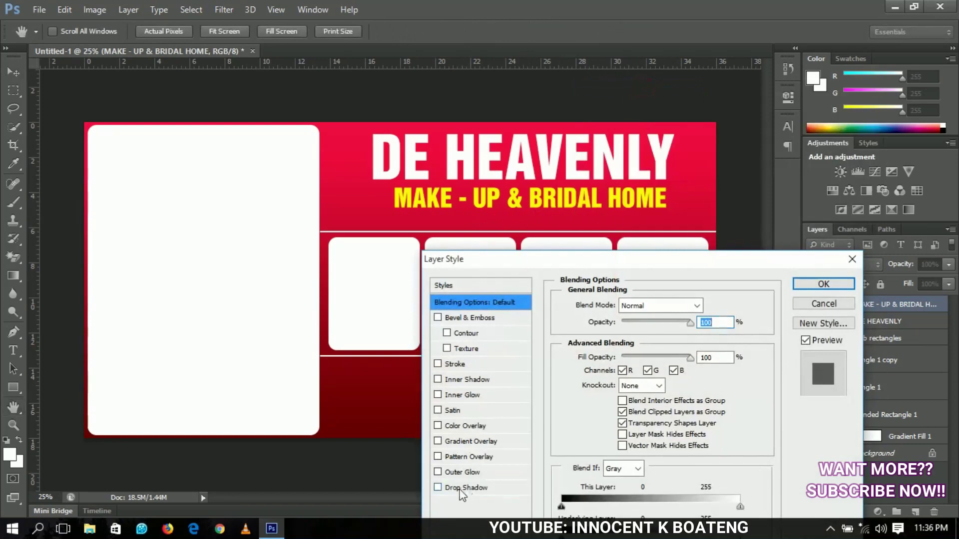
pyautogui.click(462, 491)
pyautogui.click(823, 284)
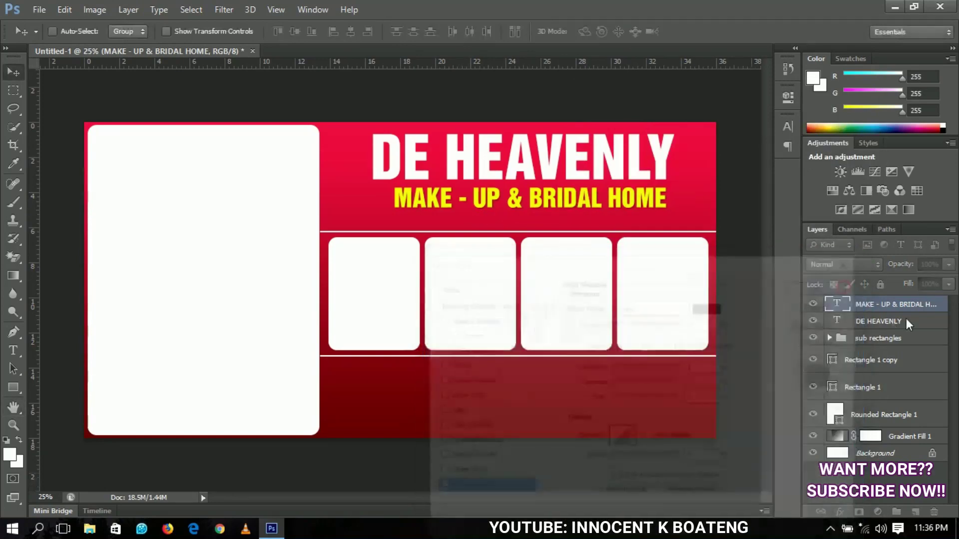
pyautogui.click(943, 305)
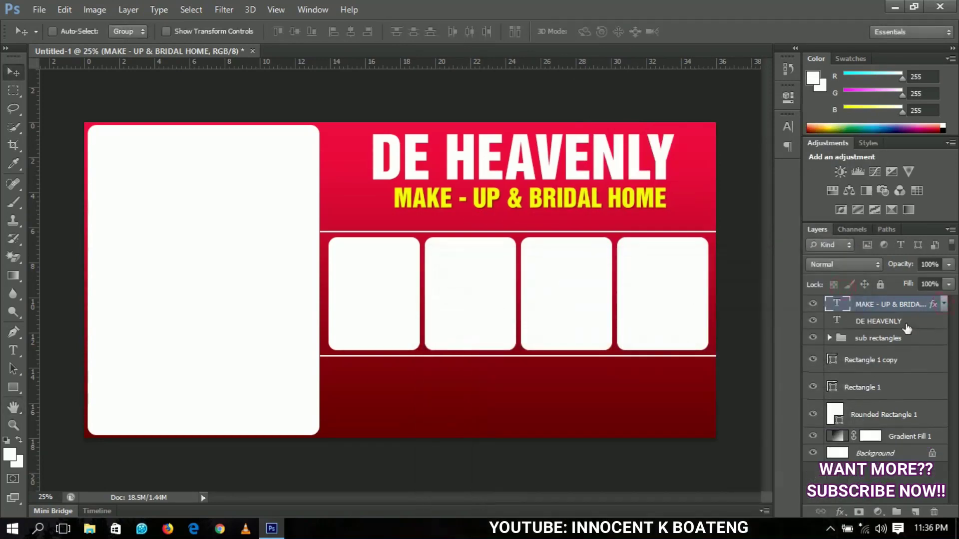
# Add a drop shadow with 7 px distance to the DE HEAVENLY title
pyautogui.rightClick(907, 328)
pyautogui.click(685, 85)
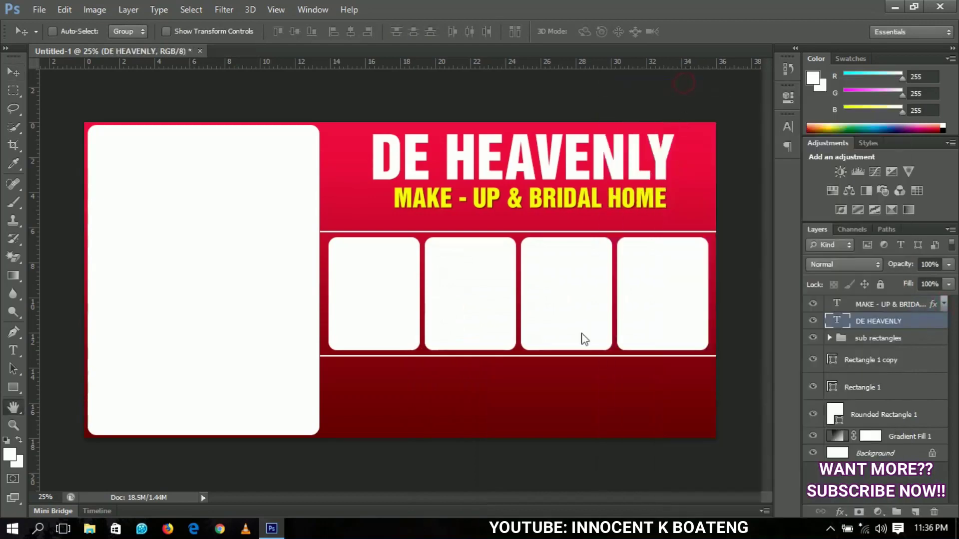
pyautogui.click(466, 489)
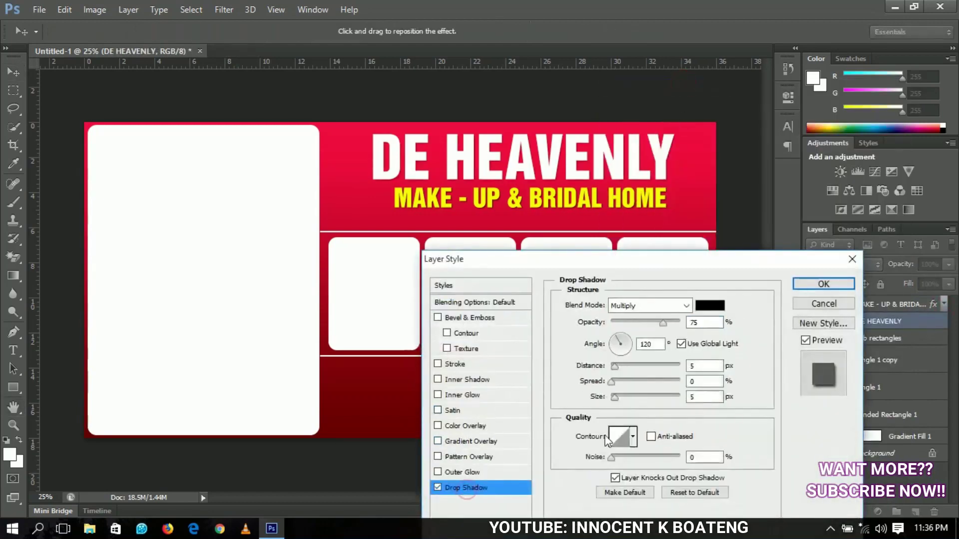
pyautogui.click(591, 322)
pyautogui.click(616, 367)
pyautogui.click(614, 400)
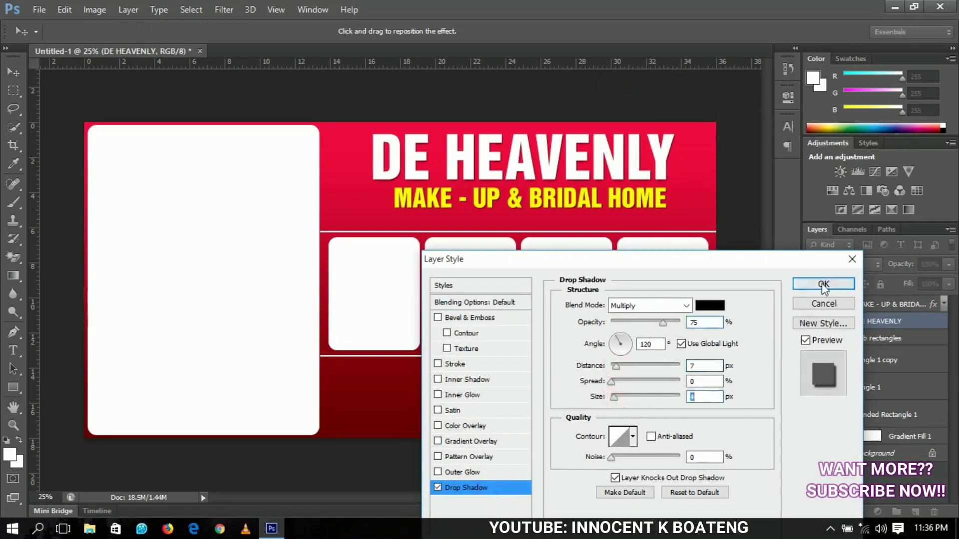
pyautogui.click(824, 284)
# Nudge both the title and subtitle slightly down and left
pyautogui.keyDown('shift'); pyautogui.click(882, 307); pyautogui.keyUp('shift')
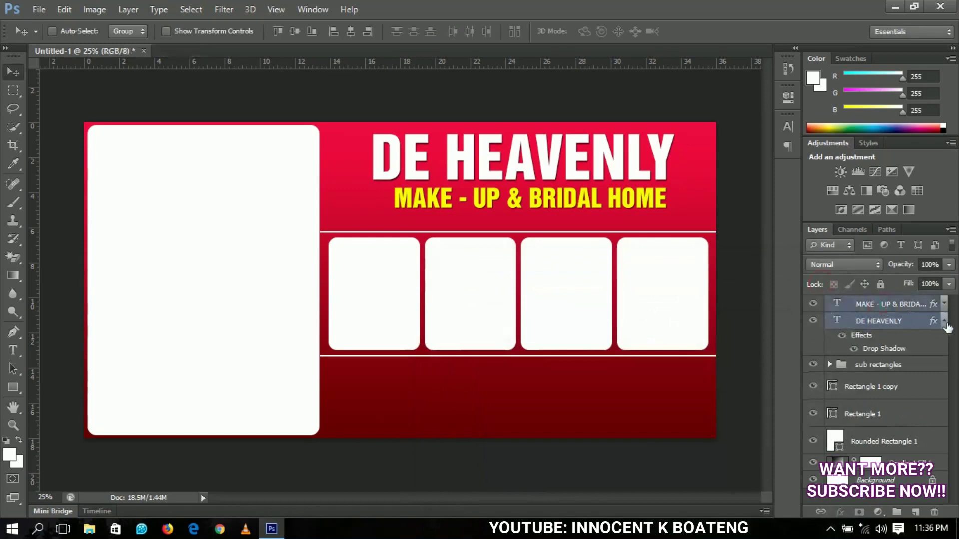
pyautogui.click(944, 322)
pyautogui.hotkey('shift', 'Down')
pyautogui.hotkey('shift', 'Down')
pyautogui.hotkey('shift', 'Down')
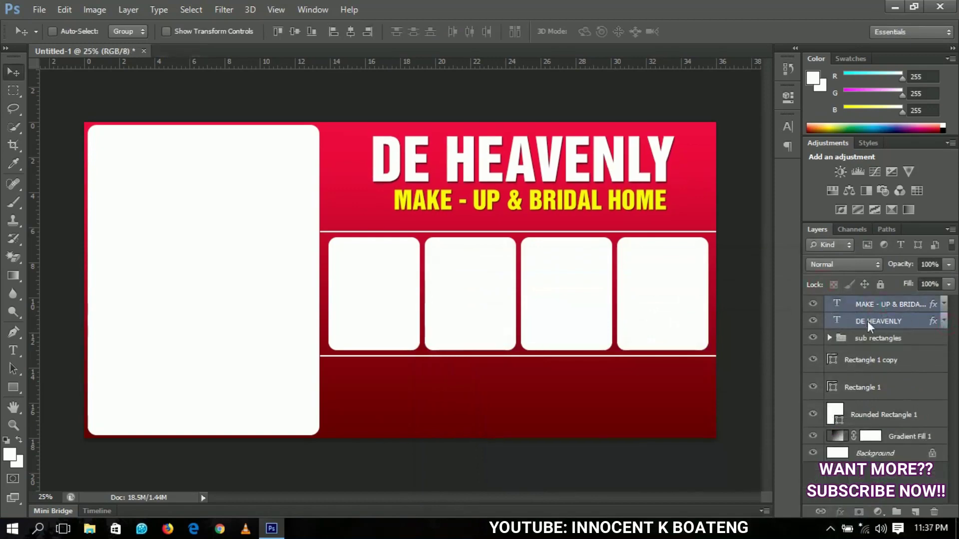
pyautogui.hotkey('shift', 'Left')
pyautogui.hotkey('shift', 'Left')
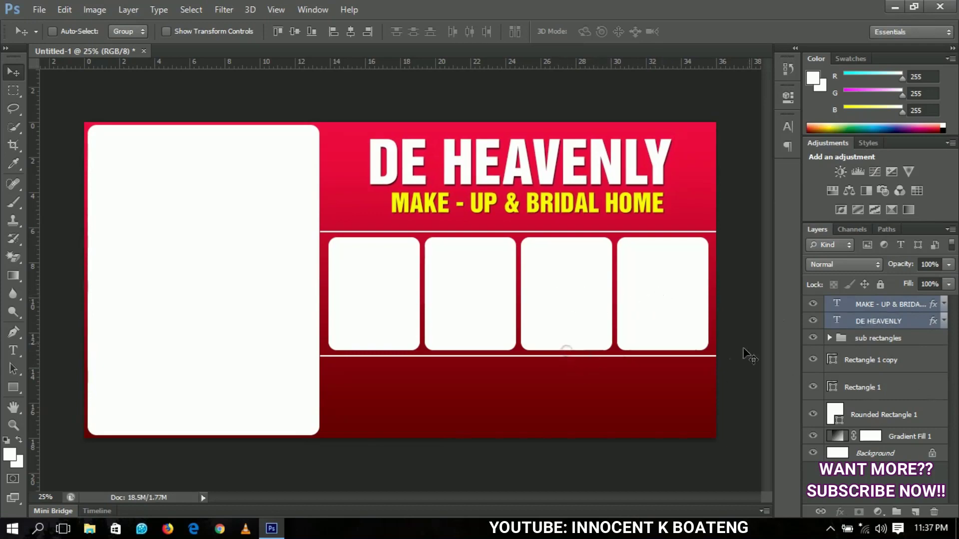
# Select the Rounded Rectangle 1 layer under the left panel
pyautogui.rightClick(560, 149)
pyautogui.click(572, 223)
pyautogui.rightClick(262, 201)
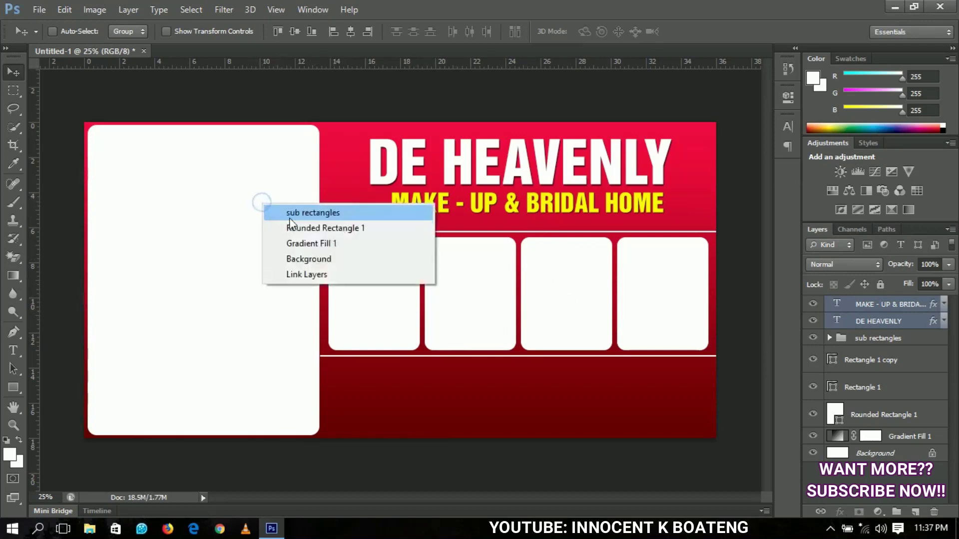
pyautogui.click(287, 212)
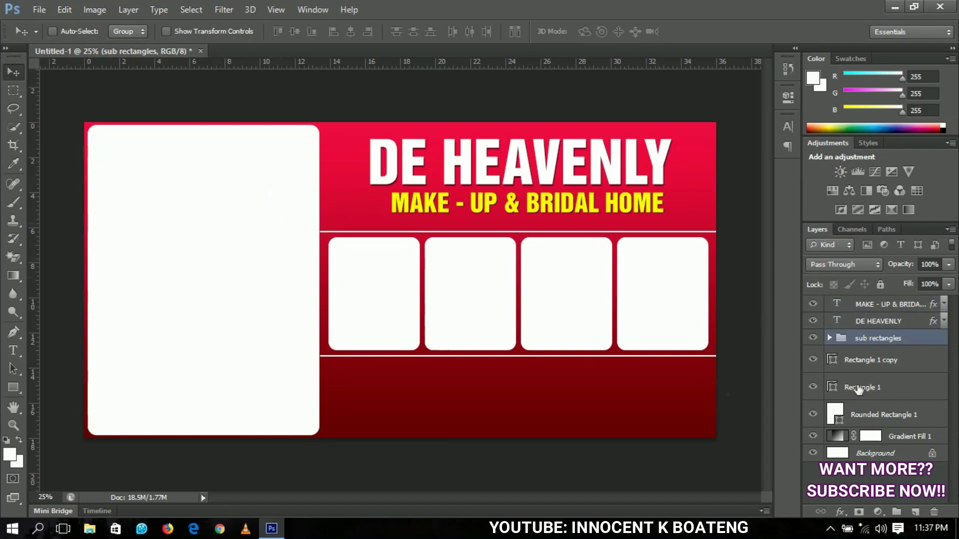
pyautogui.click(892, 419)
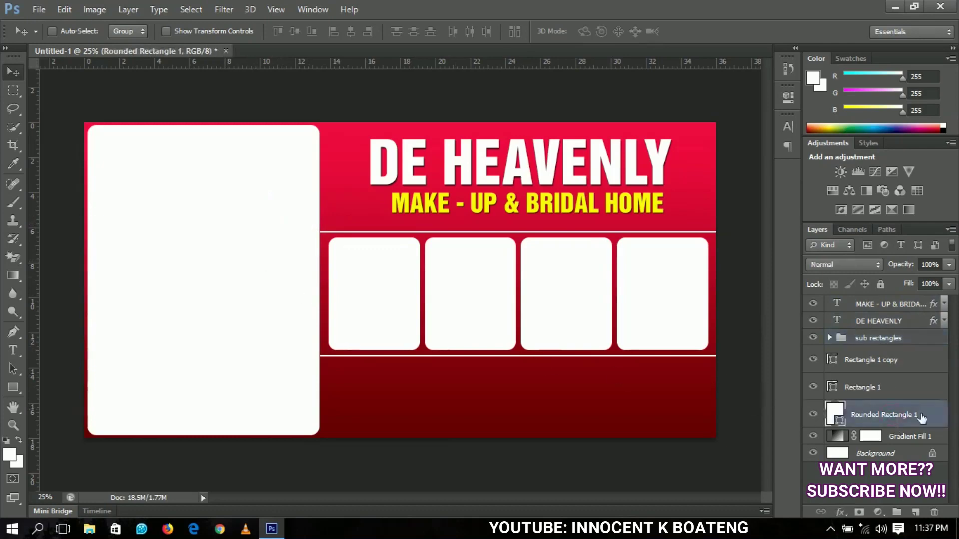
# Place the bridal photo into the banner and move it over the left white panel
pyautogui.click(39, 10)
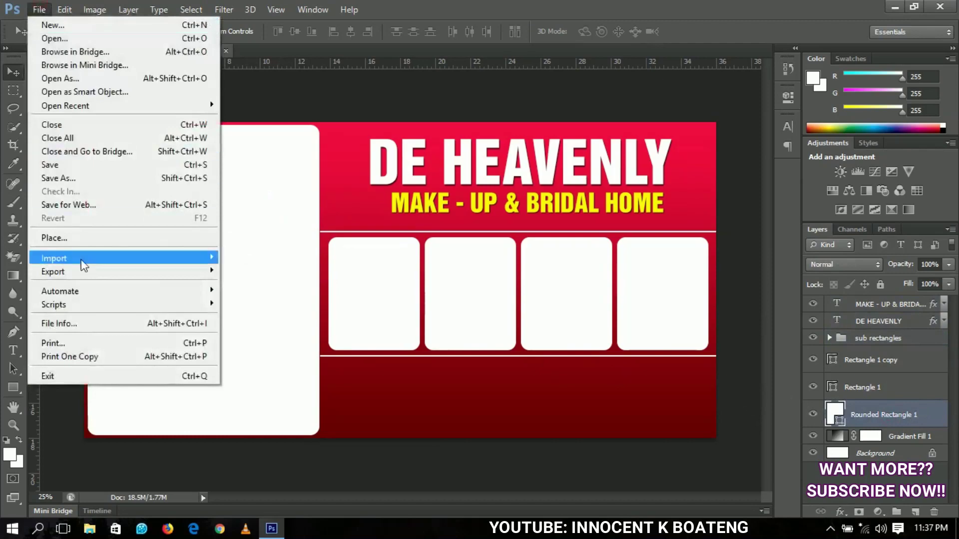
pyautogui.click(89, 239)
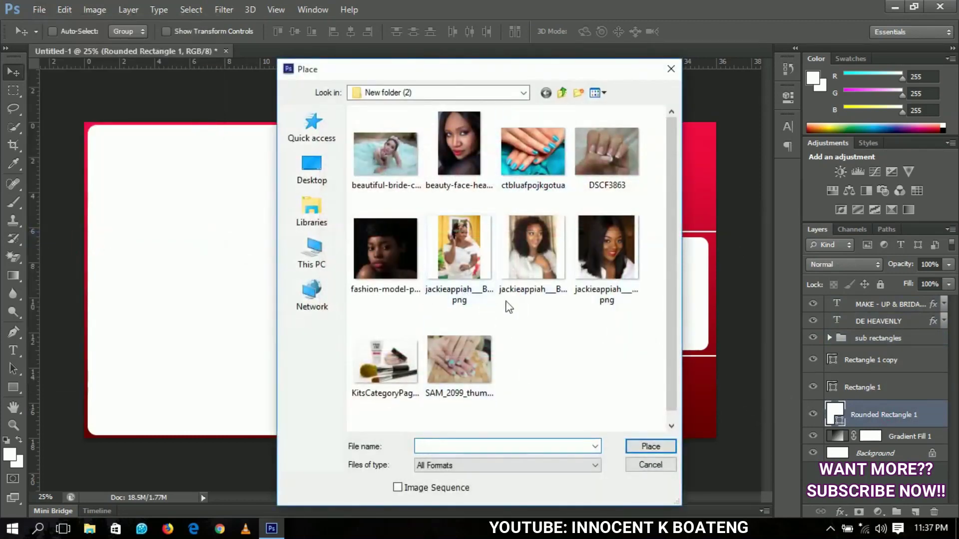
pyautogui.click(459, 240)
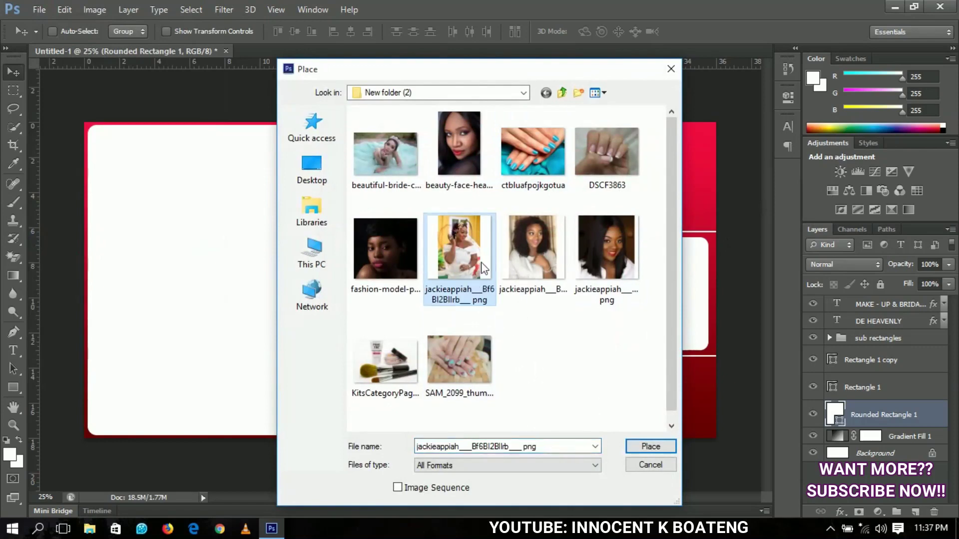
pyautogui.doubleClick(465, 262)
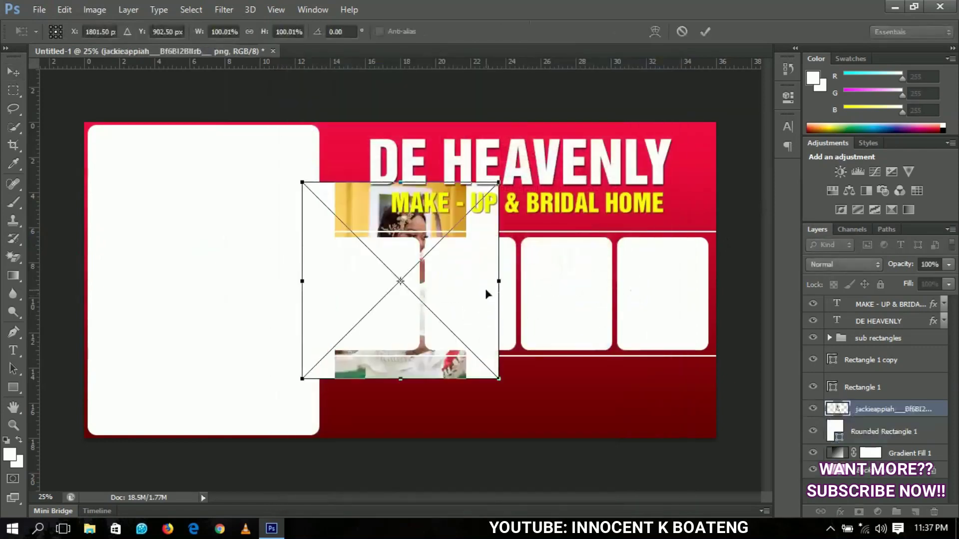
pyautogui.doubleClick(456, 273)
pyautogui.moveTo(475, 271); pyautogui.dragTo(276, 275)
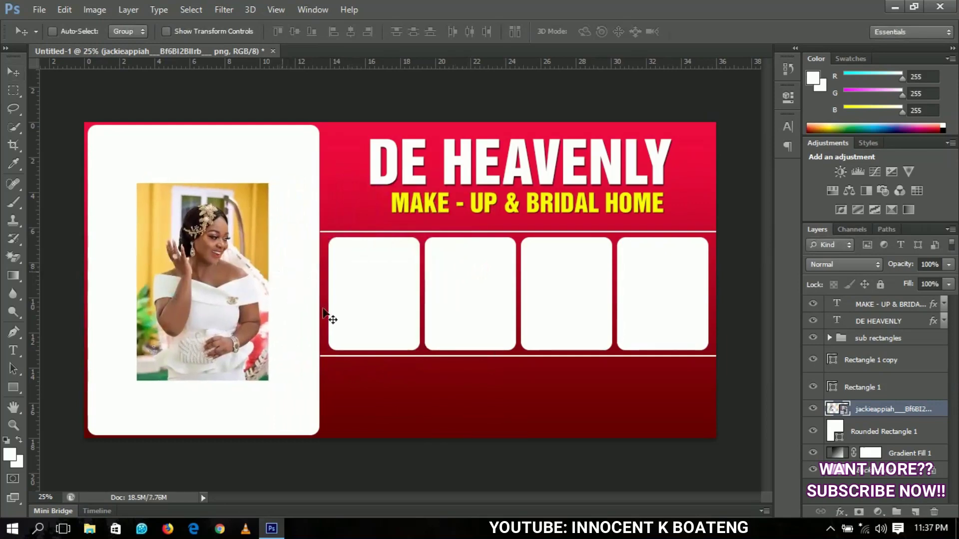
# Scale the bridal photo up to about 166%
pyautogui.hotkey('ctrl', 't')
pyautogui.moveTo(301, 388); pyautogui.dragTo(364, 452)
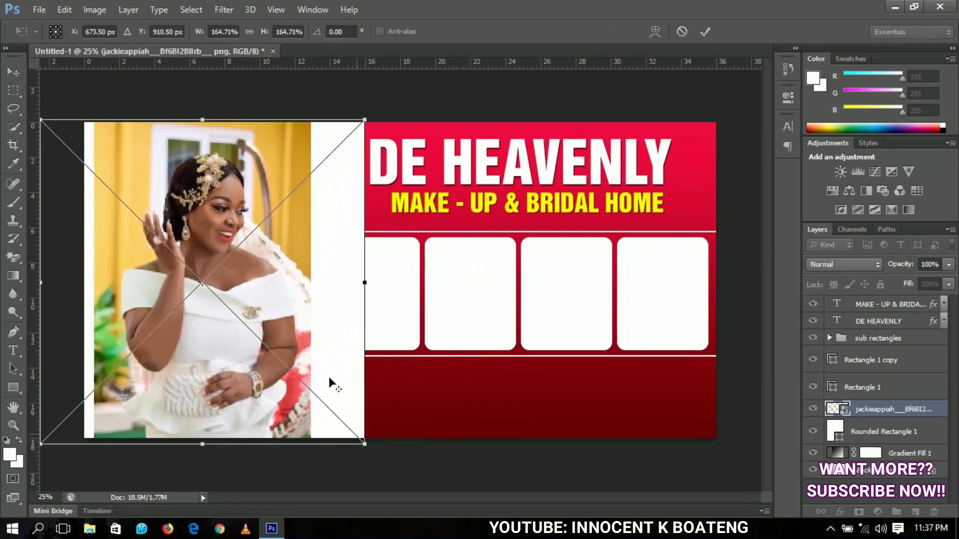
pyautogui.doubleClick(326, 364)
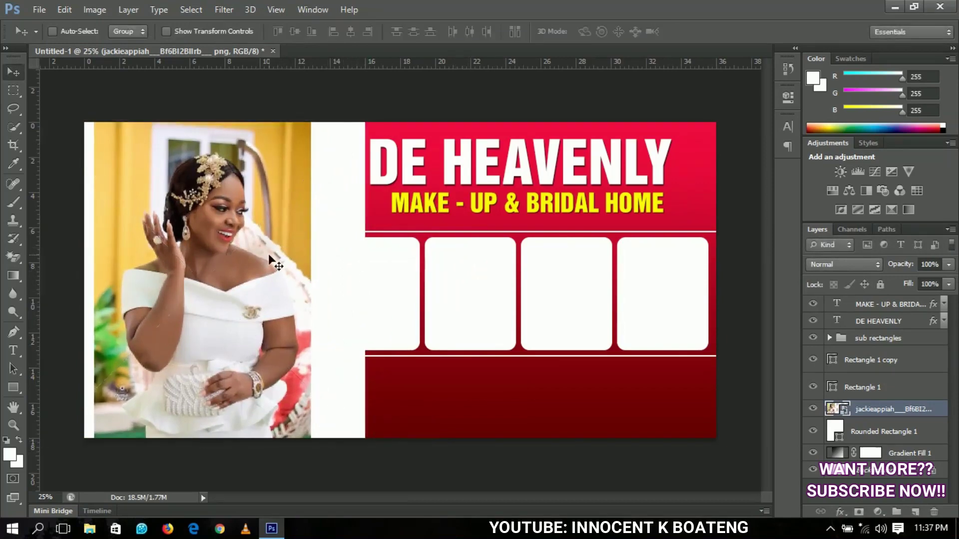
# Rasterize the photo layer and clip it into Rounded Rectangle 1
pyautogui.rightClick(878, 415)
pyautogui.click(657, 203)
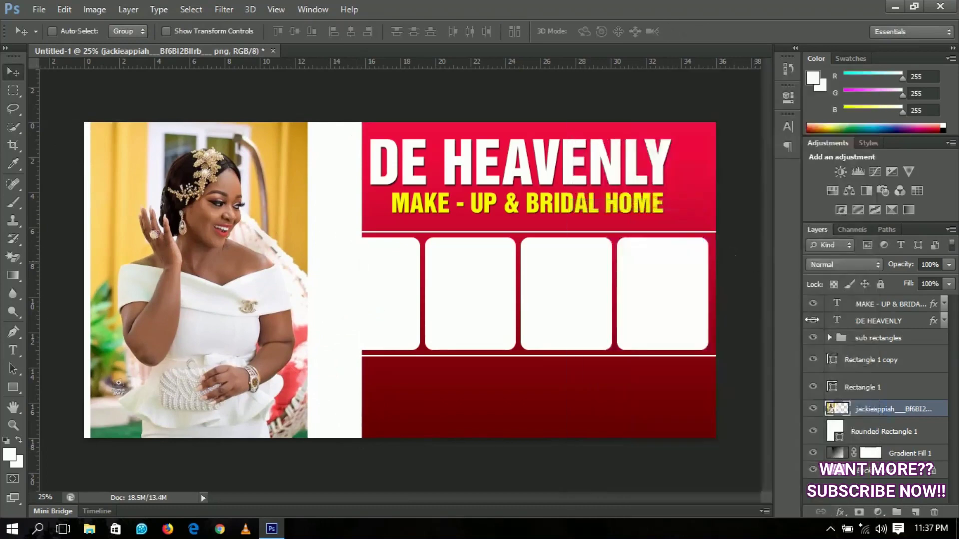
pyautogui.rightClick(872, 411)
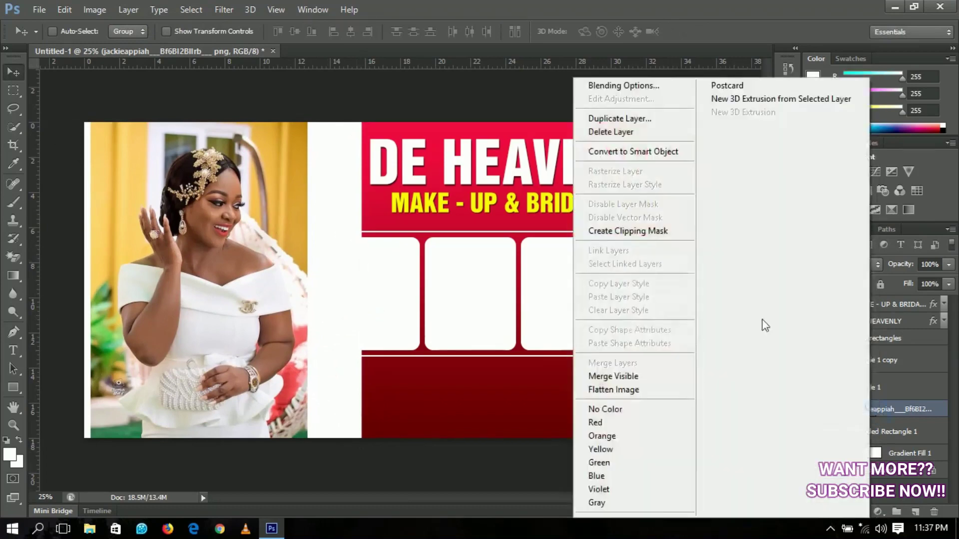
pyautogui.click(605, 229)
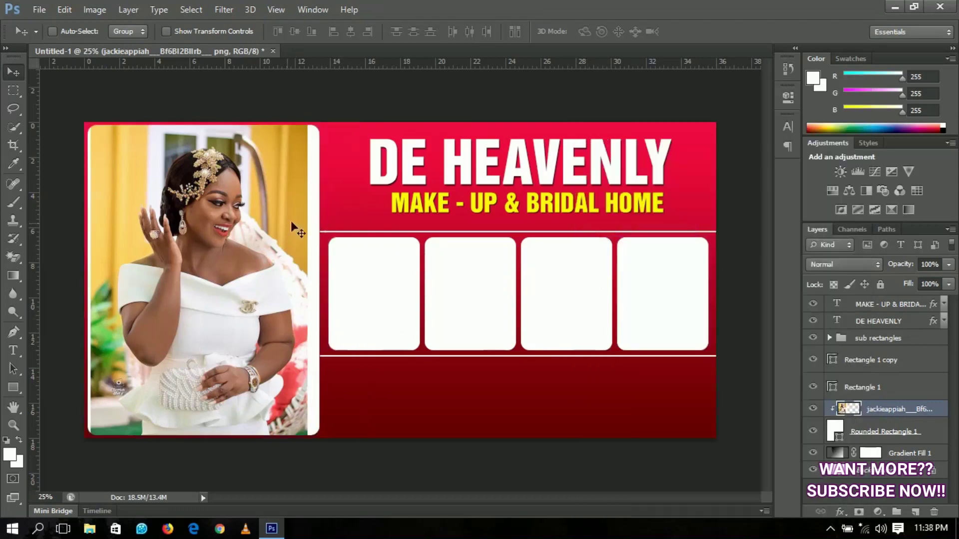
# Nudge the clipped photo down and enlarge it to about 112%
pyautogui.moveTo(262, 240); pyautogui.dragTo(262, 253)
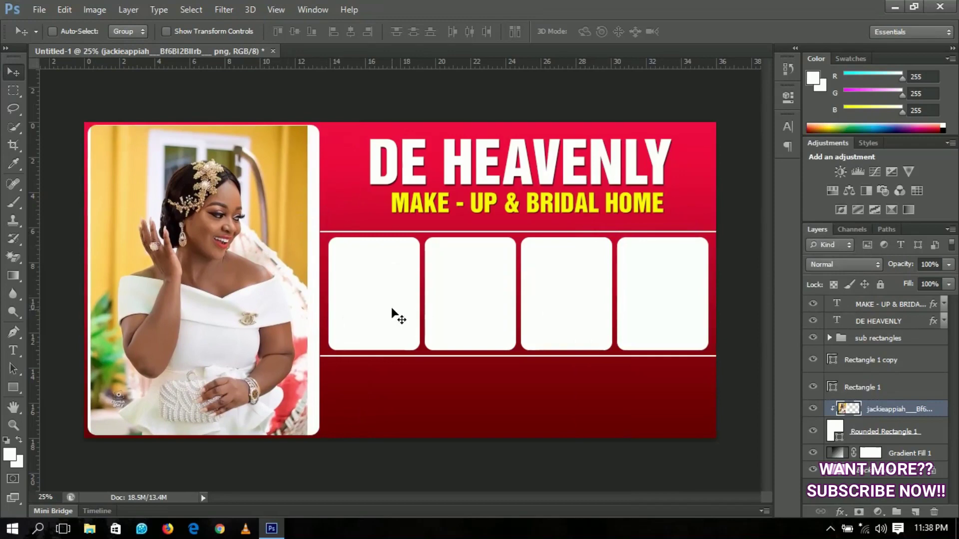
pyautogui.hotkey('ctrl', 't')
pyautogui.moveTo(360, 125); pyautogui.dragTo(390, 118)
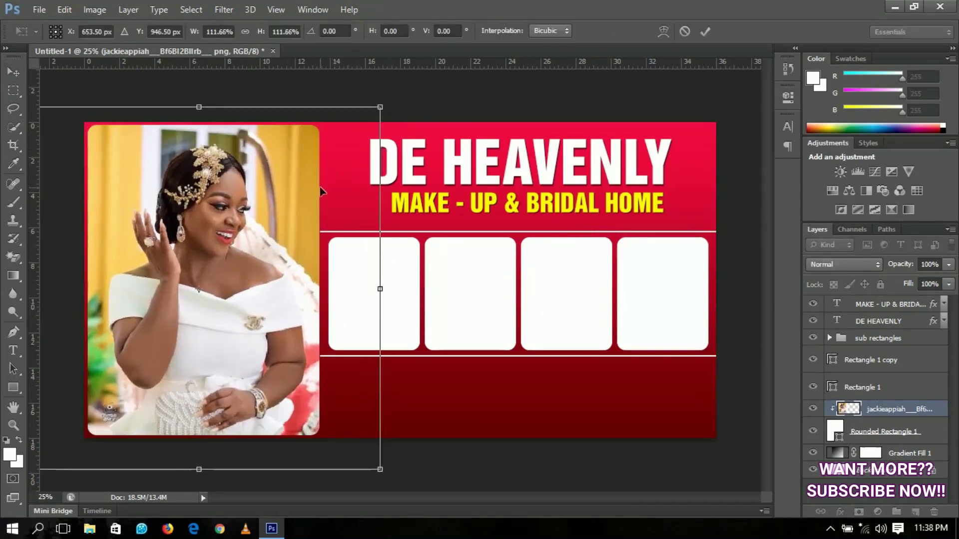
pyautogui.press('Return')
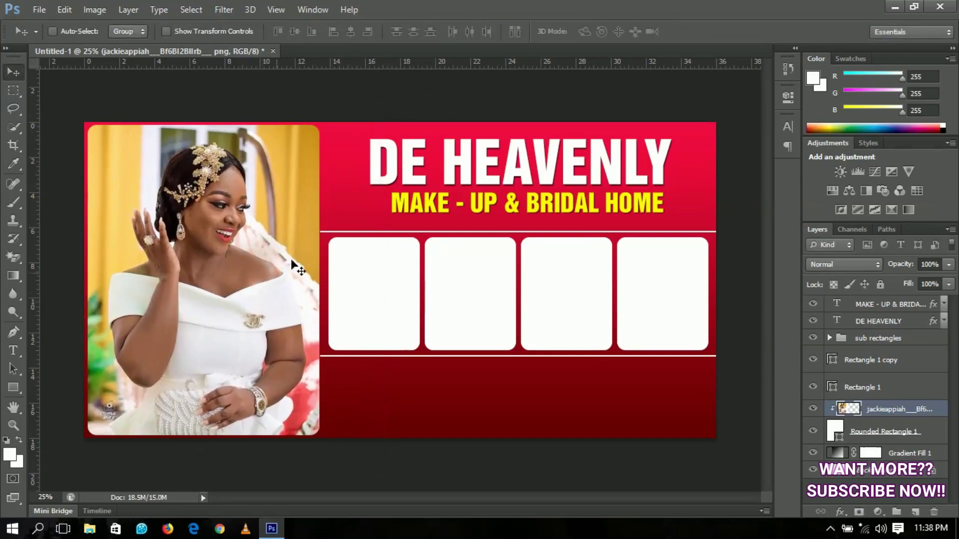
# Type the letters 'faceb'
pyautogui.press('f')
pyautogui.press('a')
pyautogui.press('c')
pyautogui.press('e')
pyautogui.press('b')
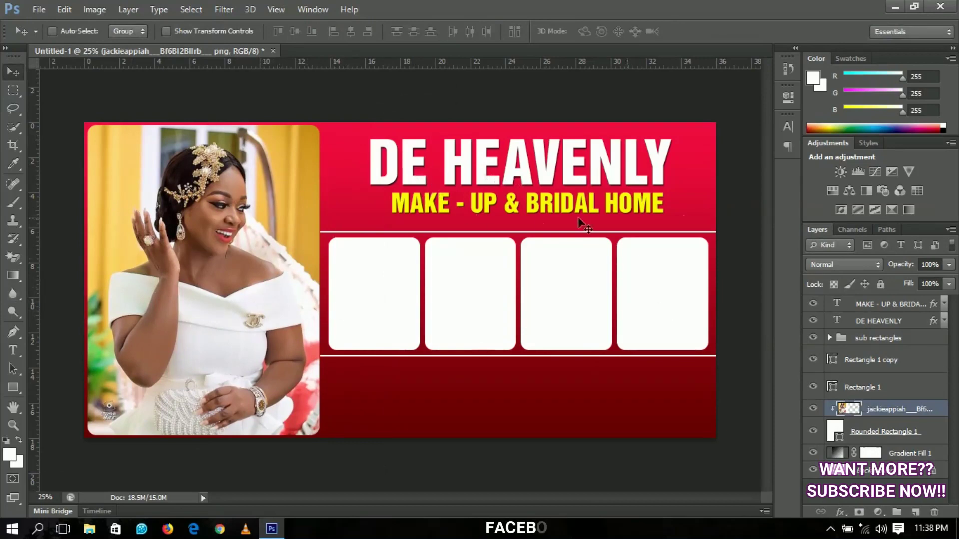
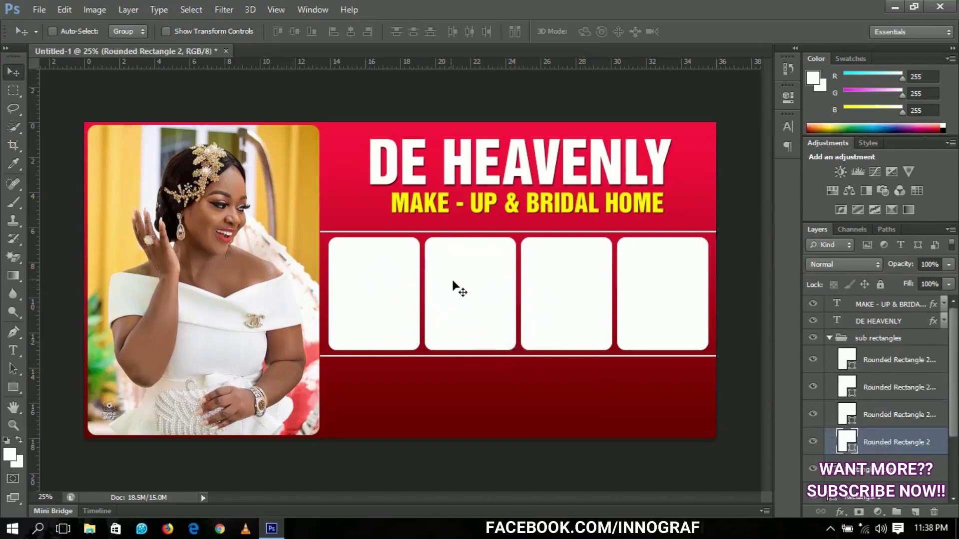
# Shrink the first large white frame to a small box, about 58% wide and 45% high
pyautogui.hotkey('ctrl', 't')
pyautogui.moveTo(421, 235); pyautogui.dragTo(400, 261)
pyautogui.moveTo(377, 325); pyautogui.dragTo(410, 297)
pyautogui.press('Return')
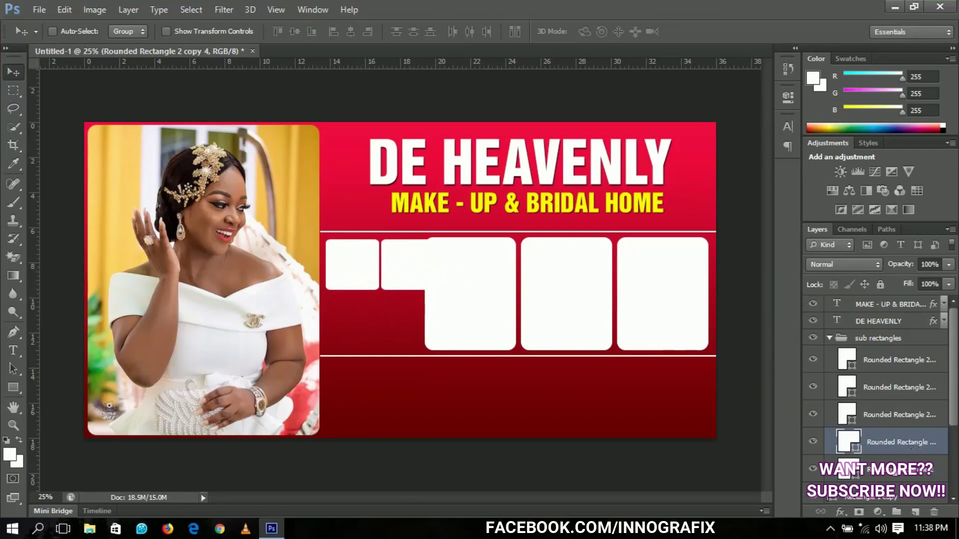
# Shrink both small frames slightly, nudge them into place, and Alt-drag a copy into a lower row
pyautogui.keyDown('shift'); pyautogui.click(879, 470); pyautogui.keyUp('shift')
pyautogui.hotkey('ctrl', 't')
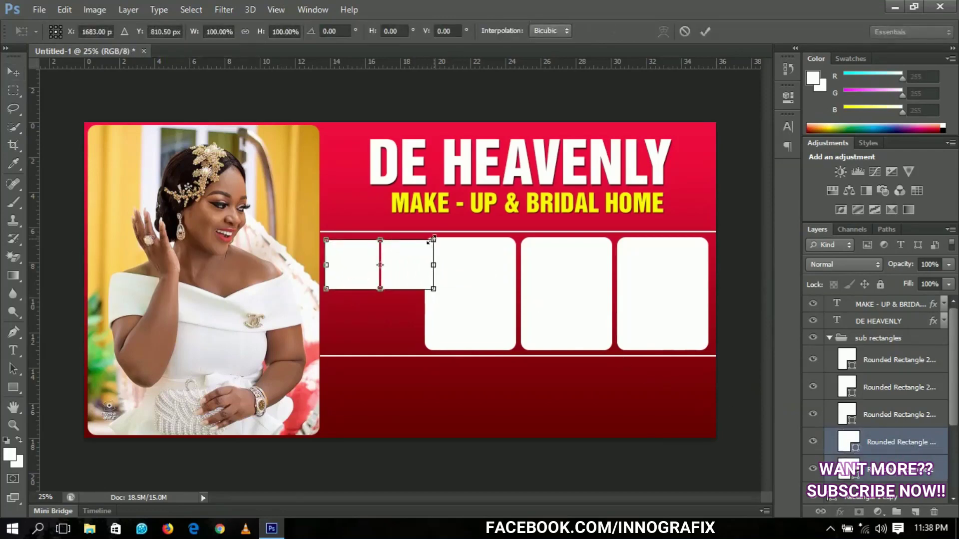
pyautogui.moveTo(431, 239); pyautogui.dragTo(425, 242)
pyautogui.press('Return')
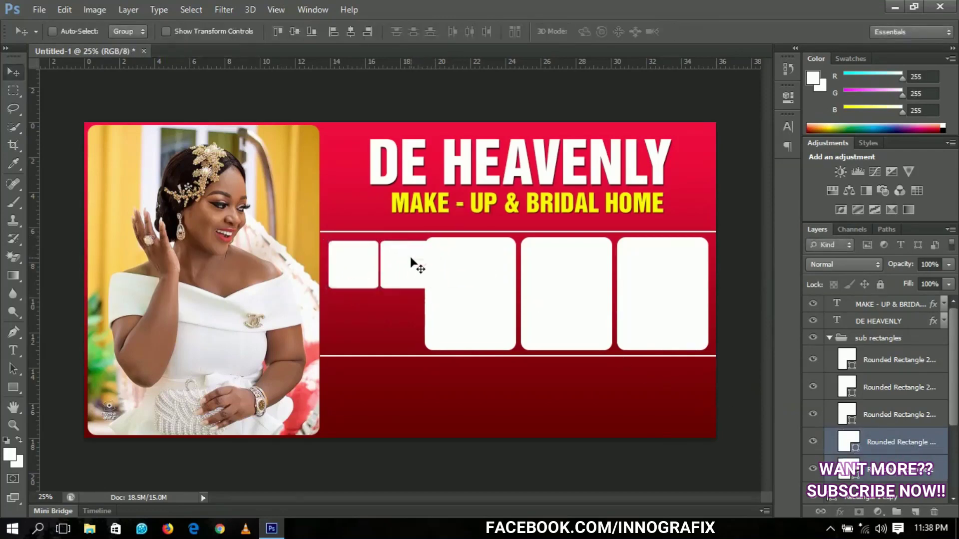
pyautogui.hotkey('shift', 'Left')
pyautogui.hotkey('shift', 'Left')
pyautogui.hotkey('shift', 'Left')
pyautogui.hotkey('shift', 'Left')
pyautogui.hotkey('shift', 'Left')
pyautogui.hotkey('shift', 'Left')
pyautogui.hotkey('shift', 'Left')
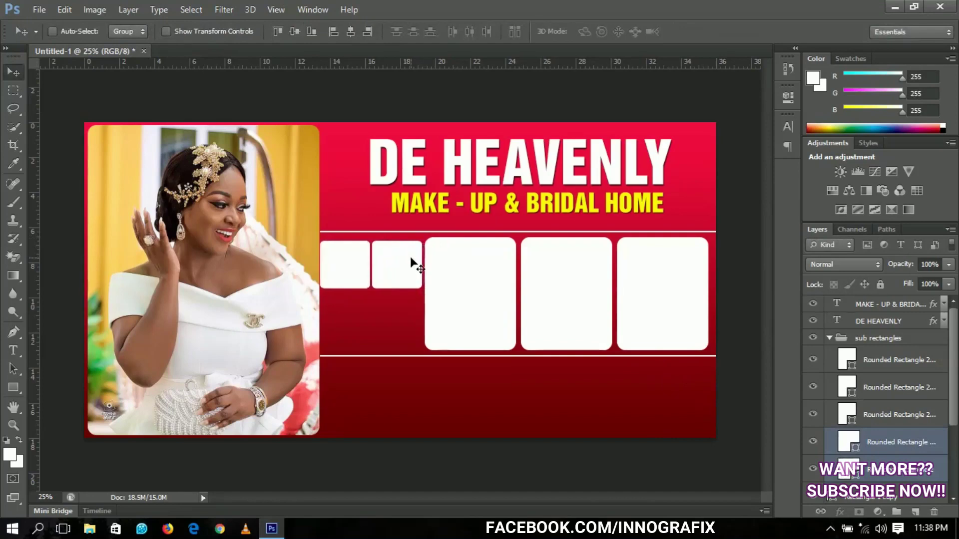
pyautogui.hotkey('shift', 'Up')
pyautogui.hotkey('shift', 'Right')
pyautogui.hotkey('shift', 'Up')
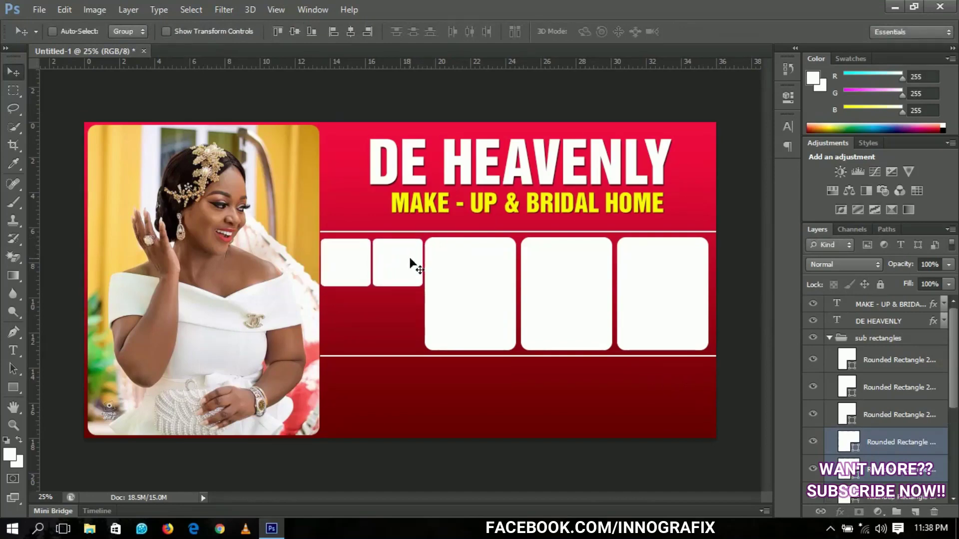
pyautogui.moveTo(411, 264); pyautogui.dragTo(408, 310)
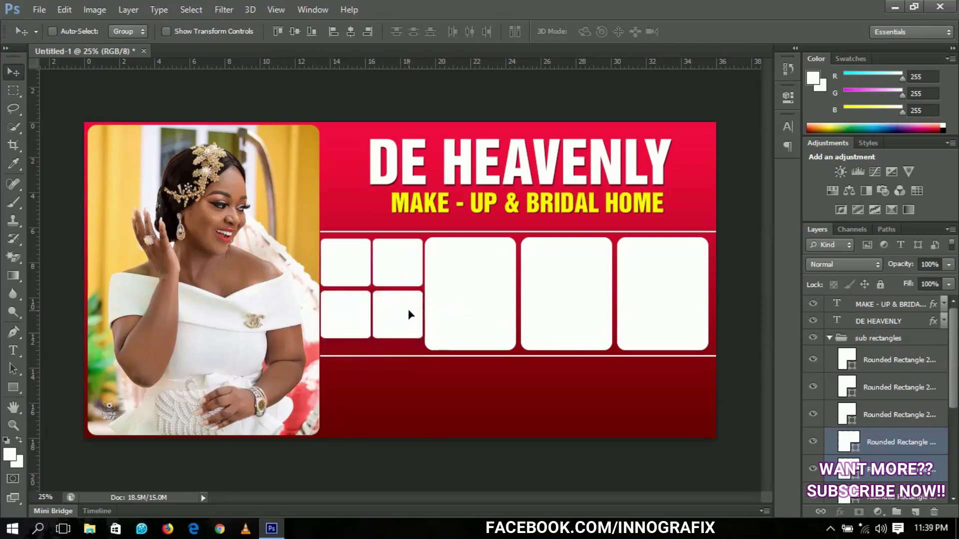
# Select the four small frame layers and nudge the grid down
pyautogui.scroll(-3, 956, 388)
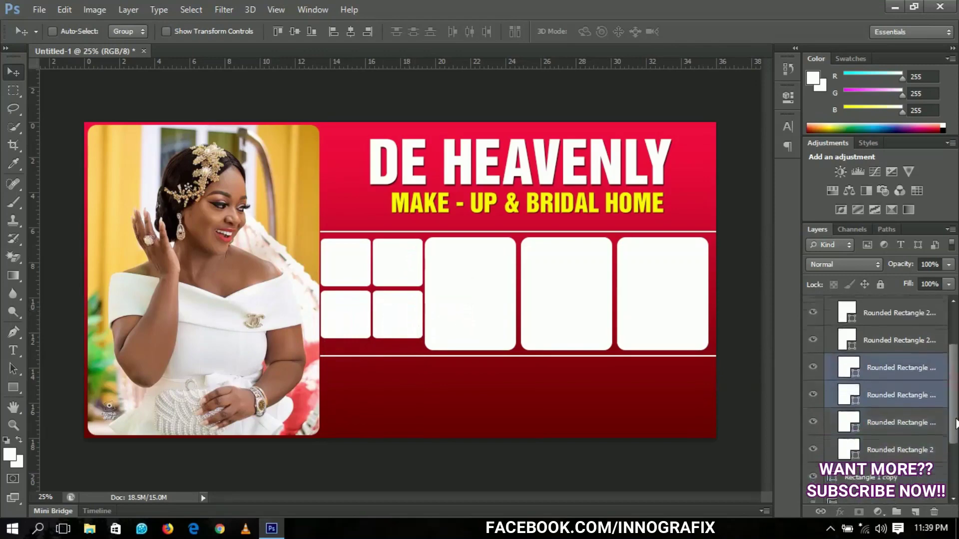
pyautogui.keyDown('ctrl'); pyautogui.click(902, 444); pyautogui.keyUp('ctrl')
pyautogui.doubleClick(894, 421)
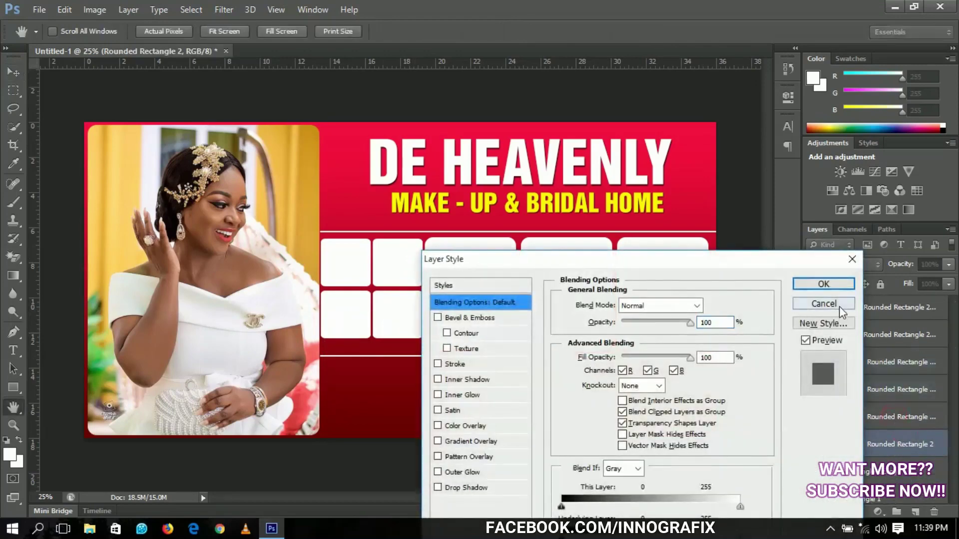
pyautogui.click(839, 305)
pyautogui.click(887, 362)
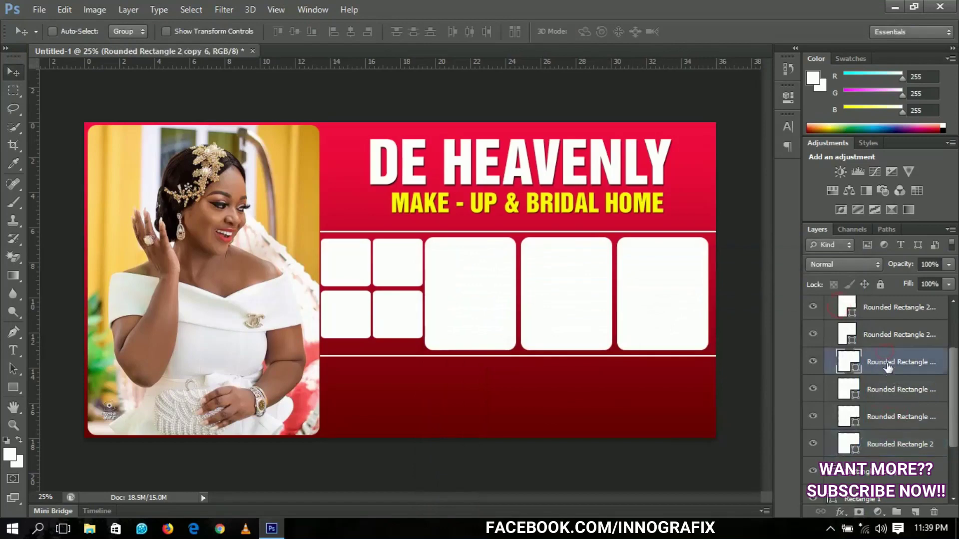
pyautogui.keyDown('shift'); pyautogui.click(896, 400); pyautogui.keyUp('shift')
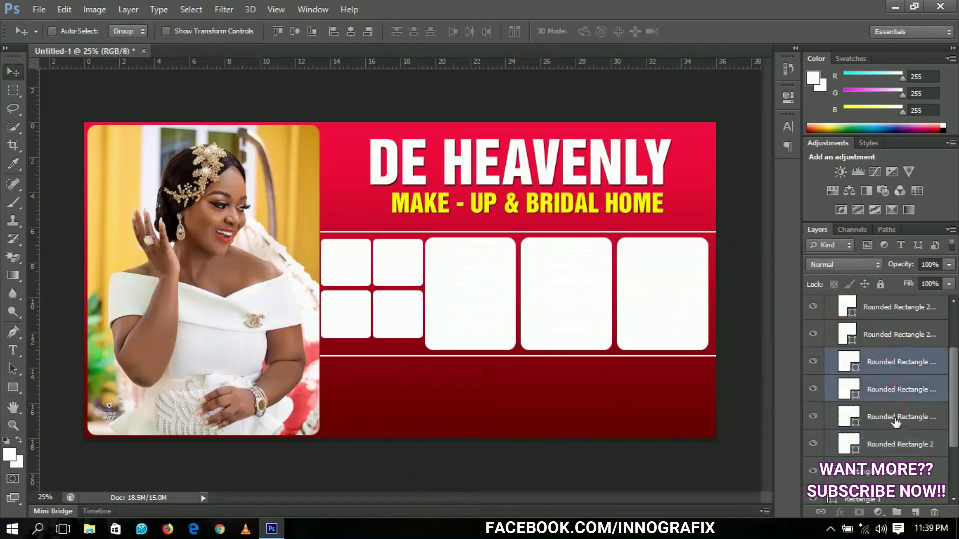
pyautogui.keyDown('shift'); pyautogui.click(896, 420); pyautogui.keyUp('shift')
pyautogui.keyDown('shift'); pyautogui.click(895, 448); pyautogui.keyUp('shift')
pyautogui.hotkey('shift', 'Down')
pyautogui.hotkey('shift', 'Down')
pyautogui.hotkey('shift', 'Down')
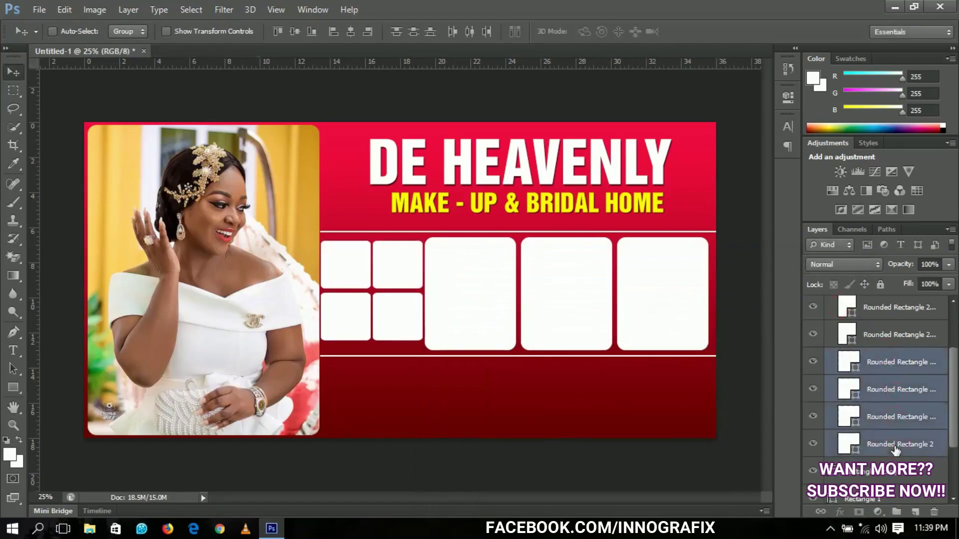
pyautogui.hotkey('shift', 'Down')
pyautogui.hotkey('shift', 'Down')
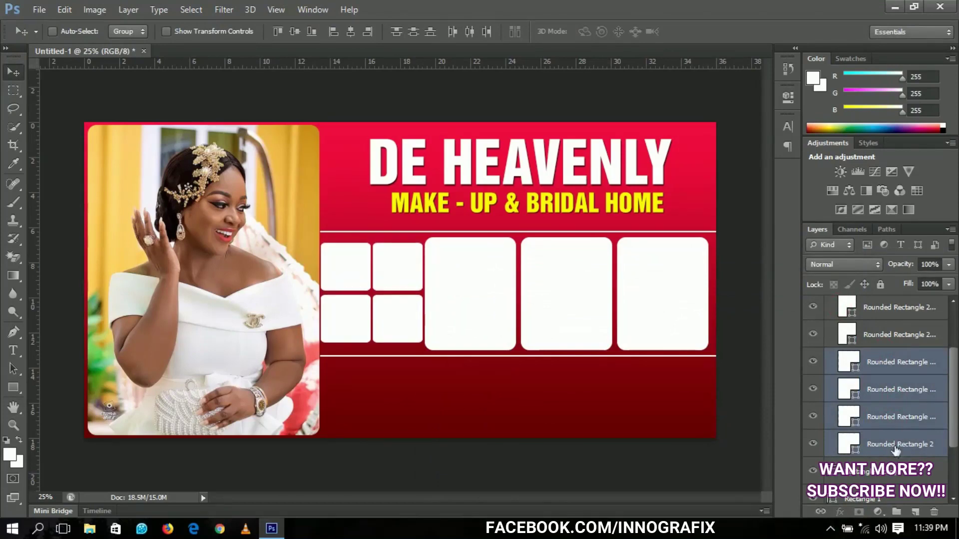
# Test nudging the rightmost large frame right, then return it to its original position
pyautogui.rightClick(692, 341)
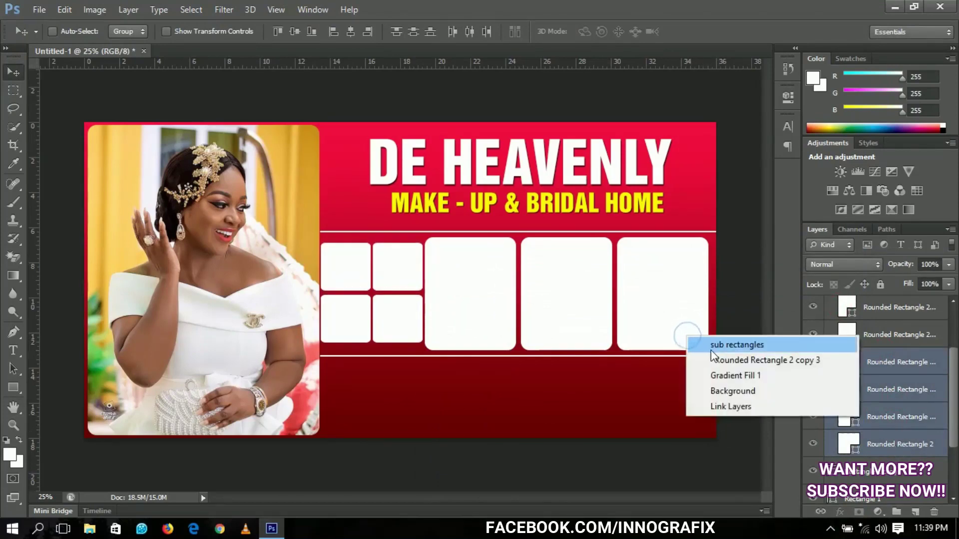
pyautogui.click(719, 358)
pyautogui.hotkey('shift', 'Right')
pyautogui.hotkey('shift', 'Right')
pyautogui.hotkey('shift', 'Right')
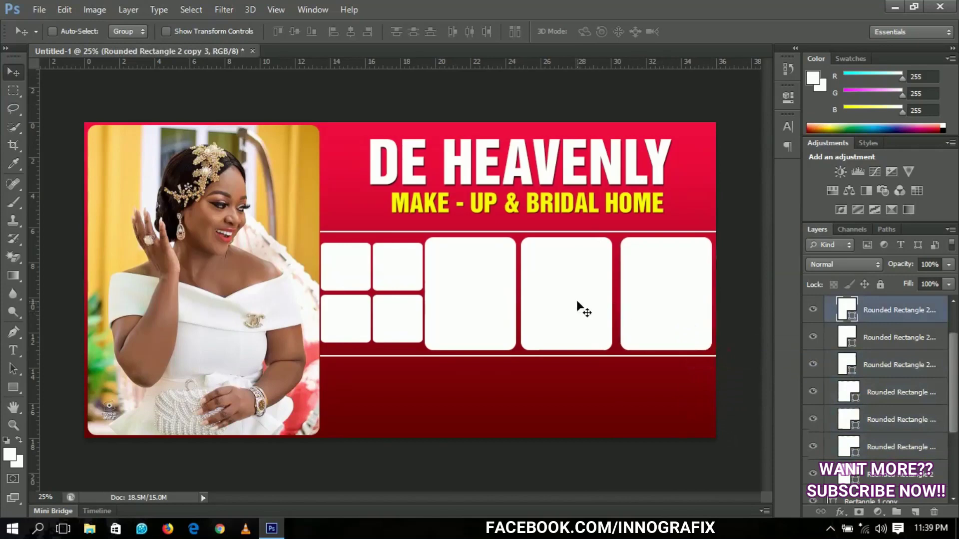
pyautogui.rightClick(578, 303)
pyautogui.press('Escape')
pyautogui.hotkey('shift', 'Left')
pyautogui.hotkey('shift', 'Left')
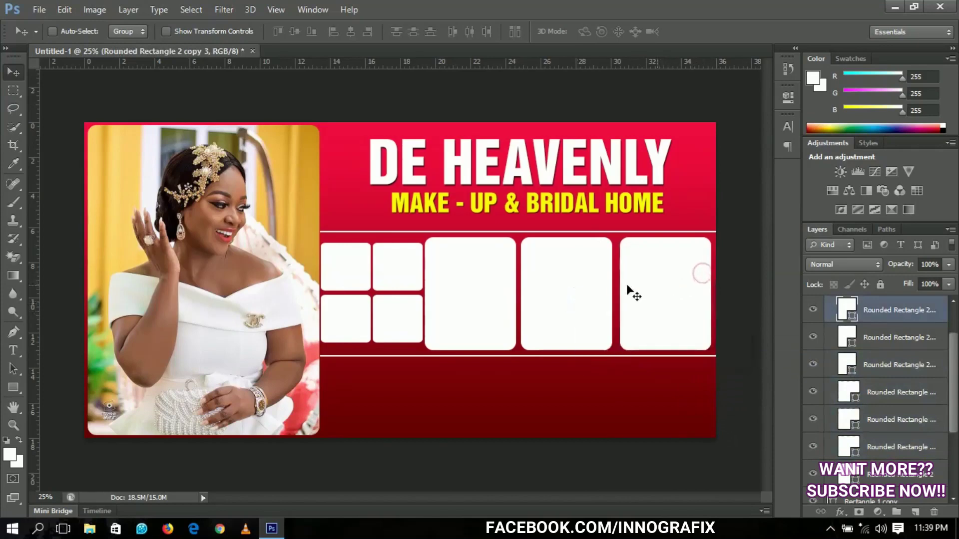
# Shift Rounded Rectangle 2 copy 2 and Rounded Rectangle 2 copy one step right
pyautogui.rightClick(571, 279)
pyautogui.click(603, 294)
pyautogui.rightClick(590, 295)
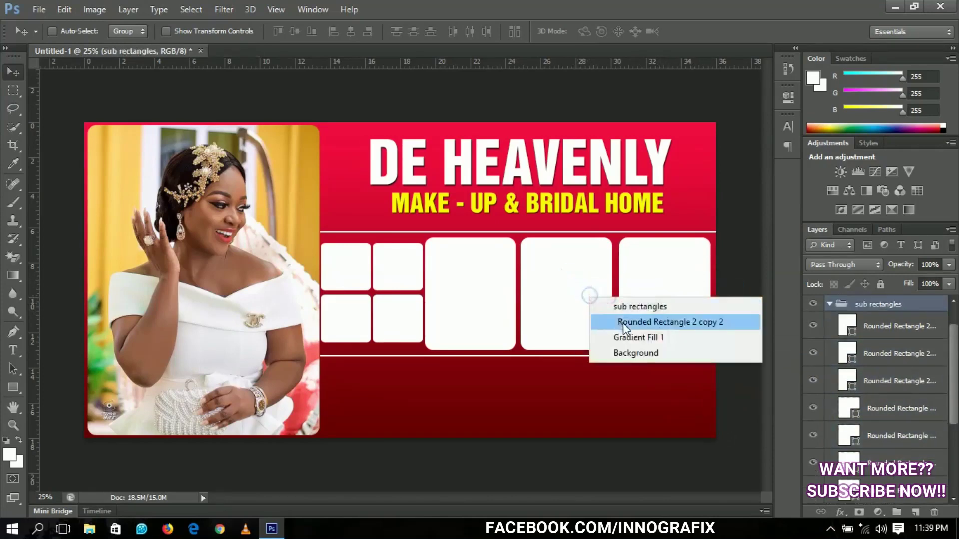
pyautogui.click(622, 322)
pyautogui.hotkey('shift', 'Right')
pyautogui.hotkey('shift', 'Right')
pyautogui.hotkey('shift', 'Right')
pyautogui.rightClick(457, 290)
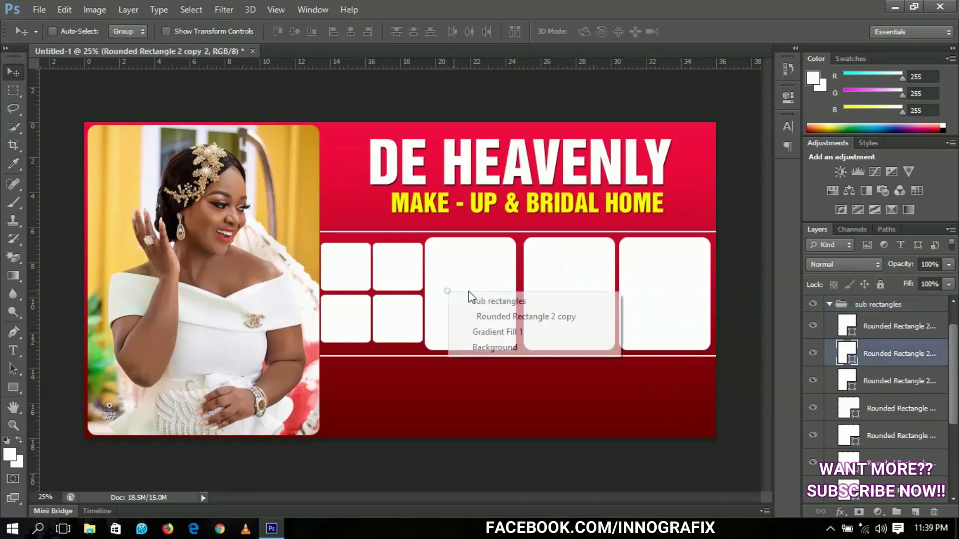
pyautogui.click(488, 314)
pyautogui.hotkey('shift', 'Right')
pyautogui.hotkey('shift', 'Right')
pyautogui.hotkey('shift', 'Right')
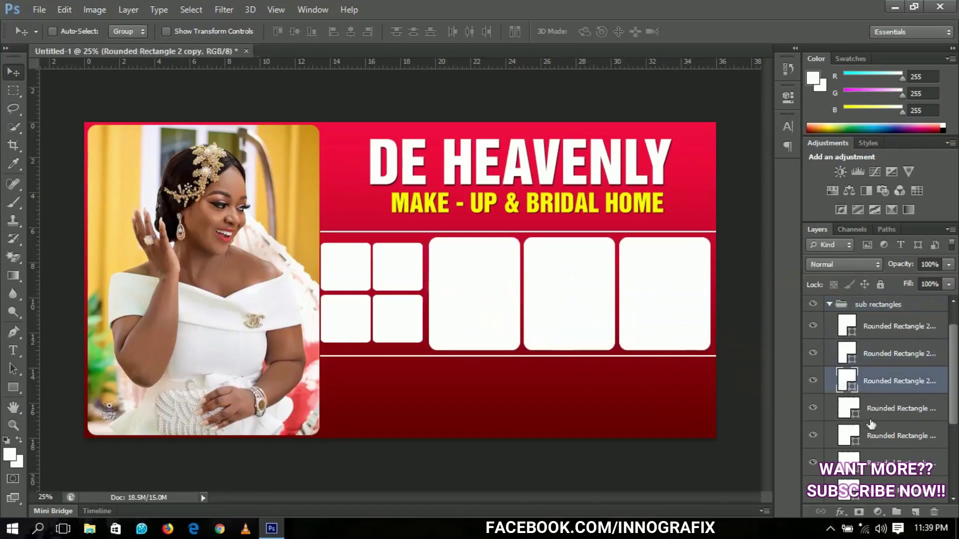
# Reselect the four small frame layers and nudge the grid right and down
pyautogui.rightClick(403, 282)
pyautogui.click(434, 306)
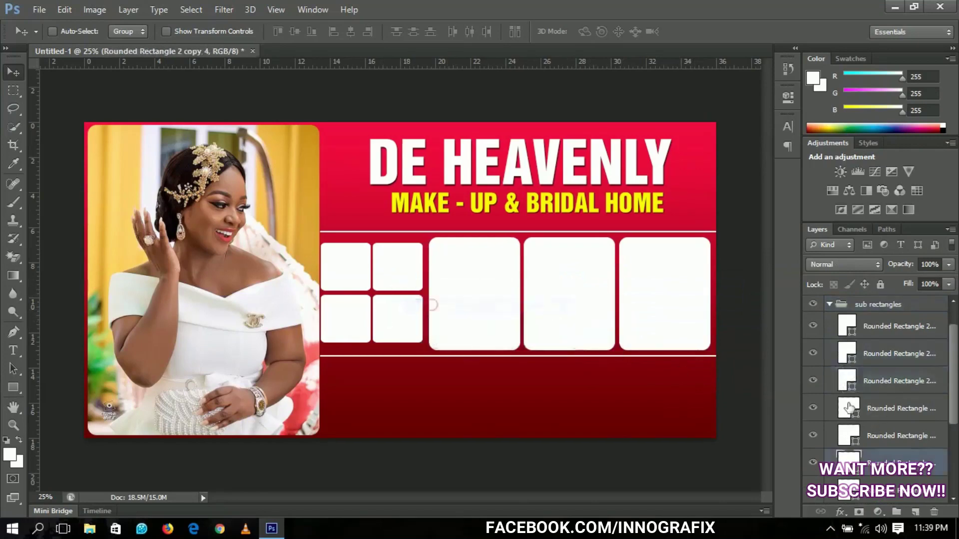
pyautogui.moveTo(955, 405); pyautogui.dragTo(955, 425)
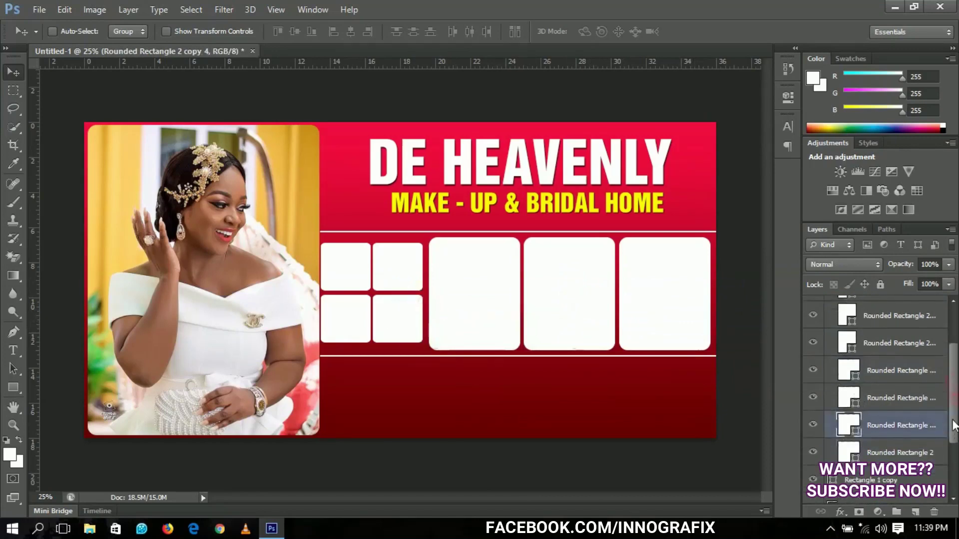
pyautogui.click(910, 452)
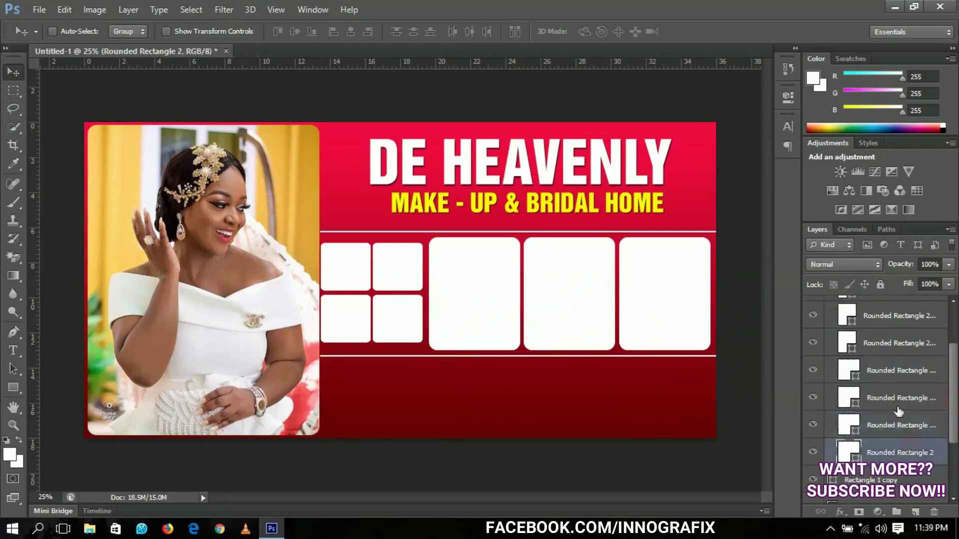
pyautogui.keyDown('shift'); pyautogui.click(883, 380); pyautogui.keyUp('shift')
pyautogui.hotkey('shift', 'Right')
pyautogui.hotkey('shift', 'Right')
pyautogui.hotkey('shift', 'Right')
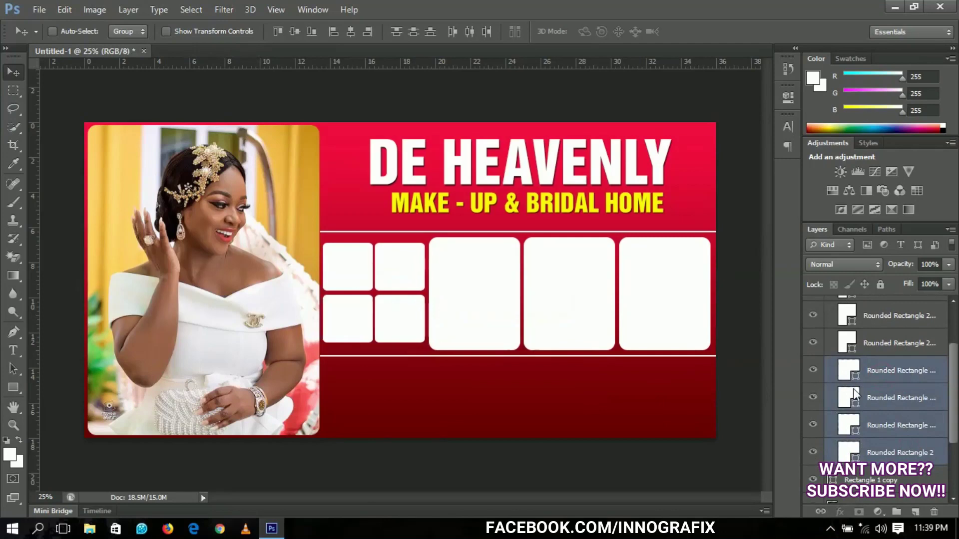
pyautogui.hotkey('shift', 'Down')
pyautogui.hotkey('shift', 'Right')
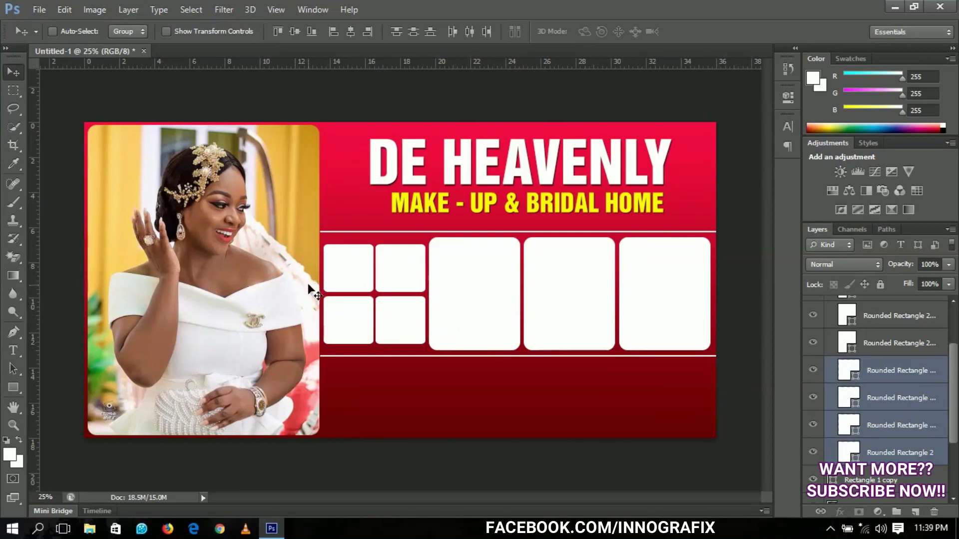
# Toggle the Rounded Rectangle 2 layer's visibility to identify the top-left small frame
pyautogui.rightClick(357, 277)
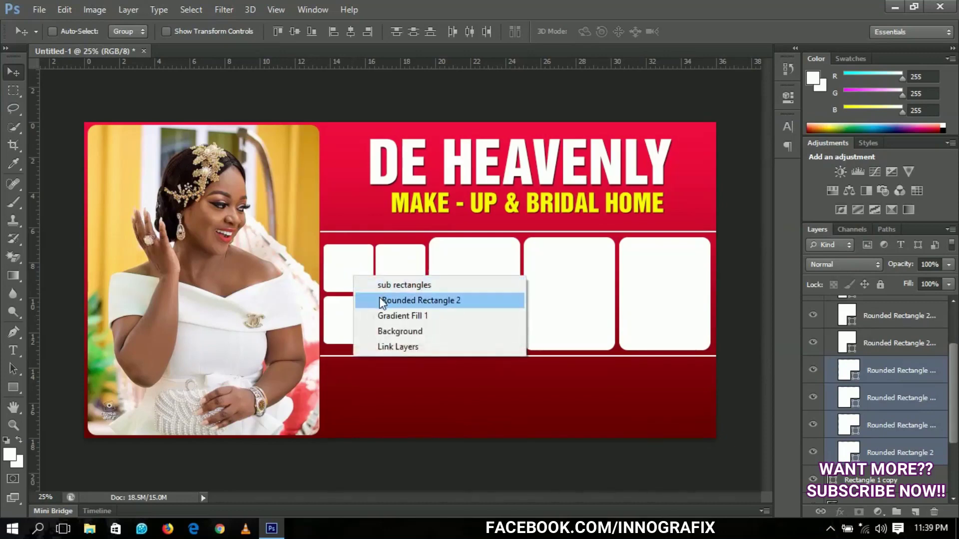
pyautogui.click(383, 300)
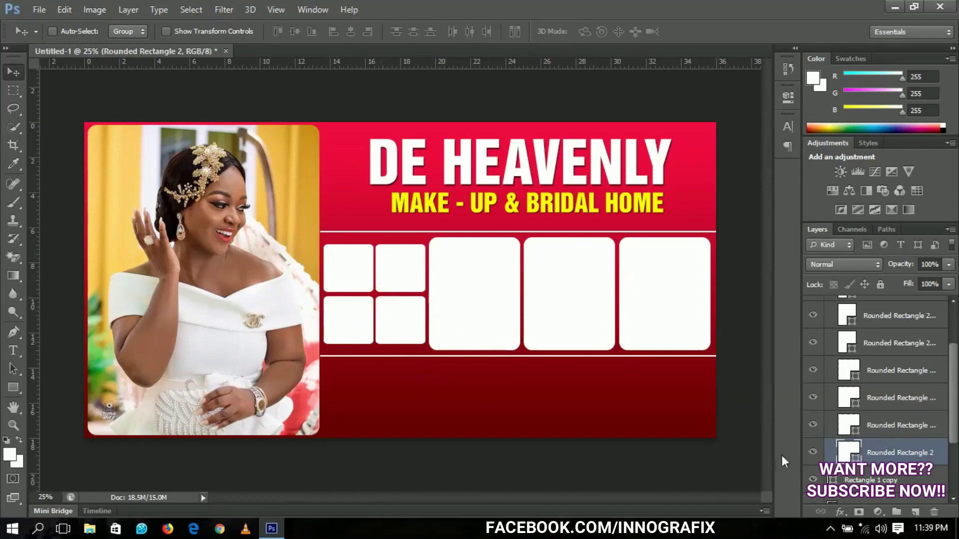
pyautogui.click(812, 454)
pyautogui.click(812, 455)
pyautogui.click(812, 454)
pyautogui.click(812, 454)
# Place the blue-nails photo ctbluafpojkgotua into the banner
pyautogui.click(28, 8)
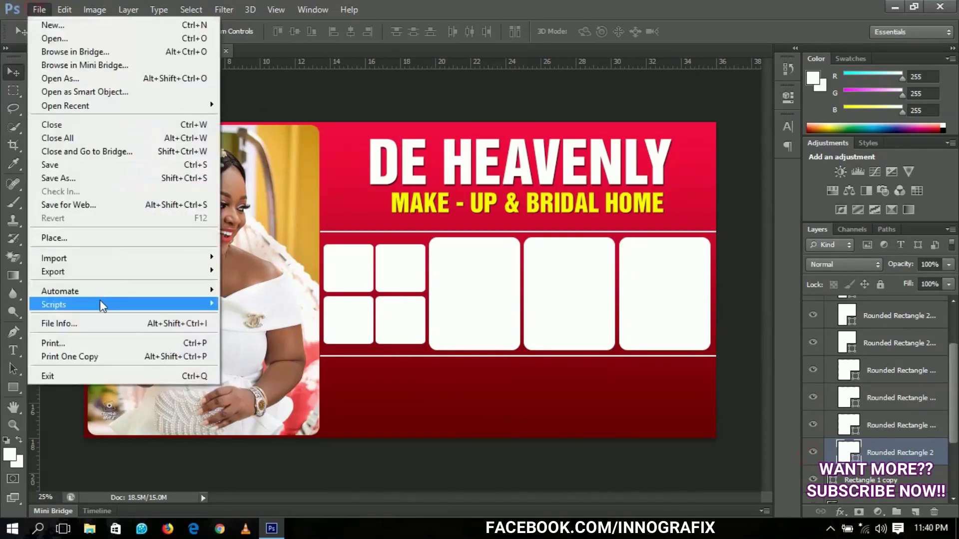
pyautogui.click(95, 240)
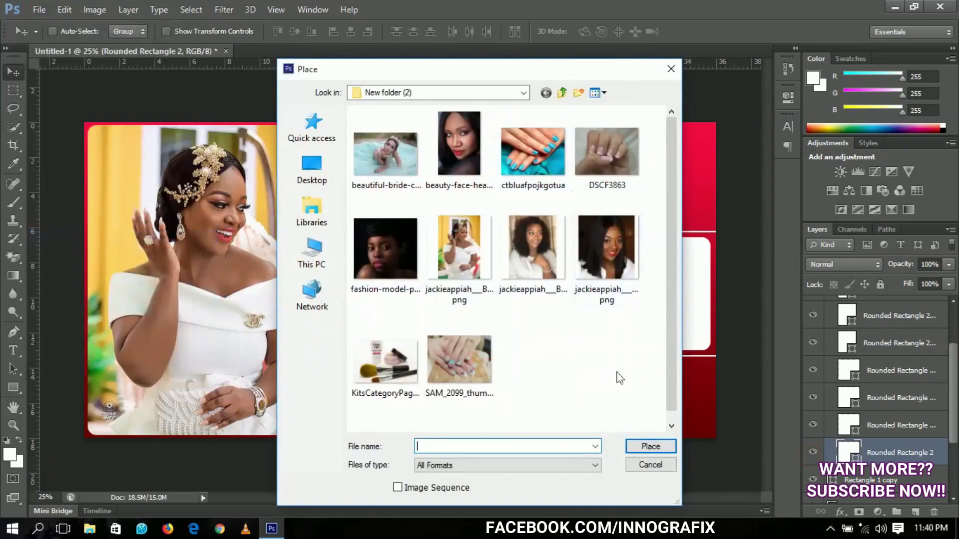
pyautogui.click(534, 161)
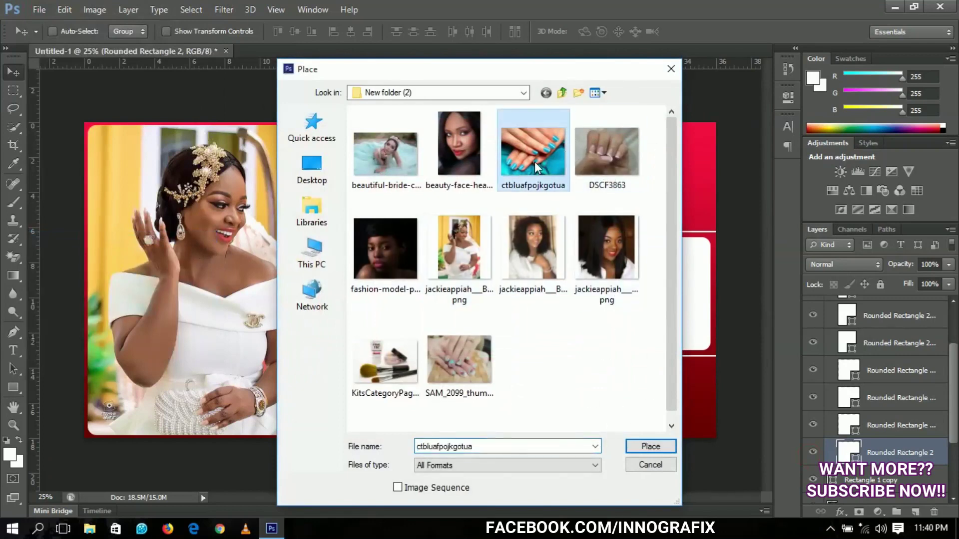
pyautogui.click(643, 449)
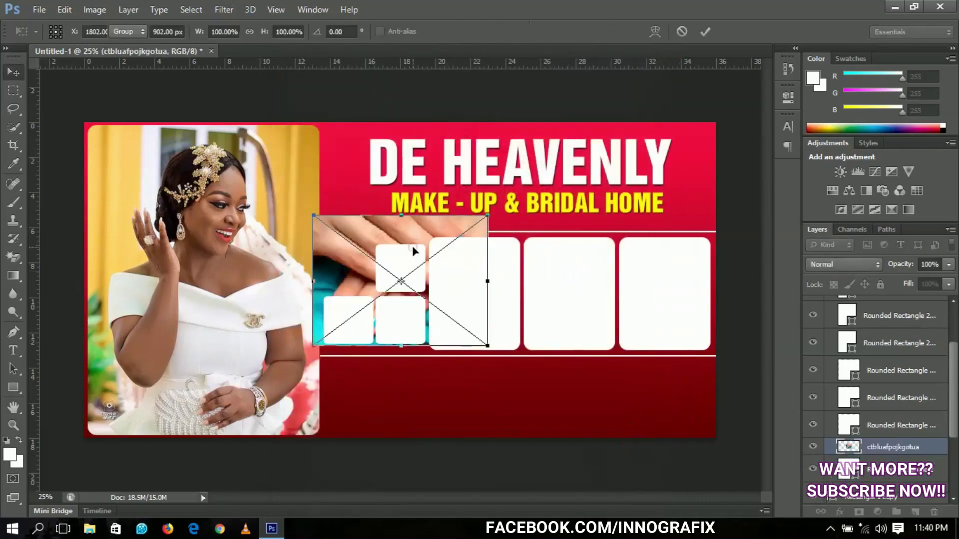
pyautogui.press('Return')
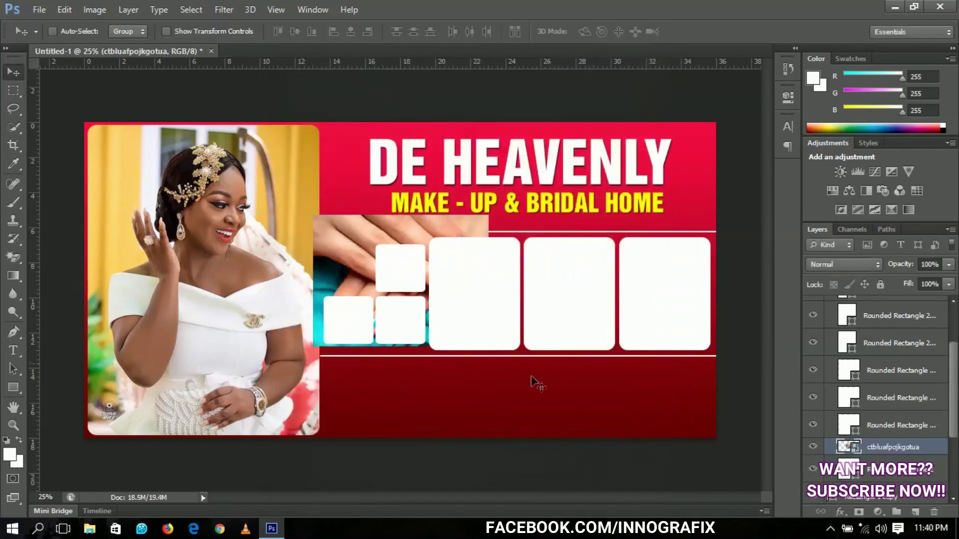
# Rasterize the photo, clip it to the top-left frame, and scale it to about 46%
pyautogui.rightClick(912, 447)
pyautogui.click(654, 205)
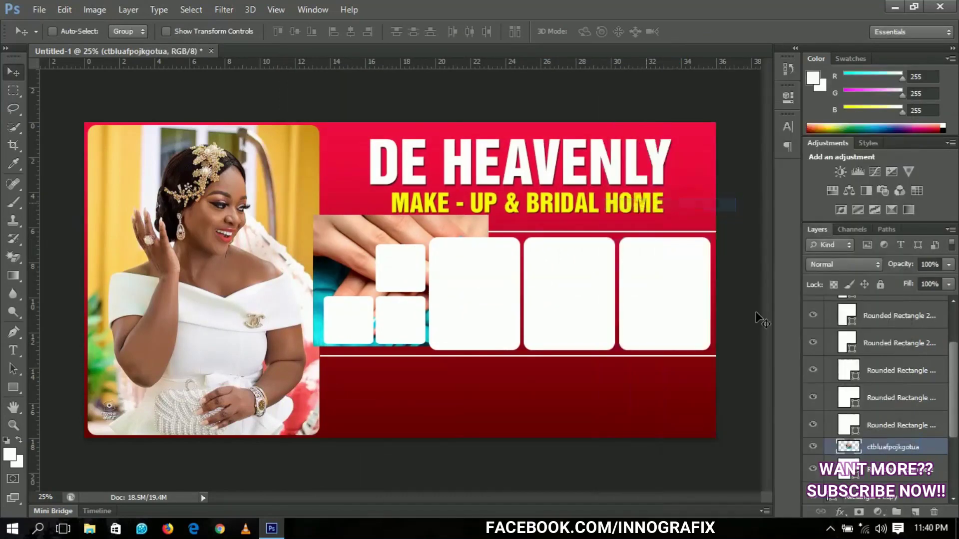
pyautogui.rightClick(914, 449)
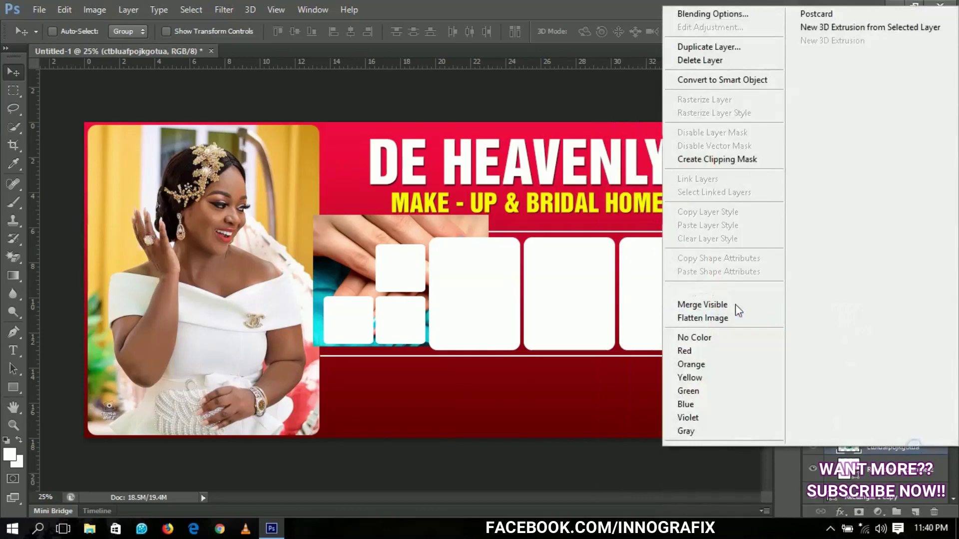
pyautogui.click(728, 159)
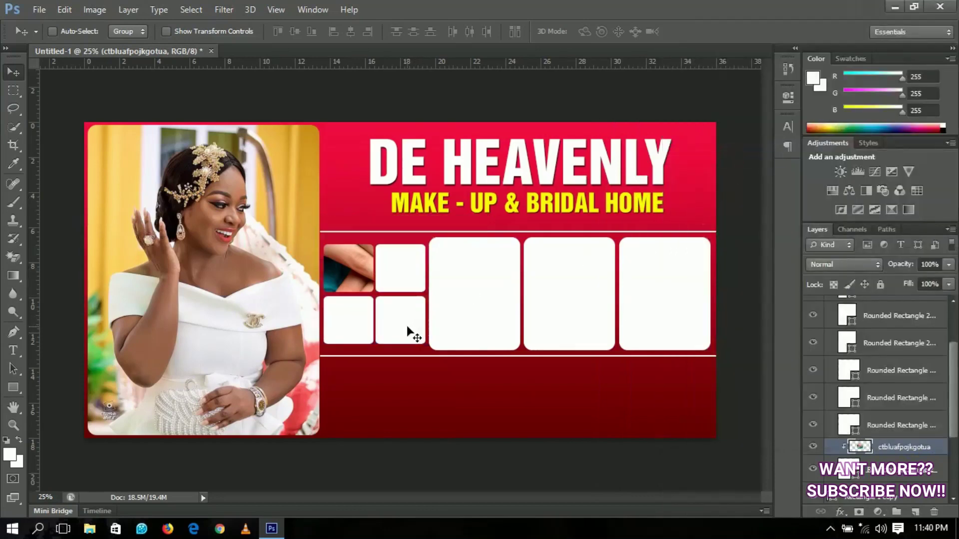
pyautogui.hotkey('ctrl', 't')
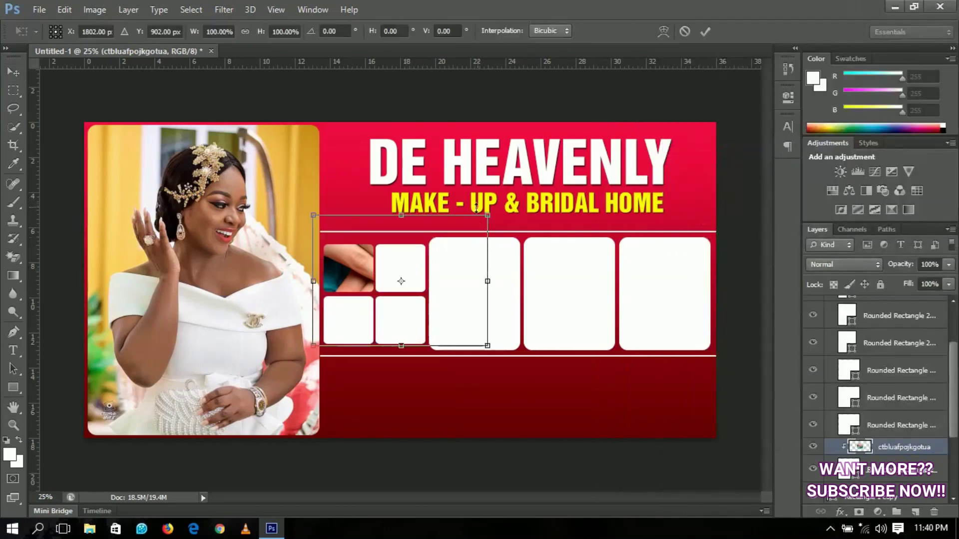
pyautogui.moveTo(492, 212); pyautogui.dragTo(389, 245)
pyautogui.press('Return')
pyautogui.hotkey('ctrl', 't')
pyautogui.press('Return')
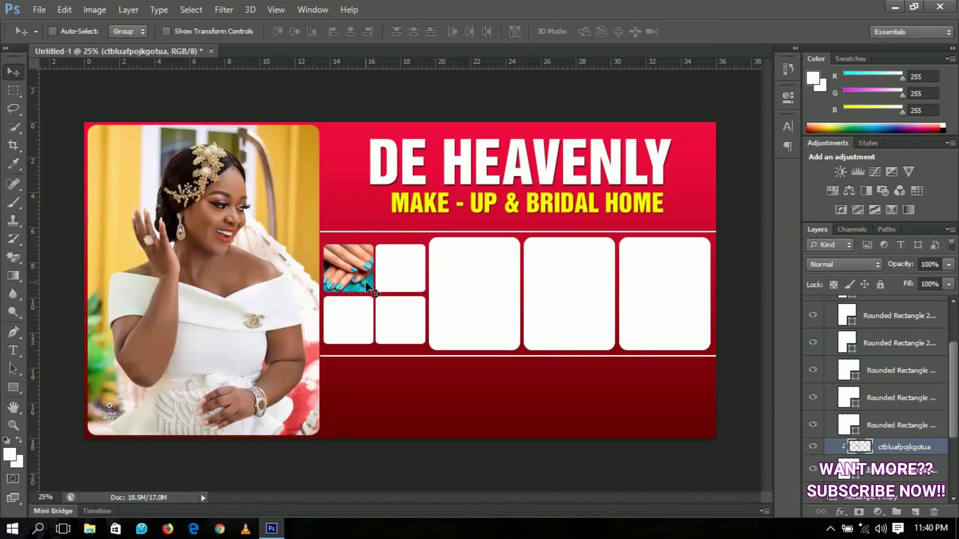
# Apply Levels to the blue-nails photo with input levels 6, 1.00 and 246
pyautogui.hotkey('ctrl', 'l')
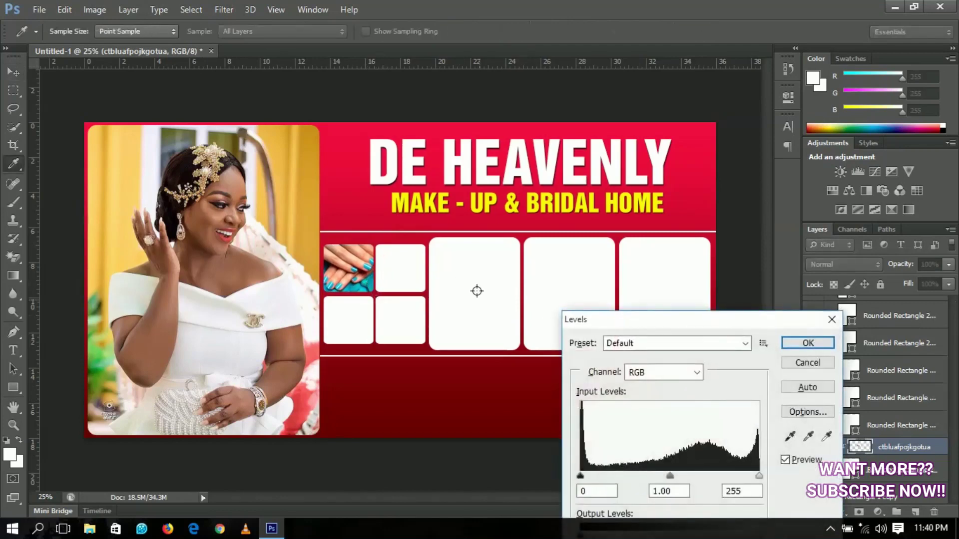
pyautogui.moveTo(583, 421); pyautogui.dragTo(585, 425)
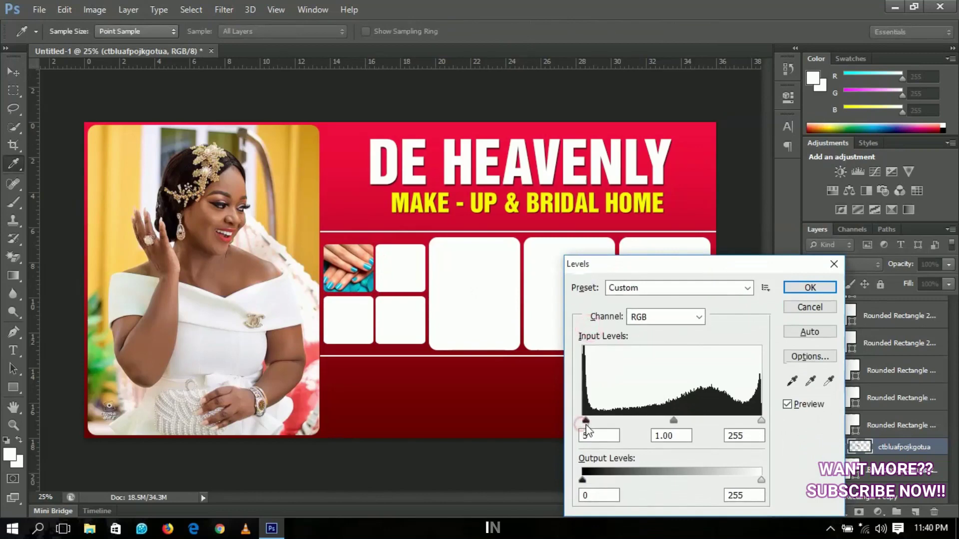
pyautogui.moveTo(685, 265); pyautogui.dragTo(634, 214)
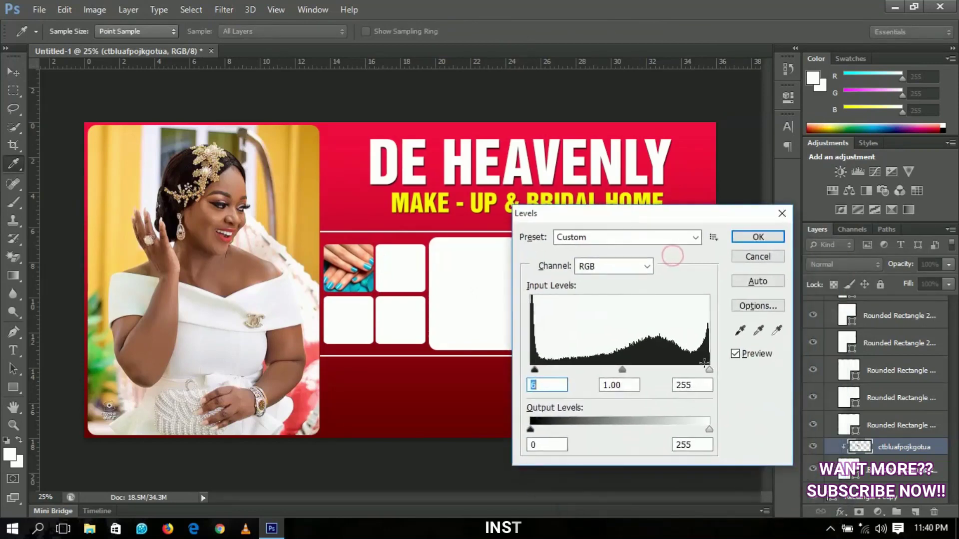
pyautogui.moveTo(710, 371); pyautogui.dragTo(703, 370)
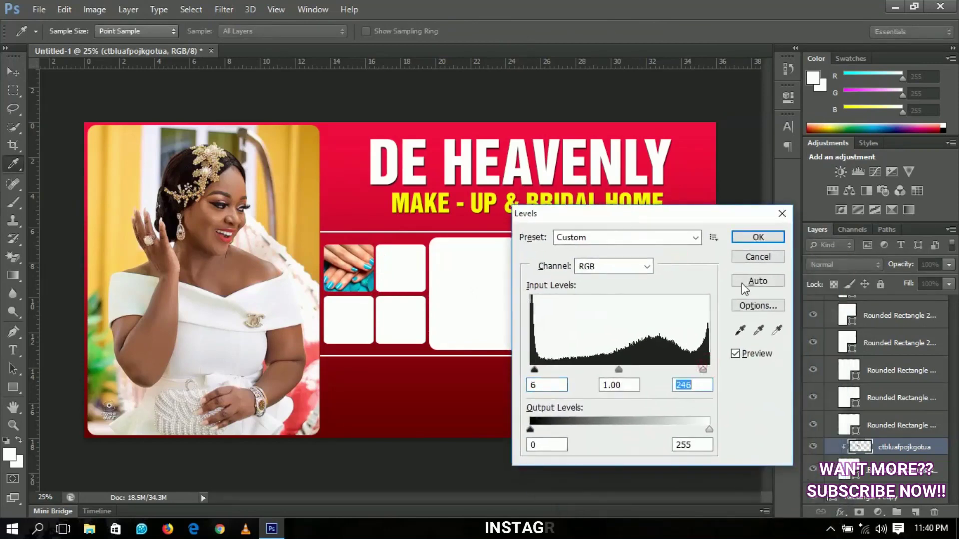
pyautogui.click(758, 238)
pyautogui.press('v')
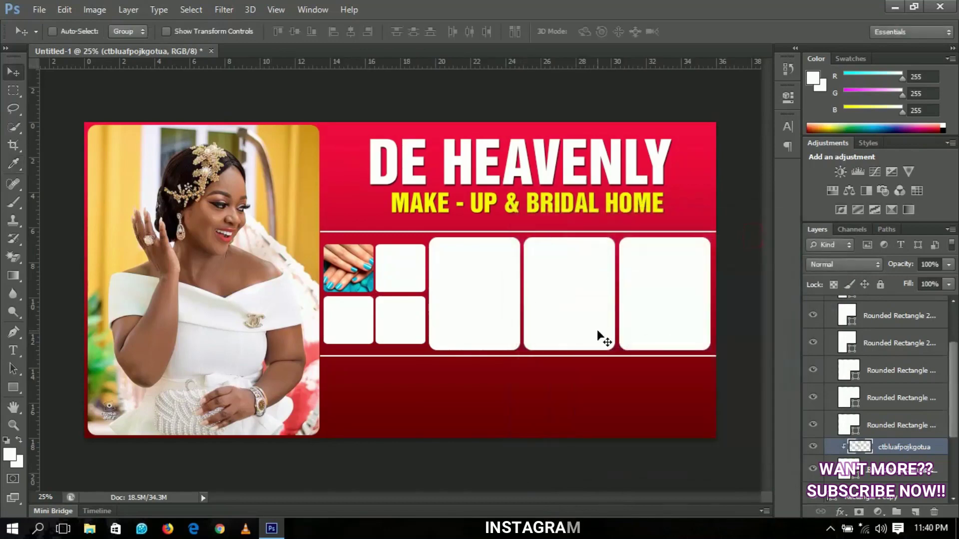
# Select the Rounded Rectangle 2 copy 4 frame and place the pink-nails photo DSCF3863
pyautogui.rightClick(405, 270)
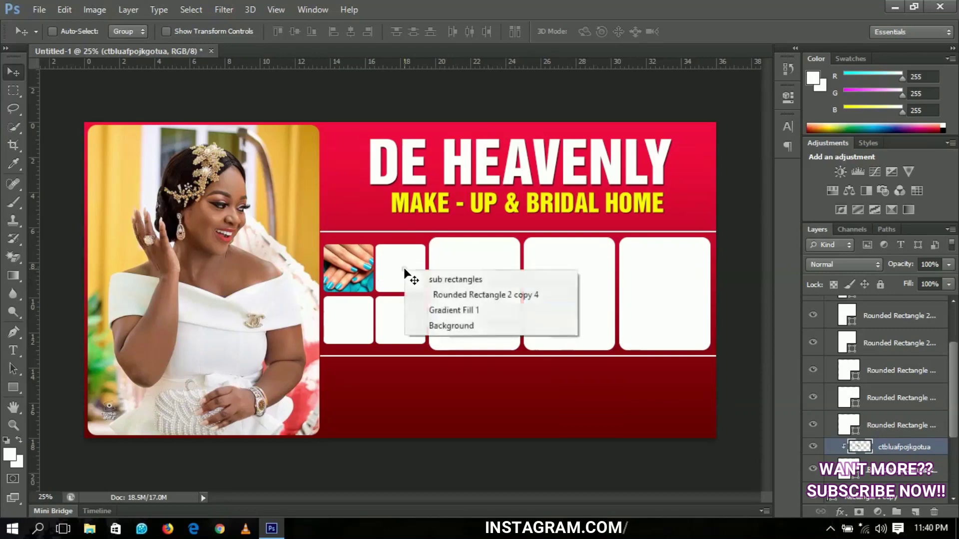
pyautogui.click(445, 295)
pyautogui.click(39, 10)
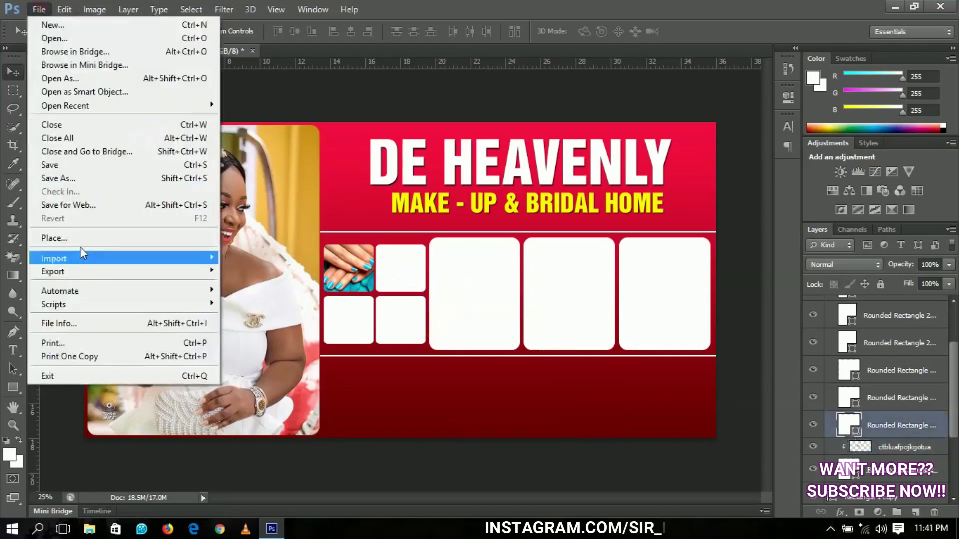
pyautogui.click(75, 238)
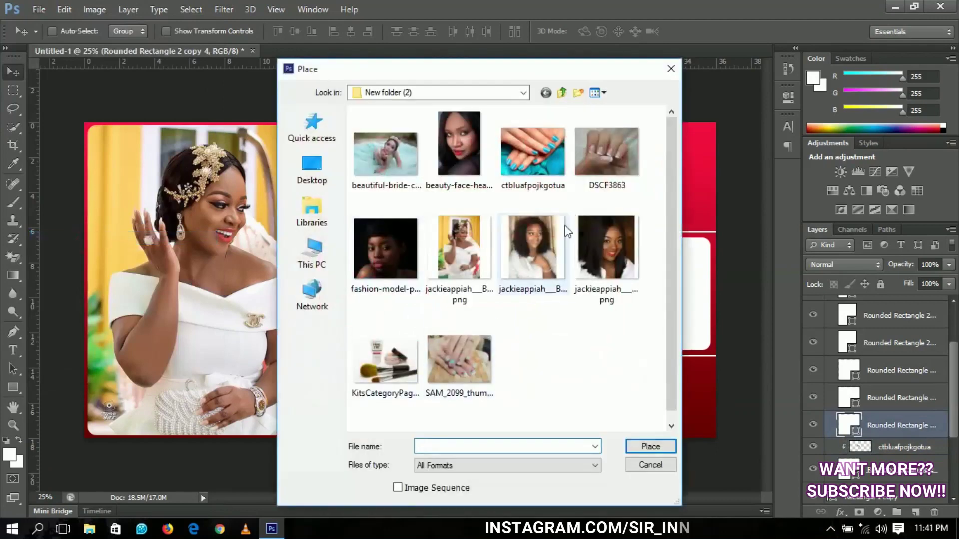
pyautogui.doubleClick(600, 159)
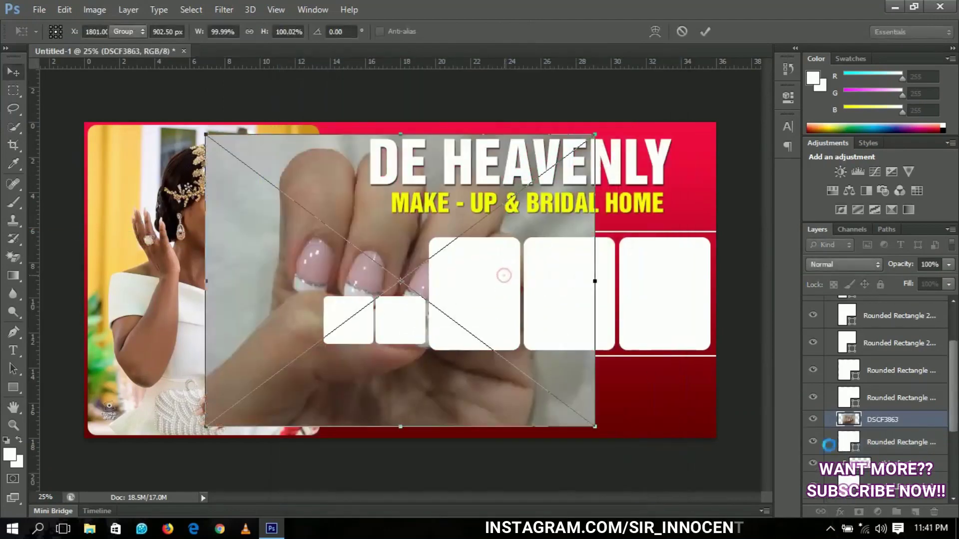
pyautogui.press('Return')
# Rasterize DSCF3863, clip it to the second small frame, and scale it to about 30%
pyautogui.rightClick(892, 420)
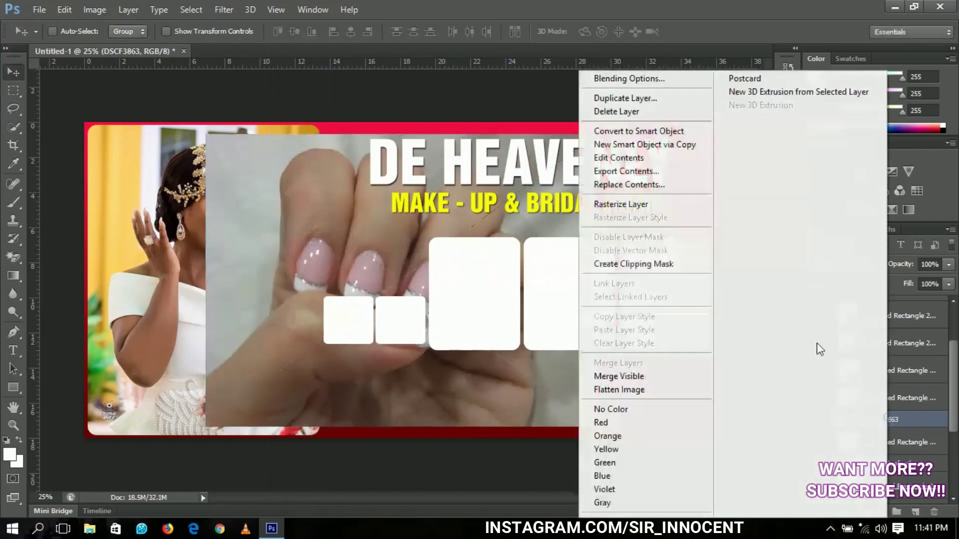
pyautogui.click(639, 204)
pyautogui.rightClick(875, 422)
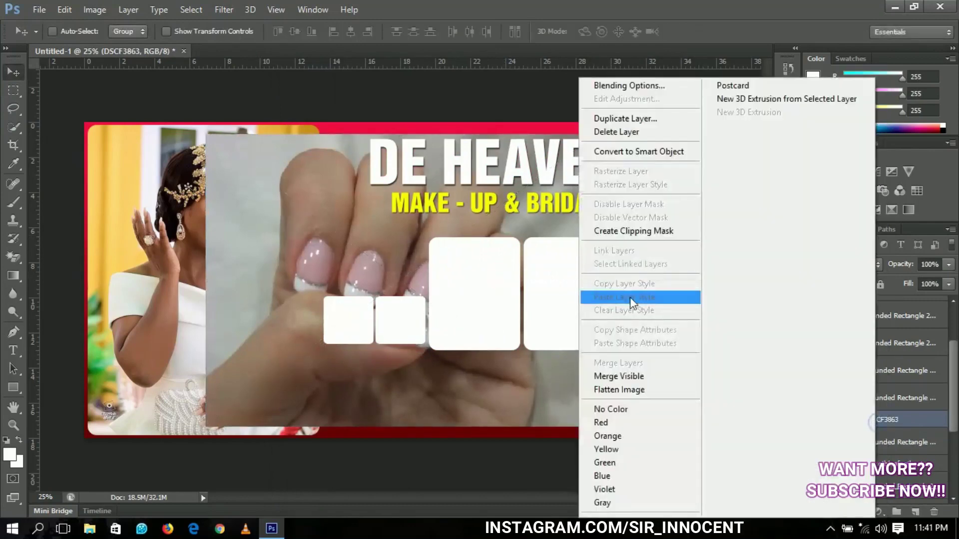
pyautogui.click(625, 238)
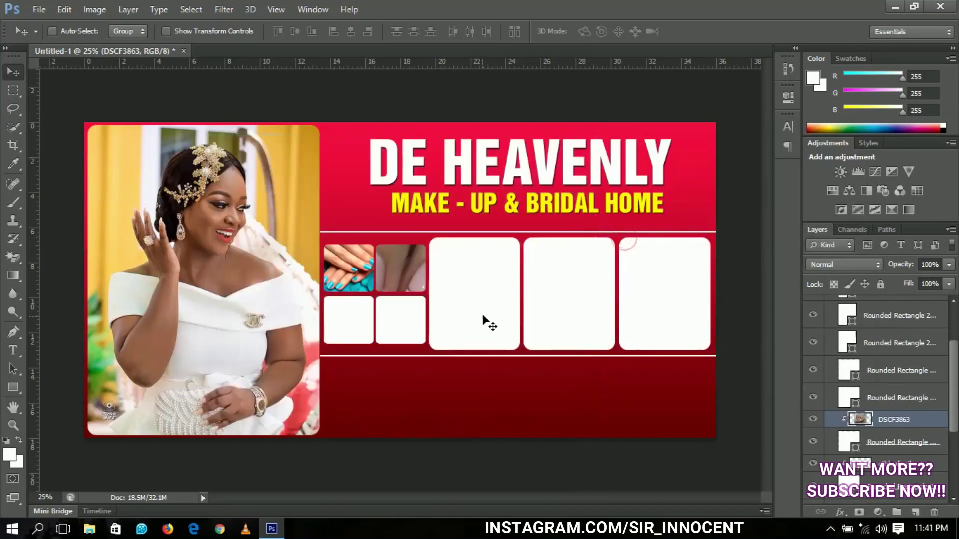
pyautogui.hotkey('ctrl', 't')
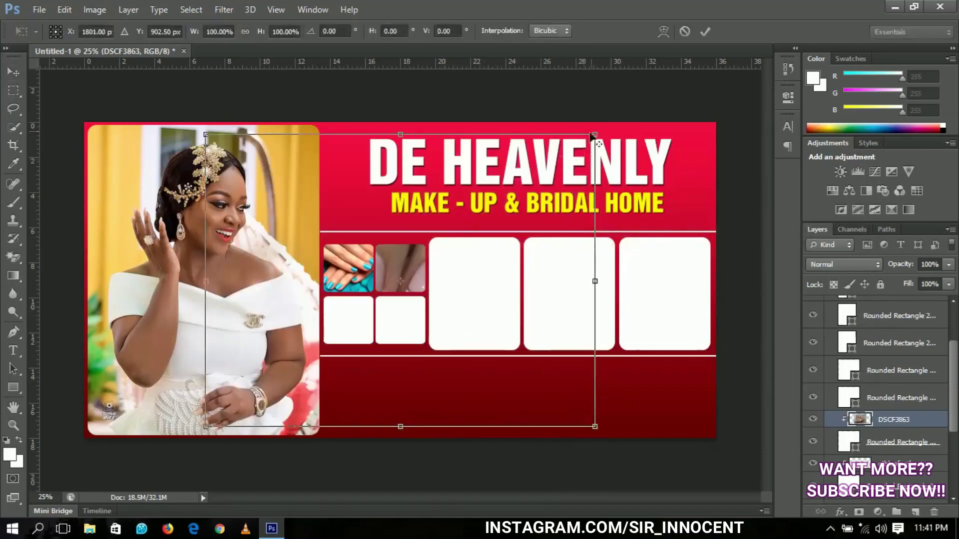
pyautogui.moveTo(592, 136); pyautogui.dragTo(422, 275)
pyautogui.press('Return')
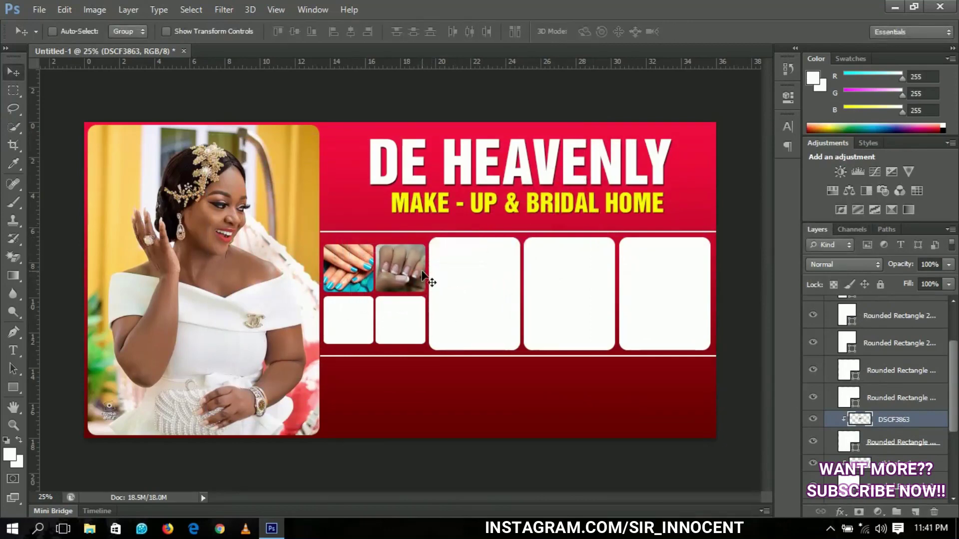
# Apply Levels to DSCF3863 with input levels 17, 1.00 and 241
pyautogui.hotkey('ctrl', 'l')
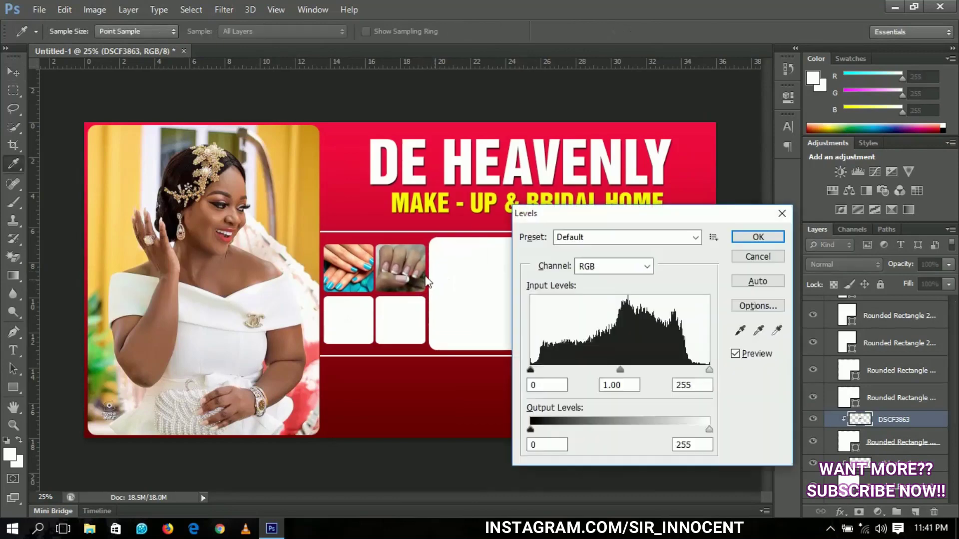
pyautogui.moveTo(538, 366); pyautogui.dragTo(549, 367)
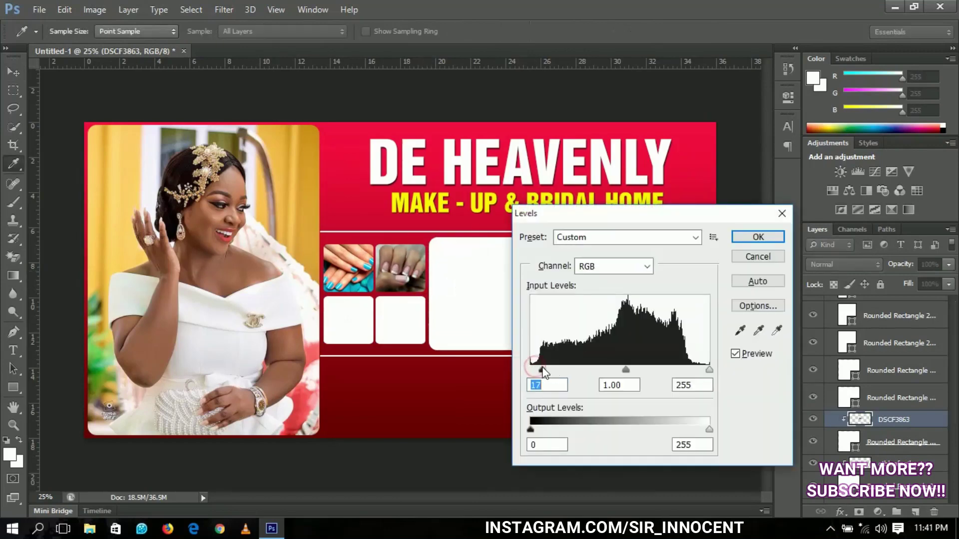
pyautogui.moveTo(712, 369); pyautogui.dragTo(702, 371)
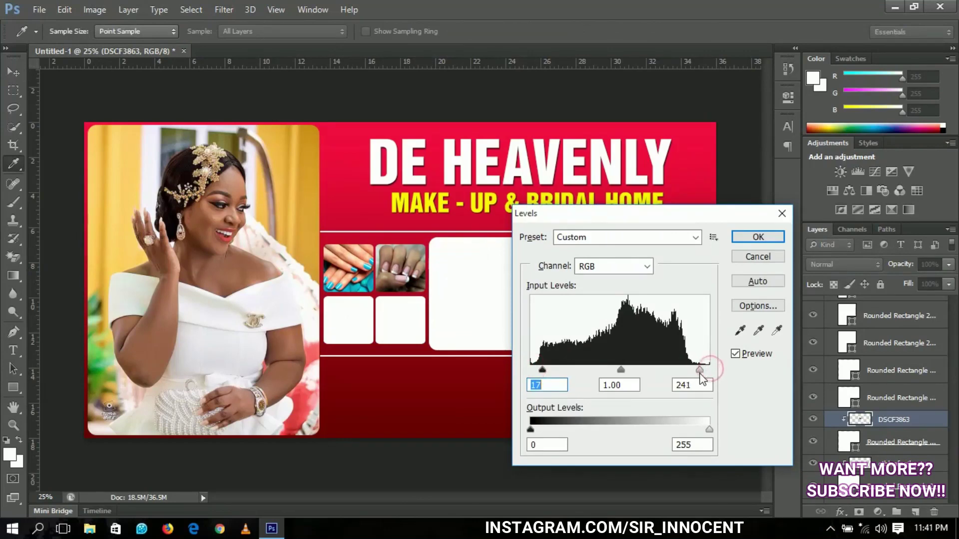
pyautogui.click(758, 240)
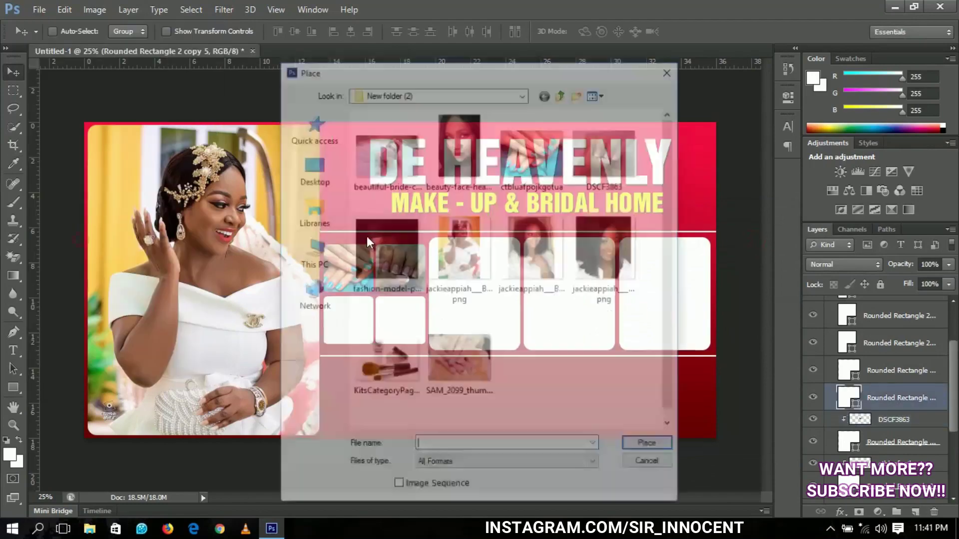
# Fill the lower small frames with nail and makeup-product photos, and the first large frame with a fashion-model photo
pyautogui.hotkey('ctrl', 'l')
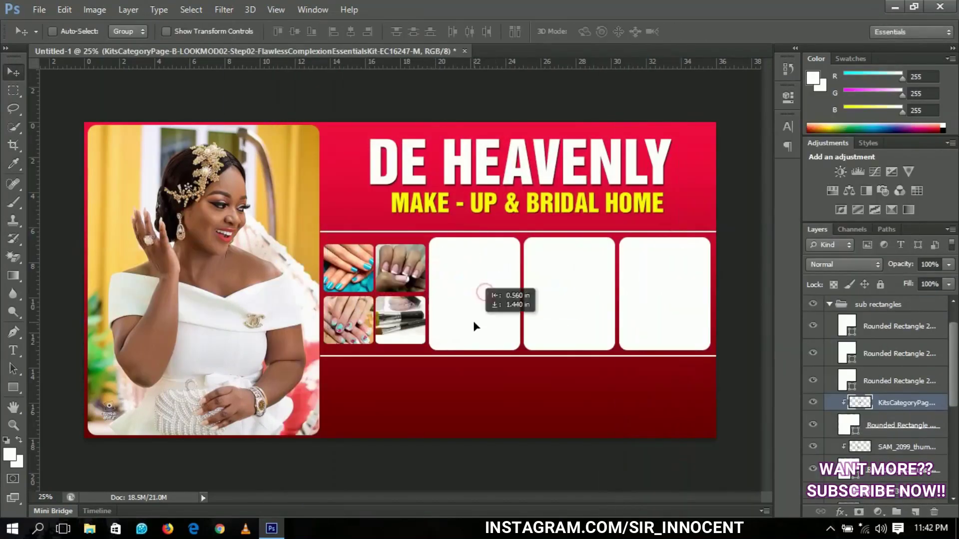
pyautogui.press('Return')
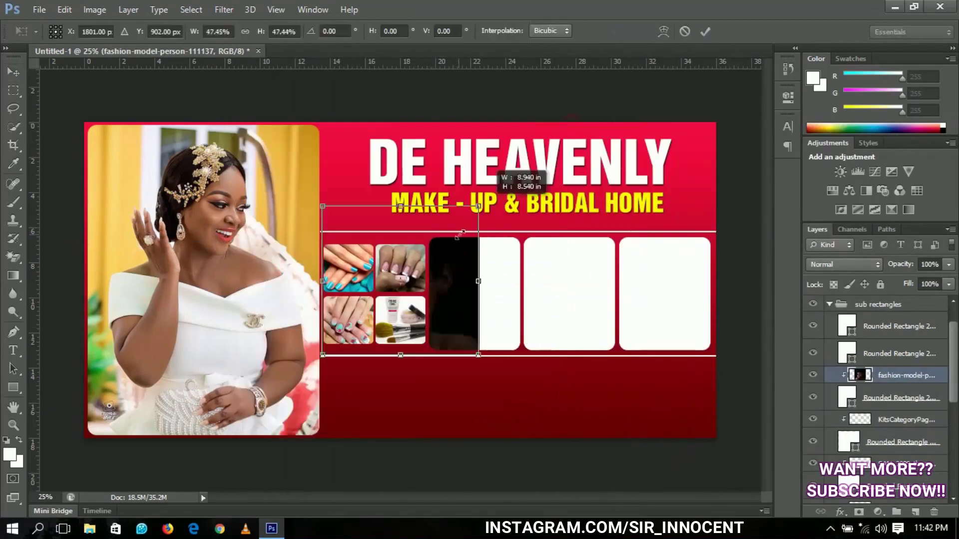
pyautogui.moveTo(472, 232); pyautogui.dragTo(514, 269)
pyautogui.press('Return')
pyautogui.click(39, 9)
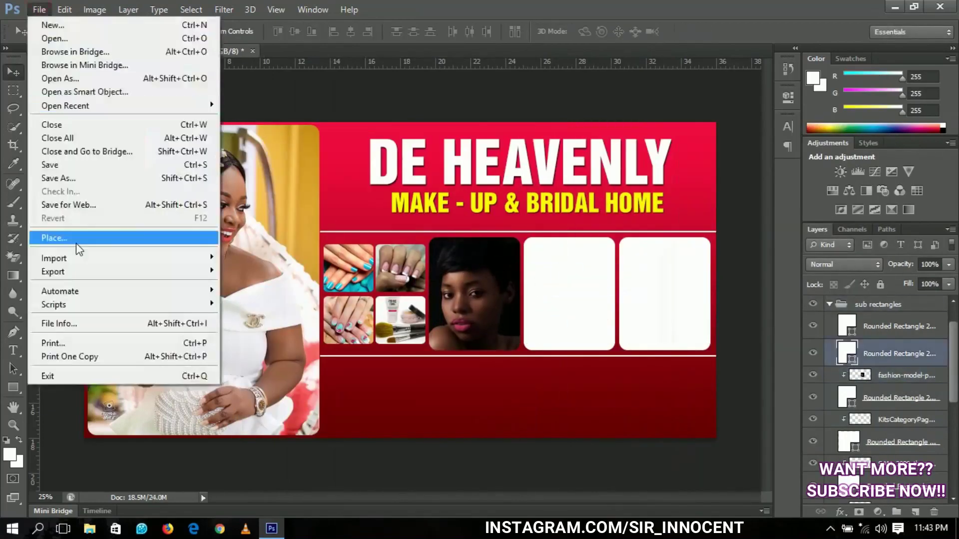
pyautogui.click(75, 237)
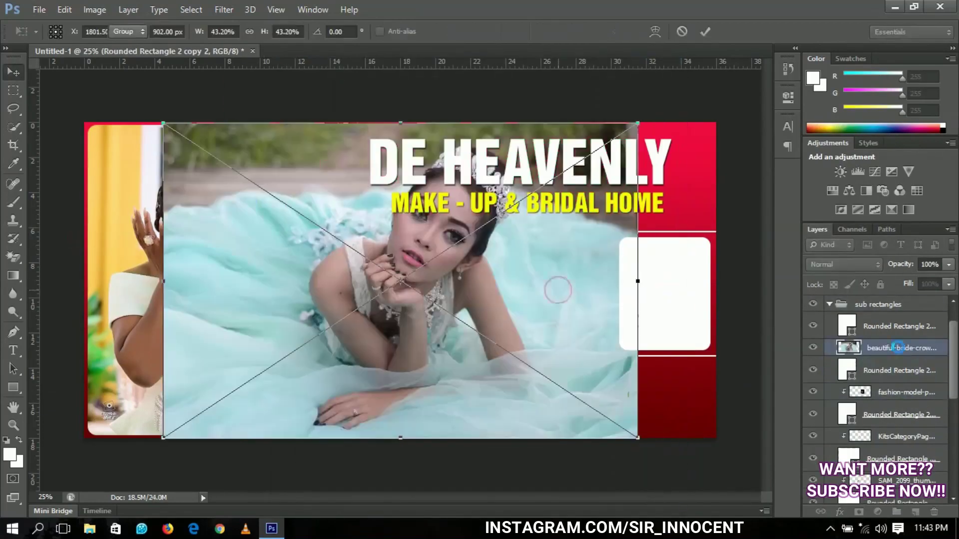
# Scale the bride photo into the middle large frame and the face headshot into the last frame
pyautogui.moveTo(164, 125); pyautogui.dragTo(343, 157)
pyautogui.moveTo(586, 294); pyautogui.dragTo(590, 294)
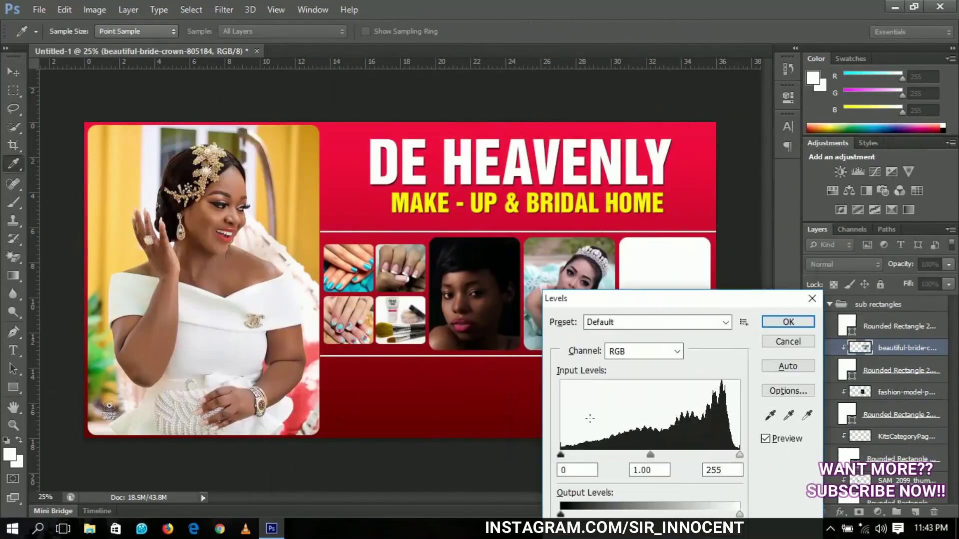
pyautogui.click(39, 10)
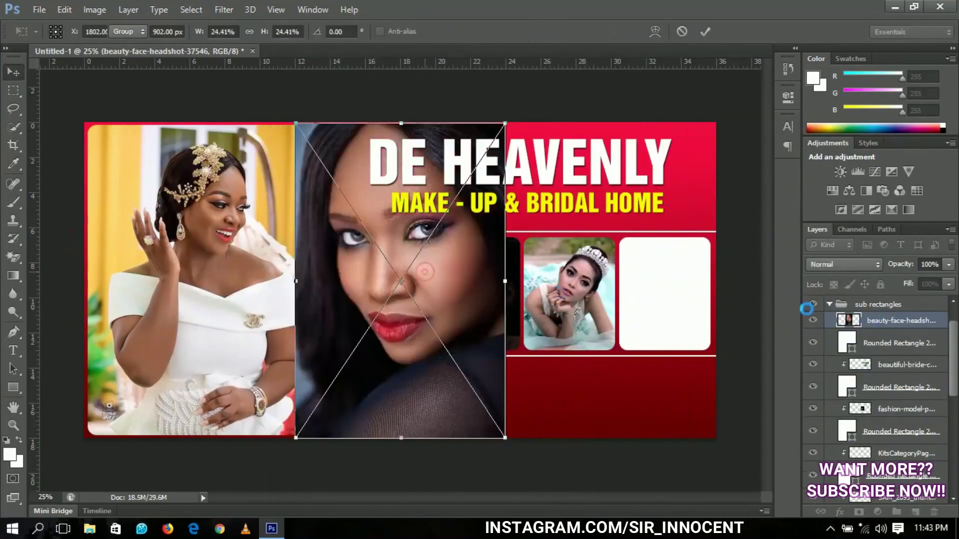
pyautogui.press('Return')
pyautogui.rightClick(876, 321)
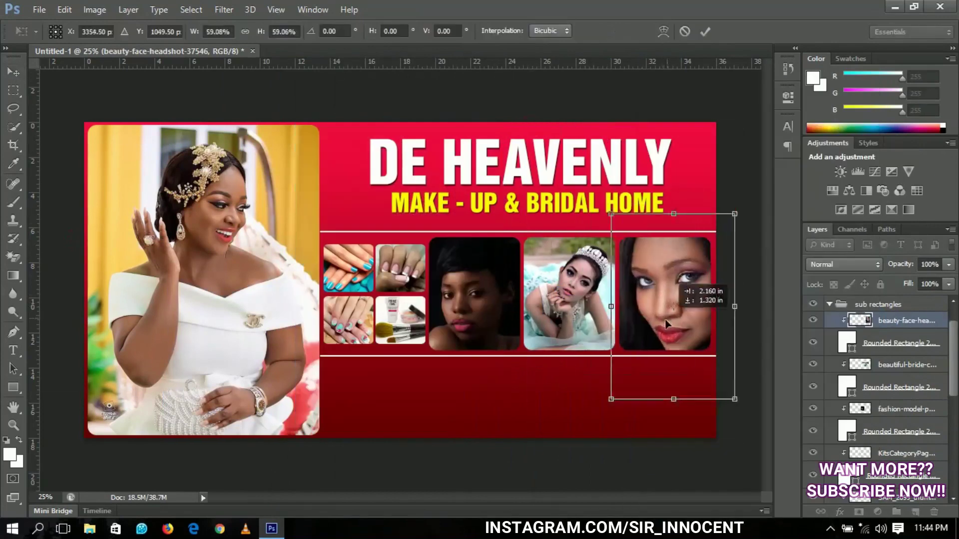
pyautogui.moveTo(738, 208); pyautogui.dragTo(717, 229)
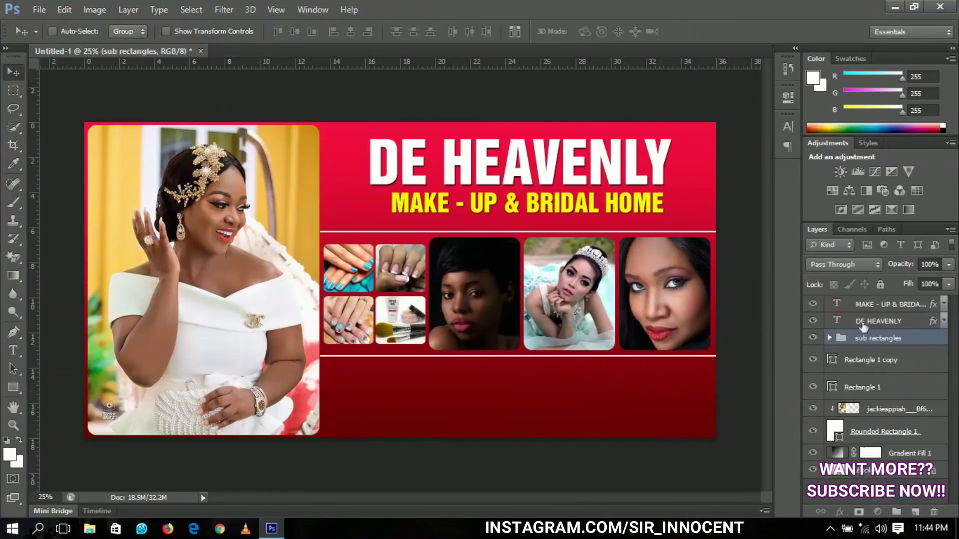
pyautogui.click(872, 305)
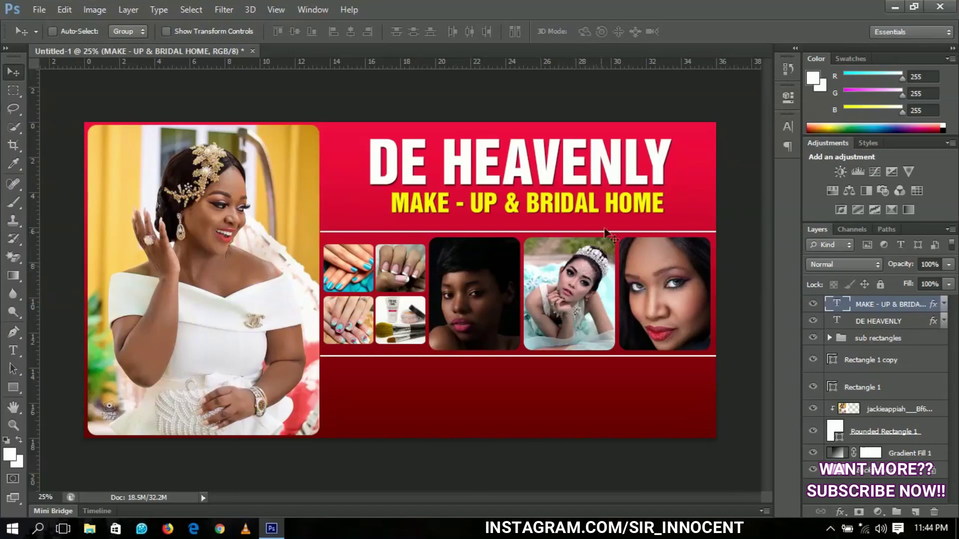
# Copy the MAKE - UP & BRIDAL HOME tagline down into the lower red band and clear its layer style
pyautogui.rightClick(673, 245)
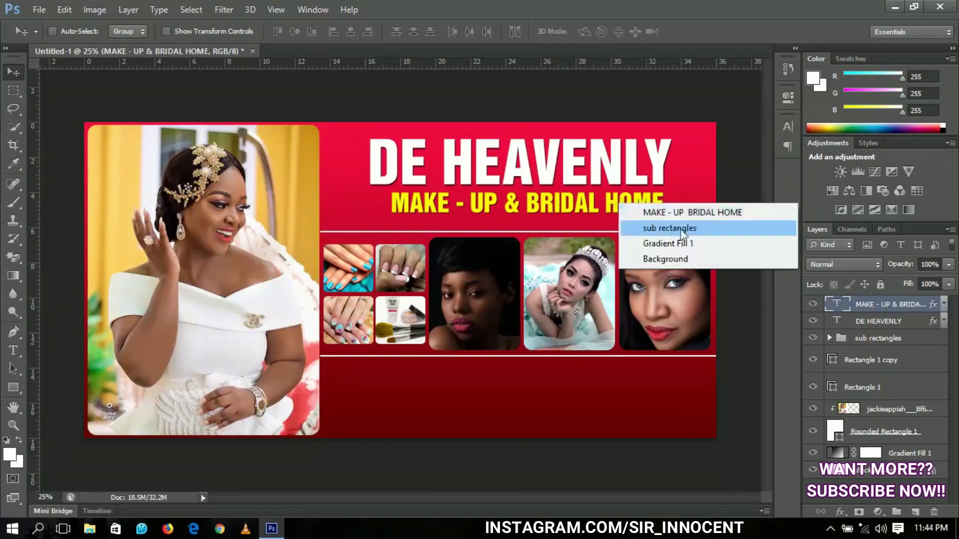
pyautogui.click(674, 215)
pyautogui.hotkey('ctrl', 'j')
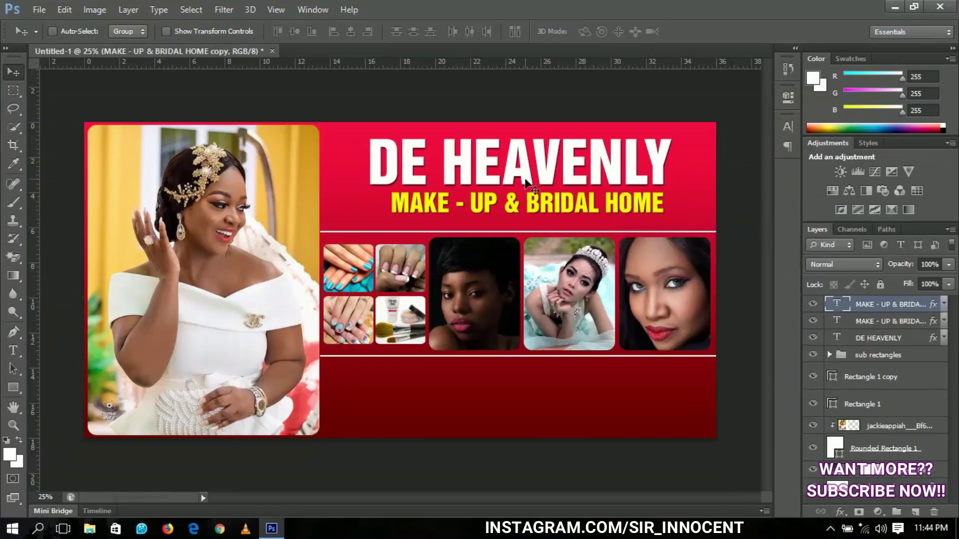
pyautogui.moveTo(528, 235); pyautogui.dragTo(526, 409)
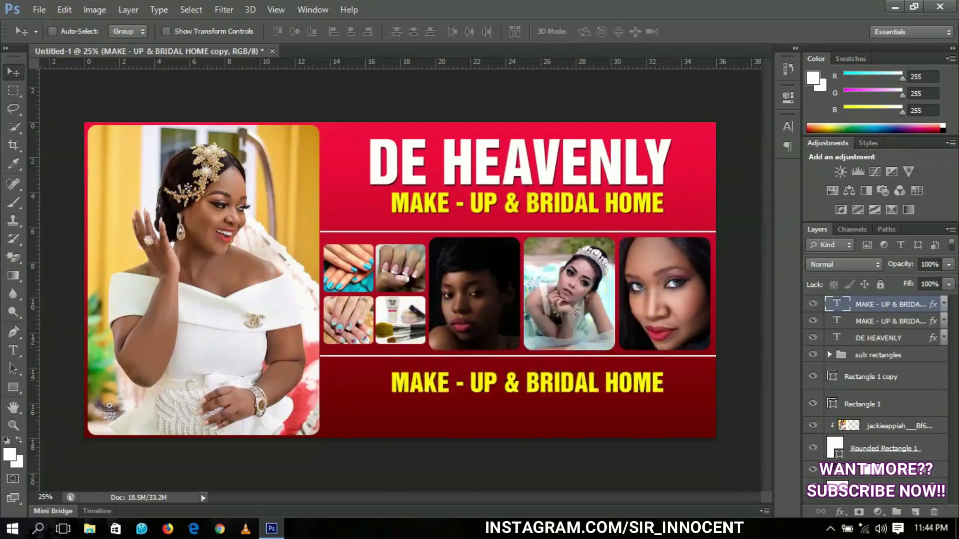
pyautogui.rightClick(862, 305)
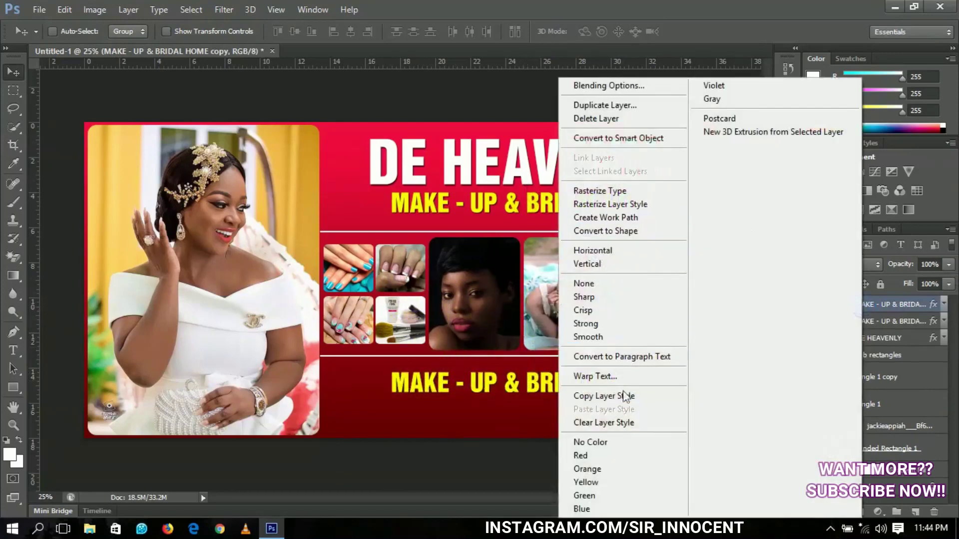
pyautogui.click(610, 426)
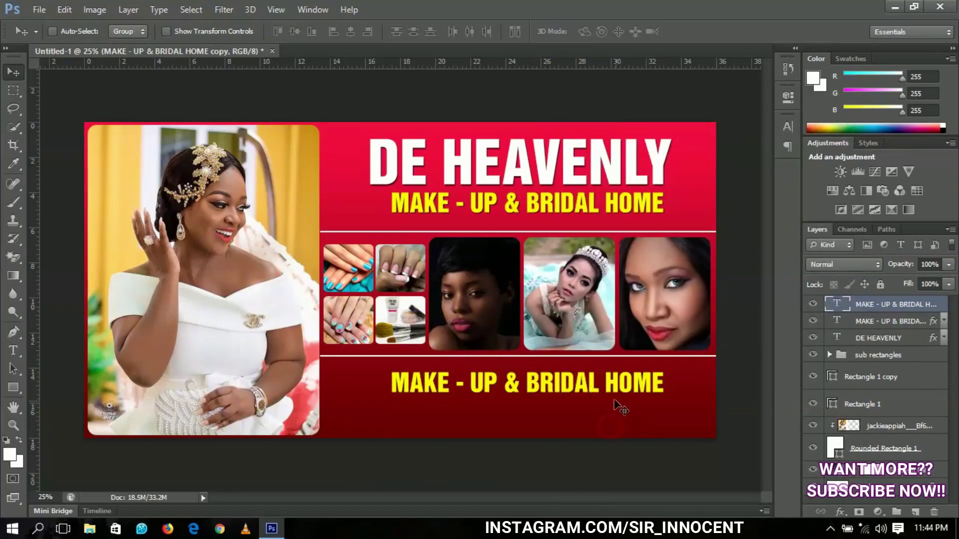
# Replace the tagline copy with white two-line text: CONTACTS with phone numbers and EMAIL with an address
pyautogui.press('t')
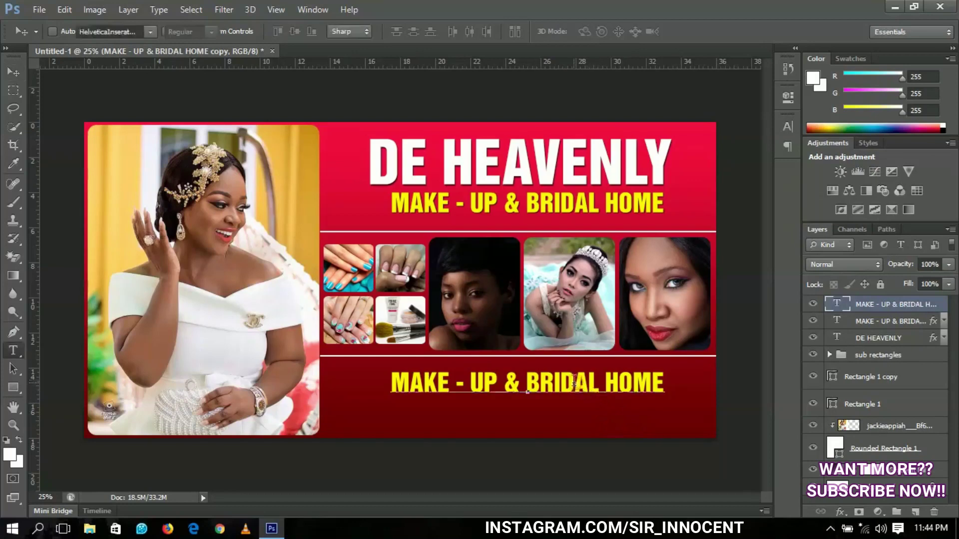
pyautogui.doubleClick(573, 382)
pyautogui.tripleClick(573, 382)
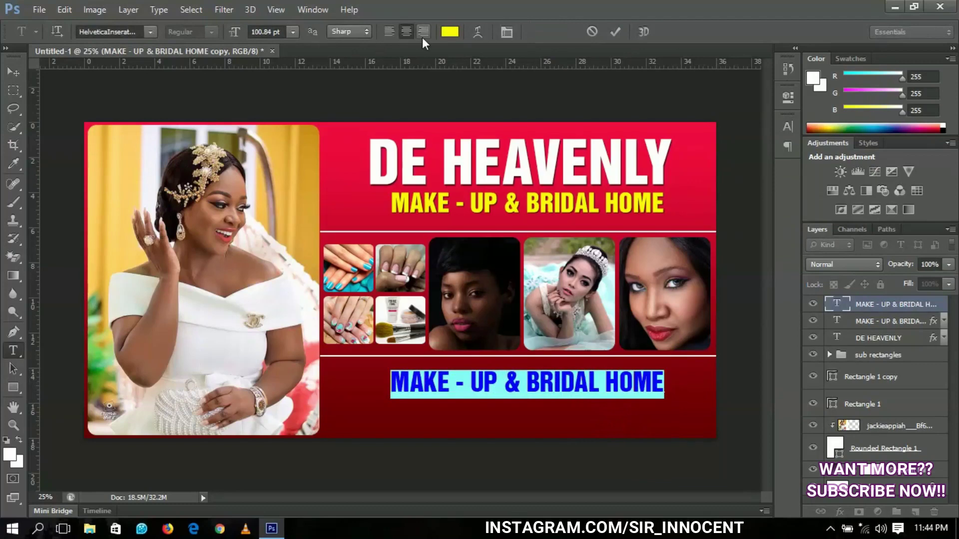
pyautogui.click(450, 32)
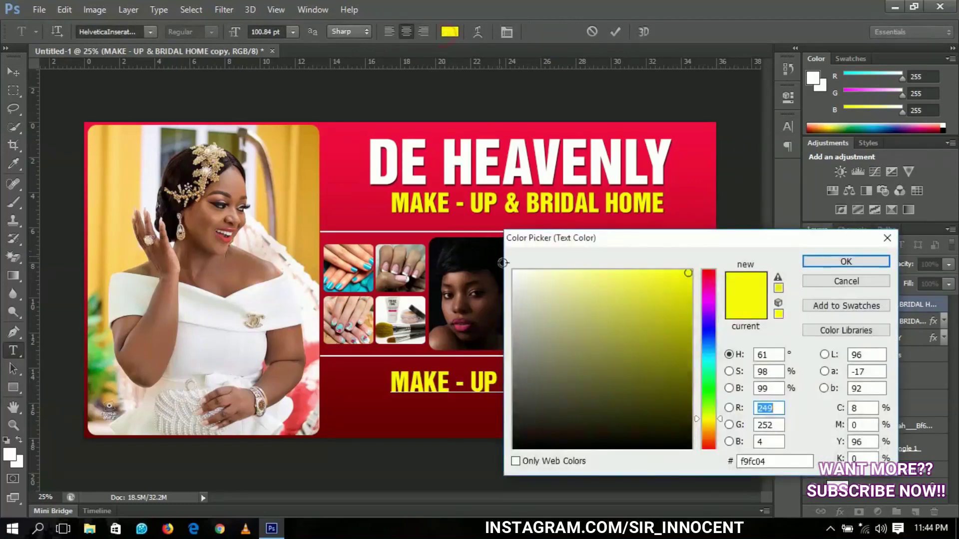
pyautogui.click(514, 271)
pyautogui.click(827, 261)
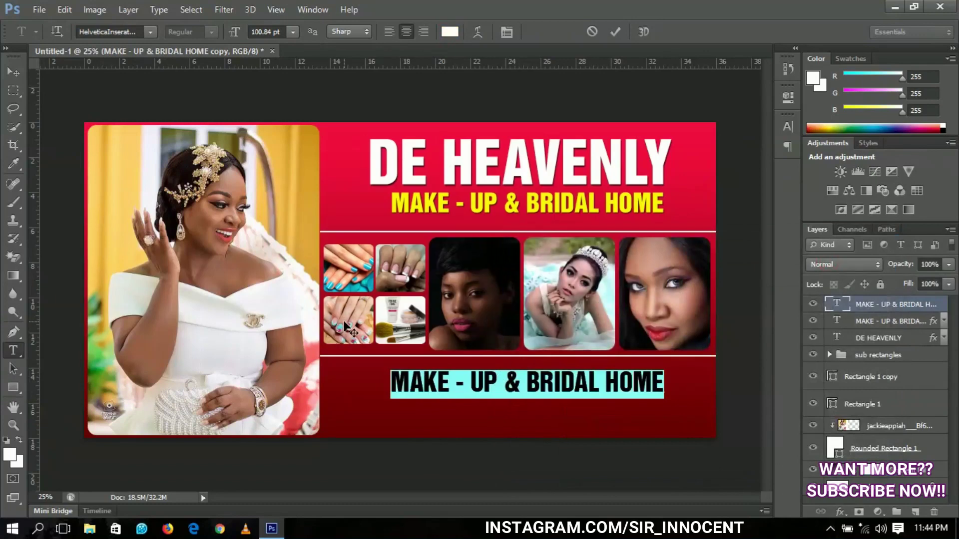
pyautogui.write('CONTA')
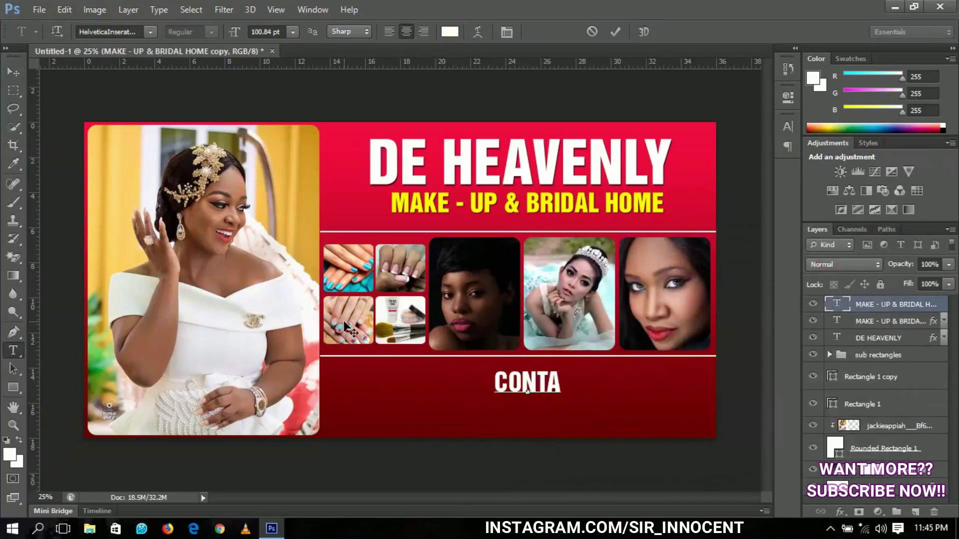
pyautogui.write('C')
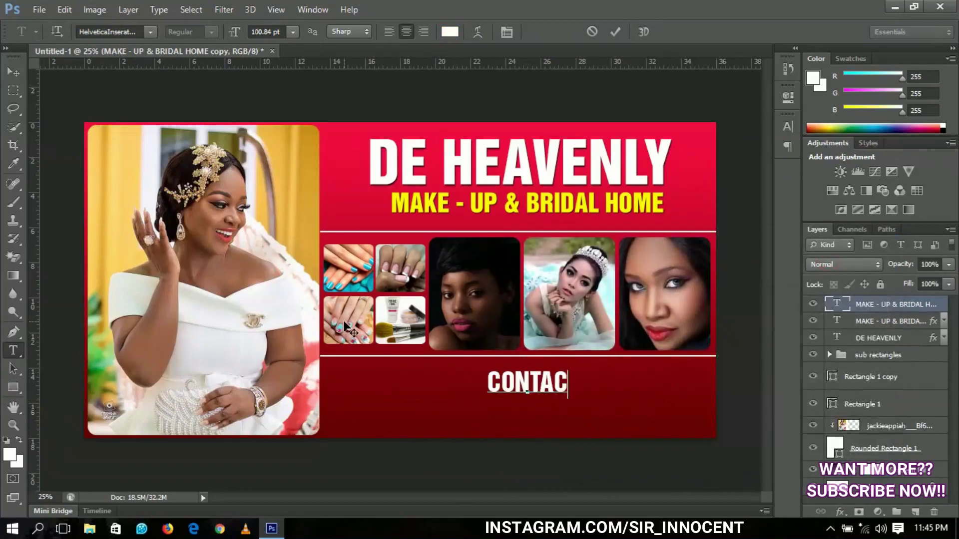
pyautogui.write('TS:')
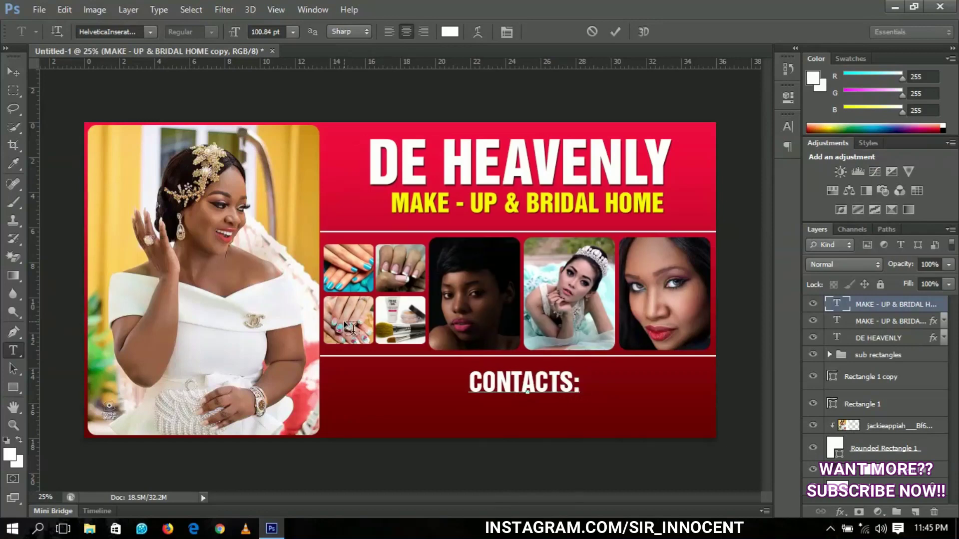
pyautogui.press('Return')
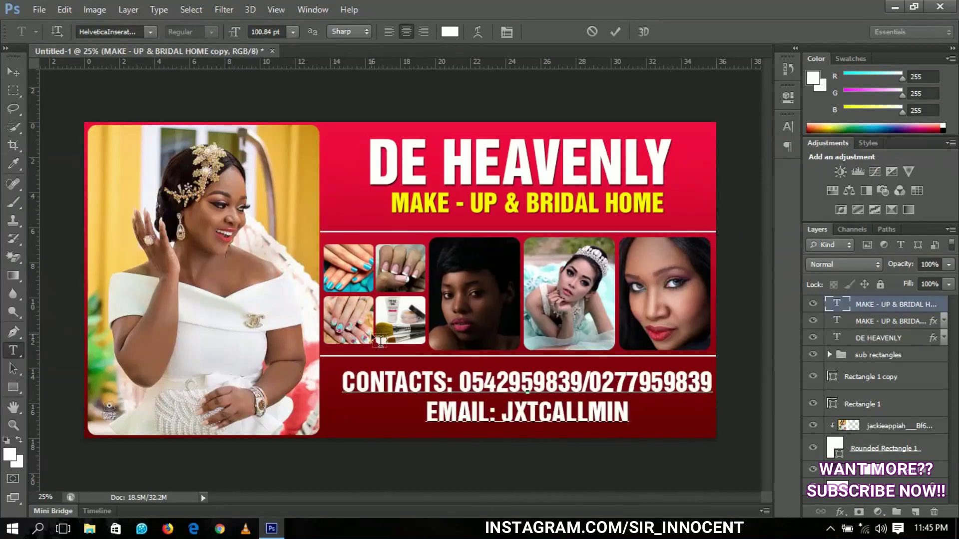
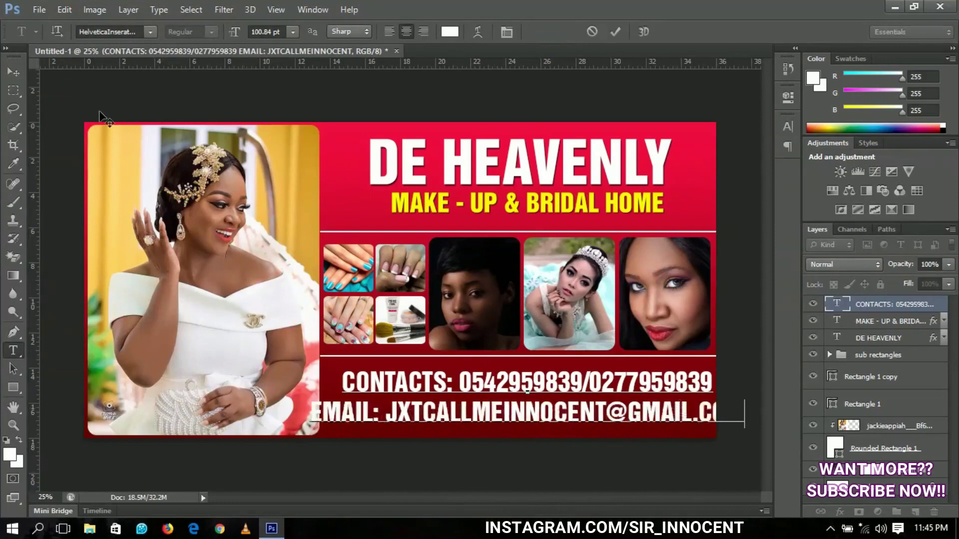
pyautogui.click(14, 71)
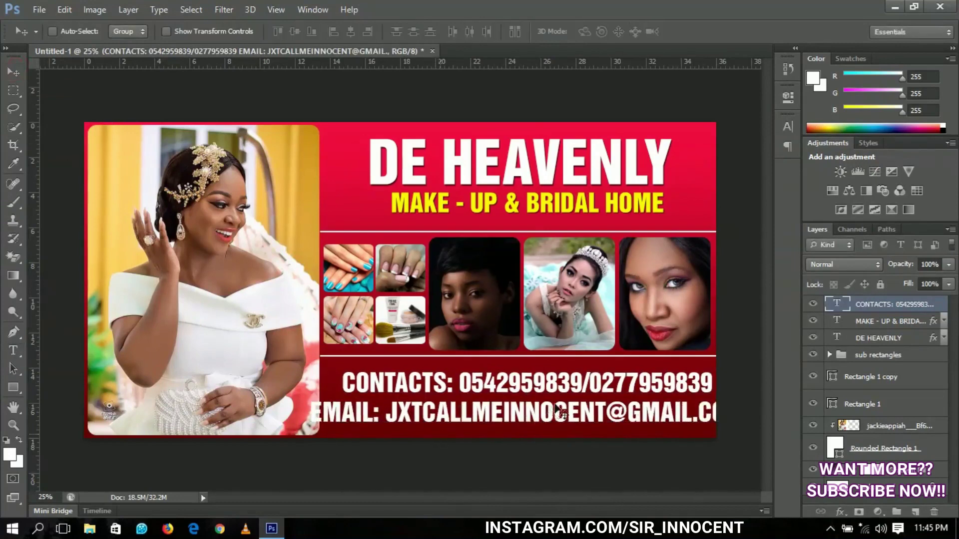
# Scale the contacts text down to fit the banner and nudge it slightly lower
pyautogui.hotkey('ctrl', 't')
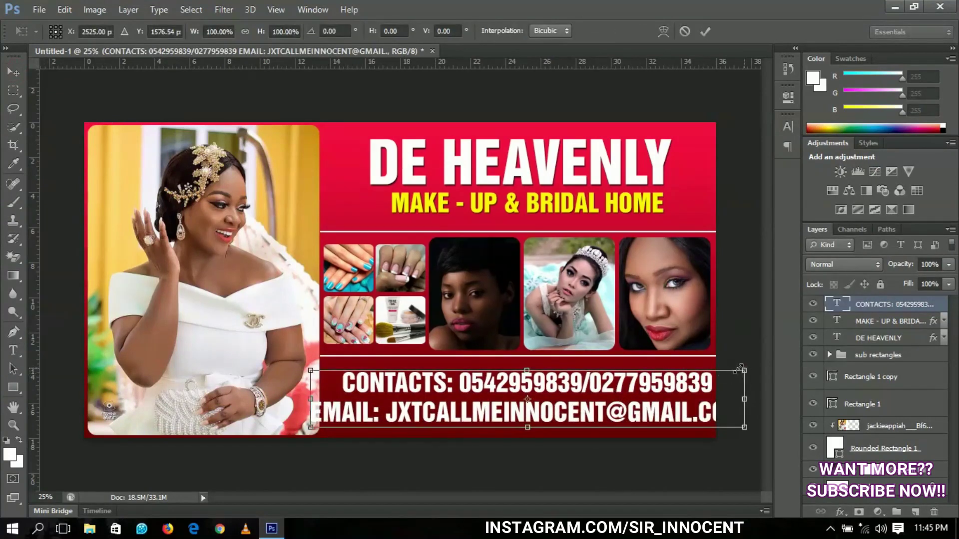
pyautogui.moveTo(741, 368); pyautogui.dragTo(695, 375)
pyautogui.press('Return')
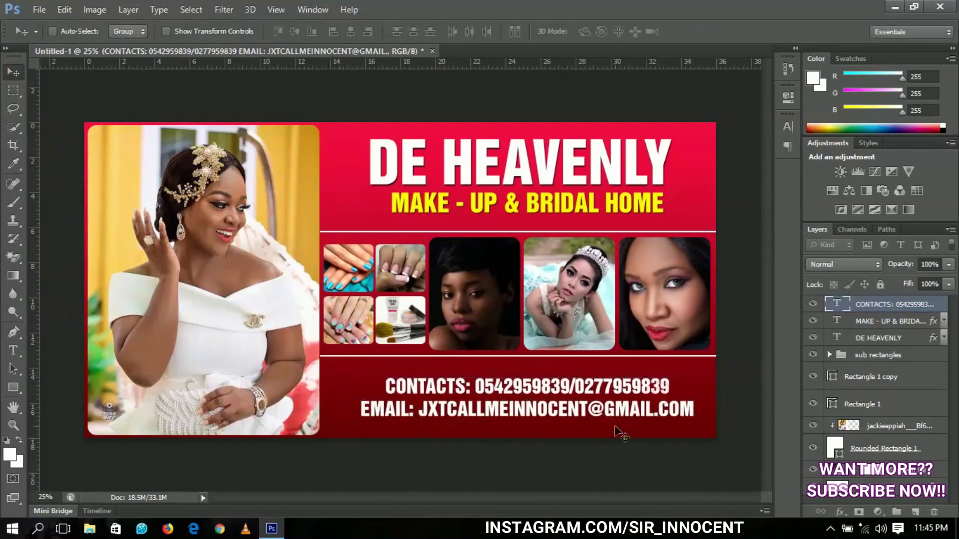
pyautogui.hotkey('shift', 'Down')
pyautogui.hotkey('shift', 'Down')
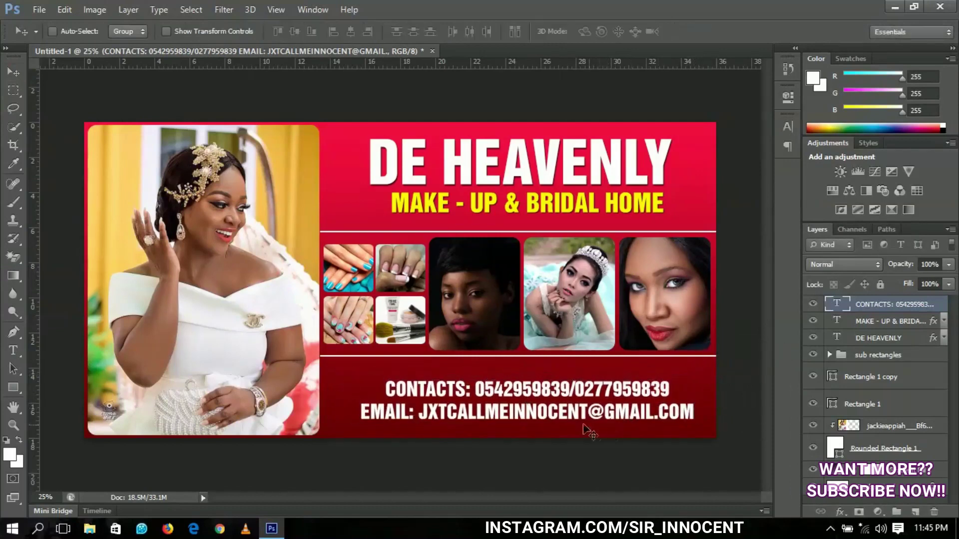
pyautogui.press('t')
pyautogui.moveTo(381, 390); pyautogui.dragTo(461, 388)
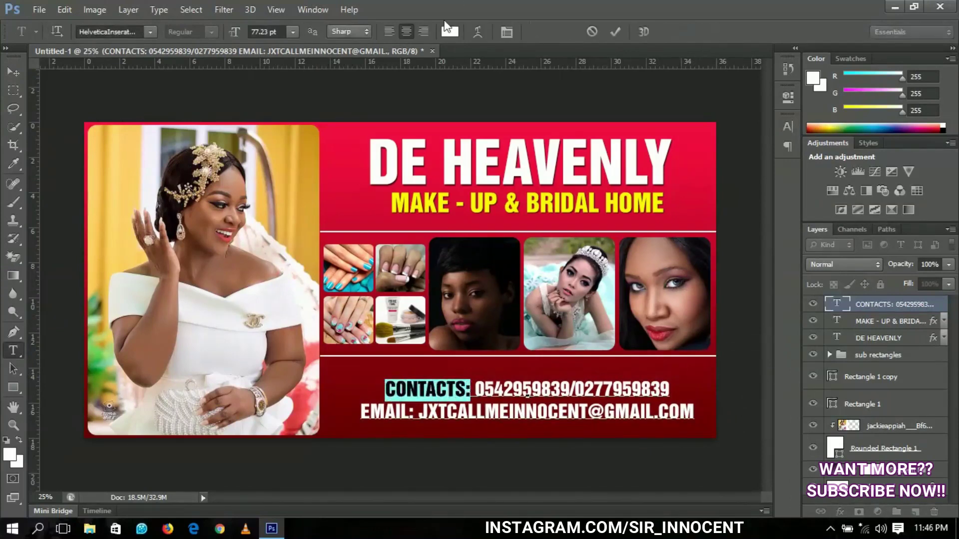
# Color the CONTACTS: and EMAIL: labels with the yellow sampled from the tagline
pyautogui.click(450, 31)
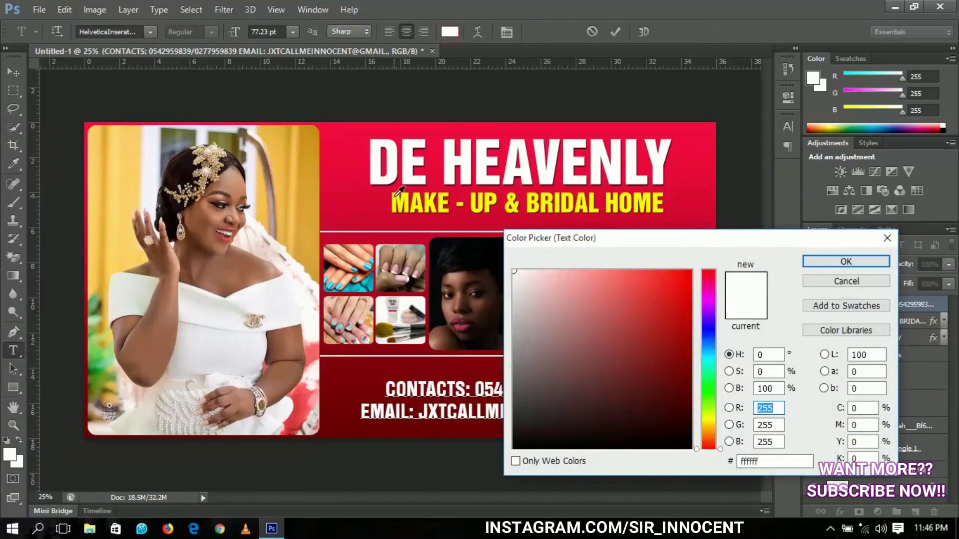
pyautogui.click(396, 195)
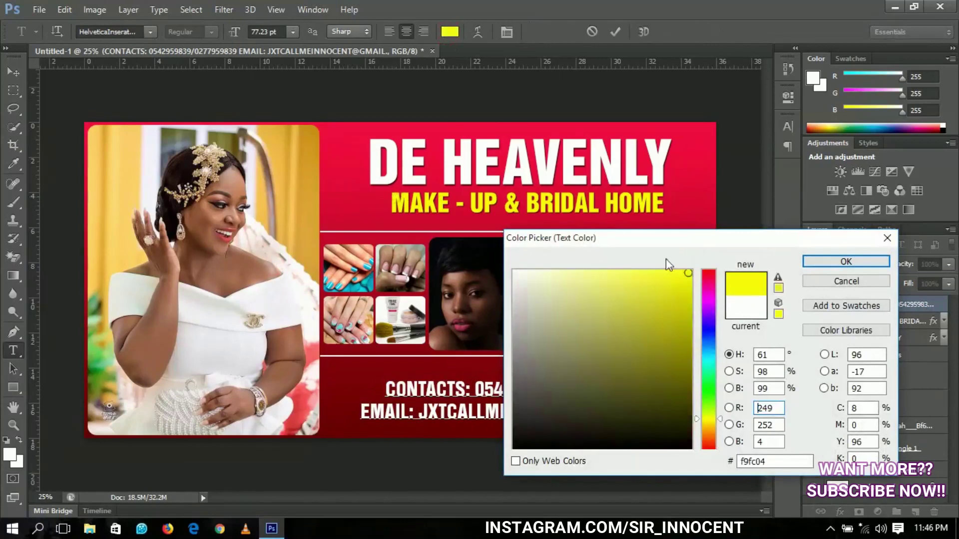
pyautogui.click(812, 263)
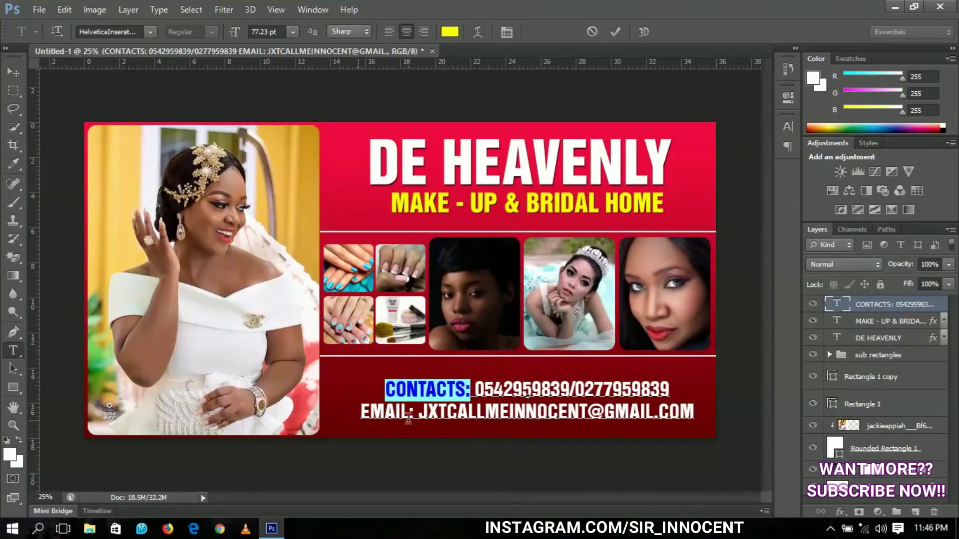
pyautogui.moveTo(418, 412); pyautogui.dragTo(361, 413)
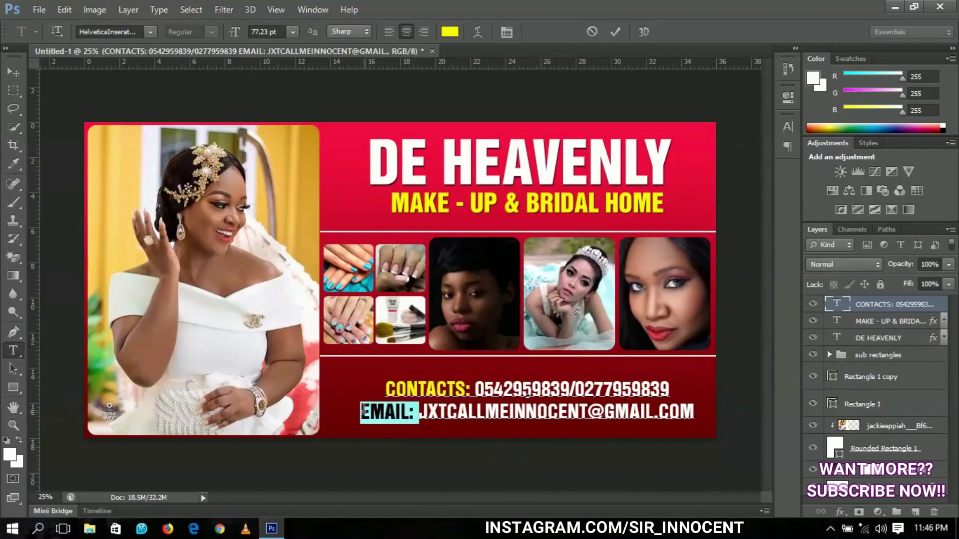
pyautogui.click(449, 31)
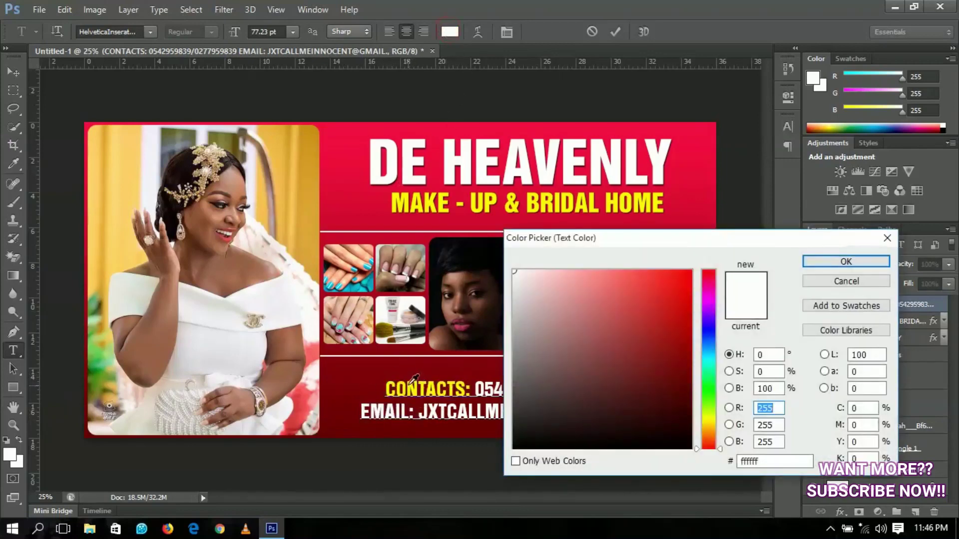
pyautogui.click(412, 382)
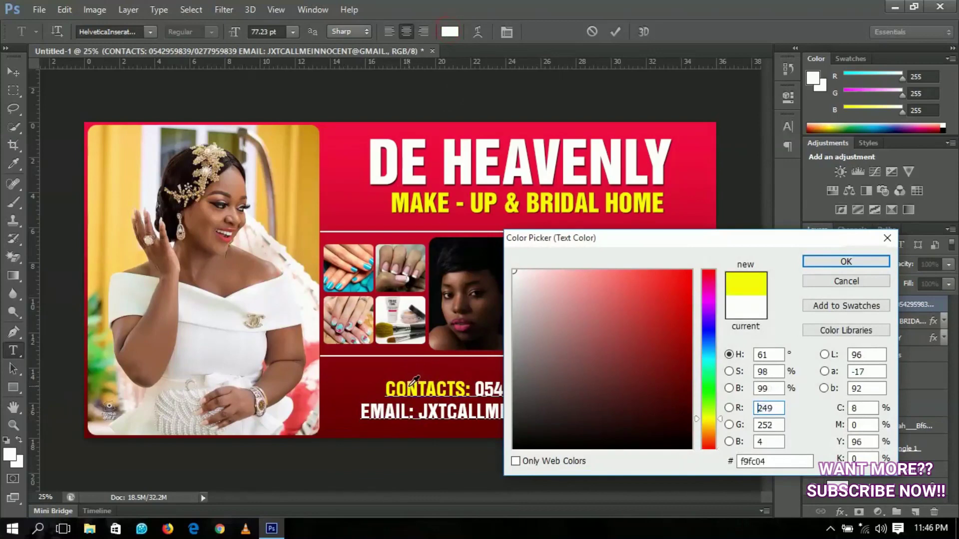
pyautogui.click(823, 268)
pyautogui.click(13, 75)
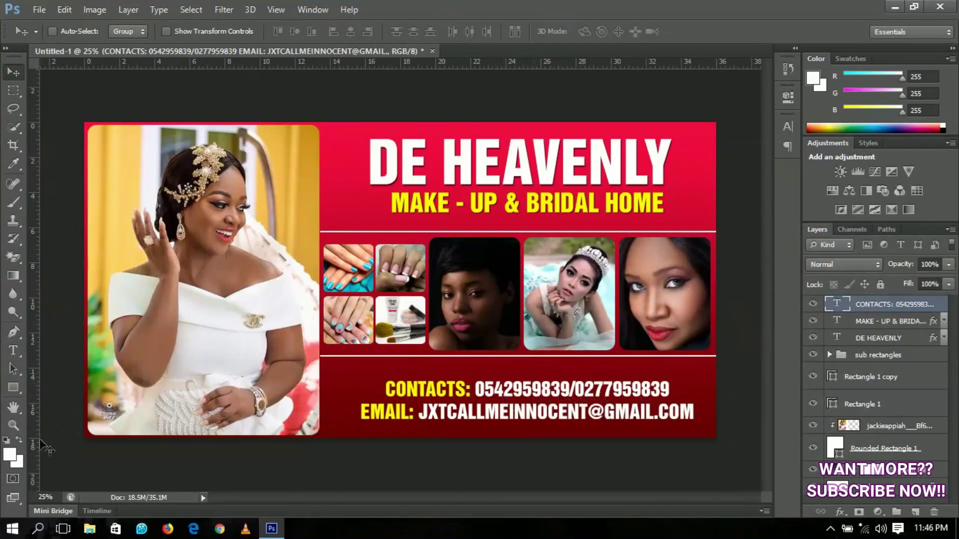
# Choose the Rounded Rectangle tool and give it a white dotted stroke
pyautogui.moveTo(15, 389); pyautogui.dragTo(88, 382)
pyautogui.click(86, 398)
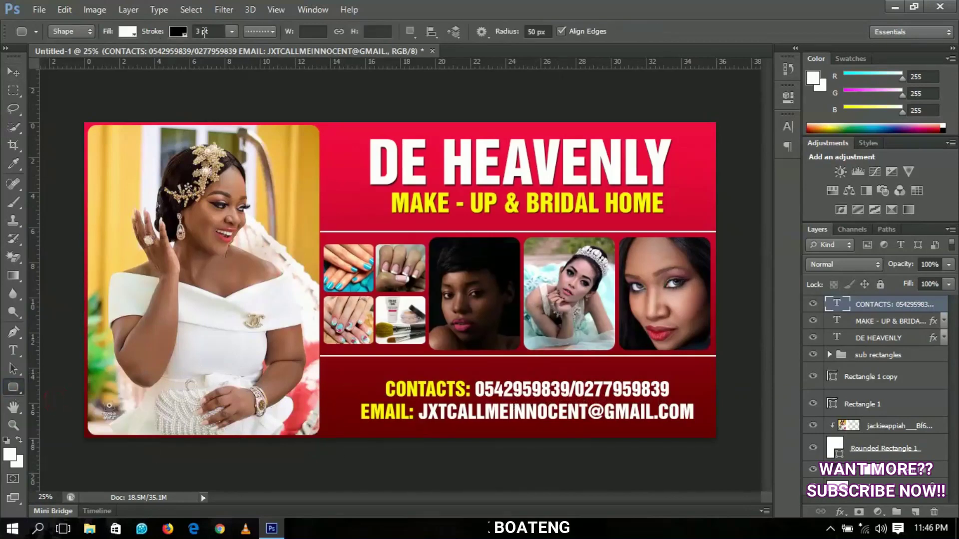
pyautogui.click(182, 33)
pyautogui.click(117, 100)
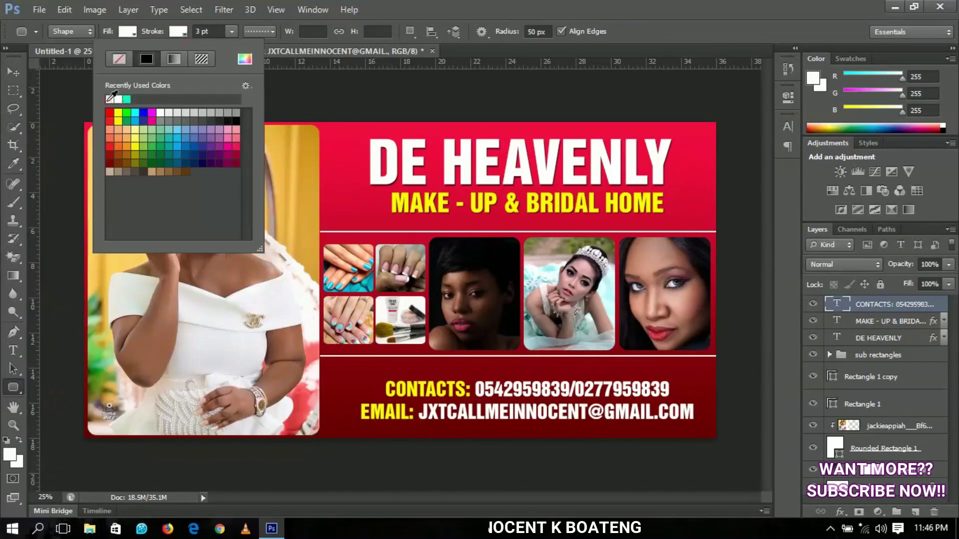
pyautogui.click(254, 30)
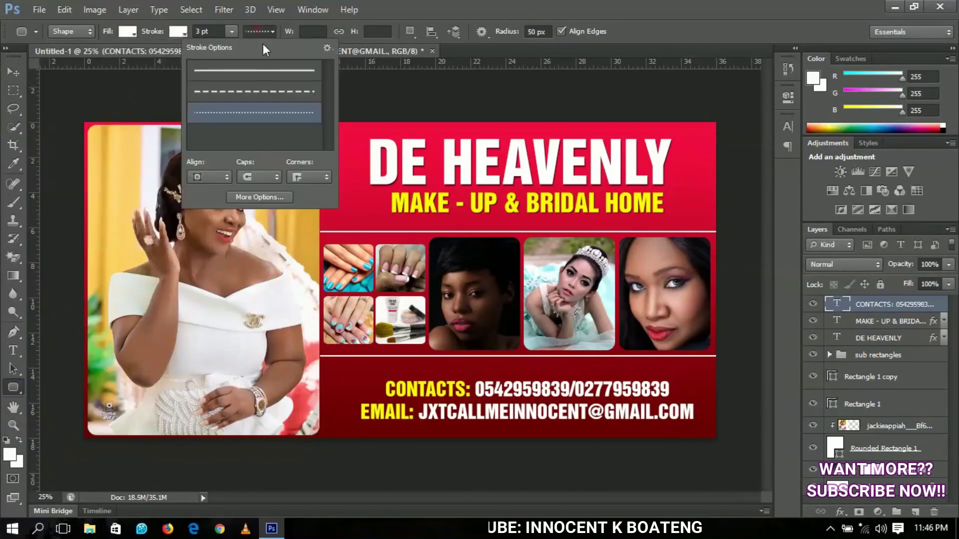
pyautogui.click(277, 115)
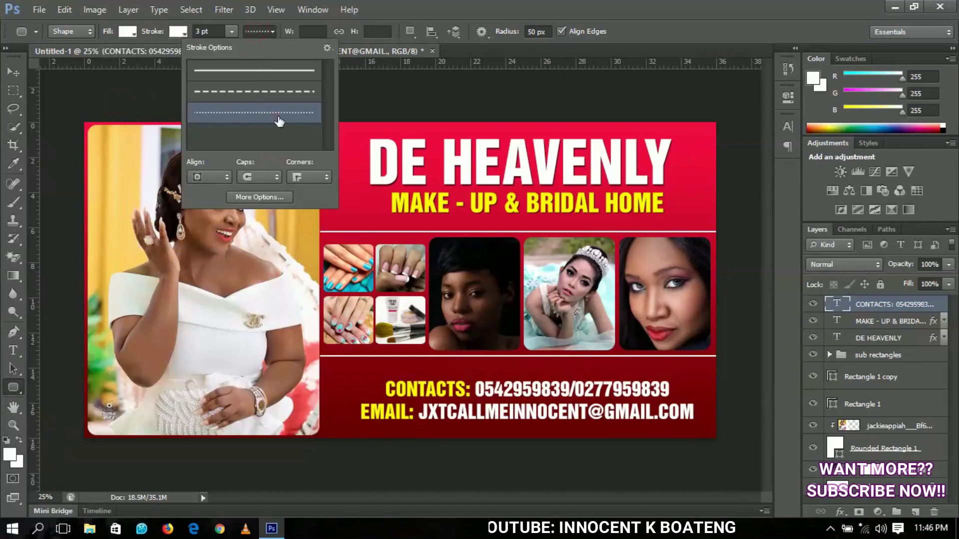
# Set the fill to No Color and draw the frame around the contact and email lines
pyautogui.click(128, 31)
pyautogui.click(127, 31)
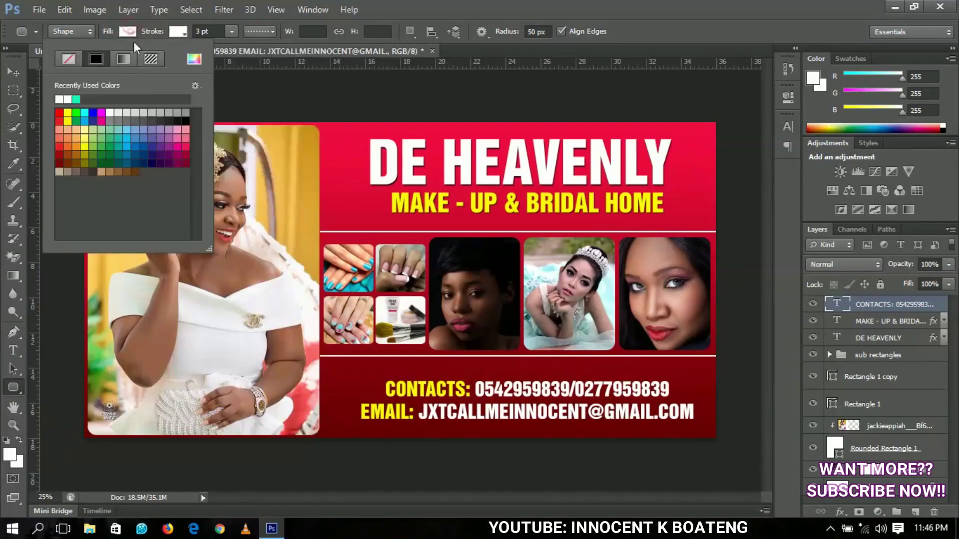
pyautogui.click(70, 56)
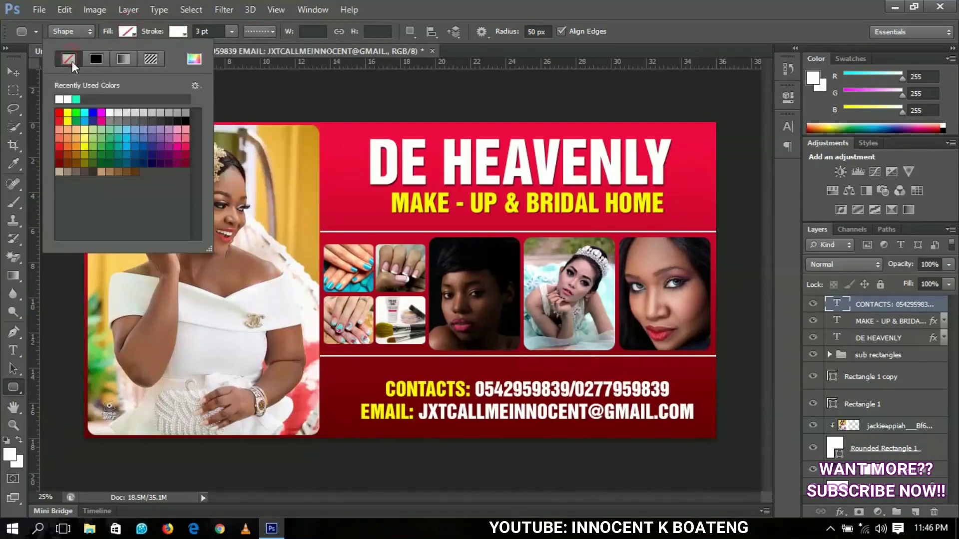
pyautogui.moveTo(348, 376); pyautogui.dragTo(702, 432)
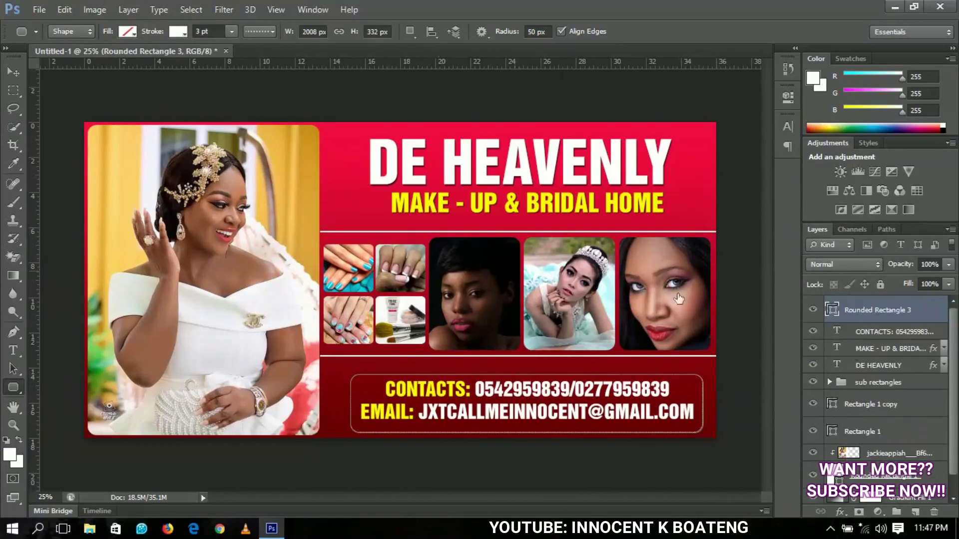
pyautogui.click(13, 71)
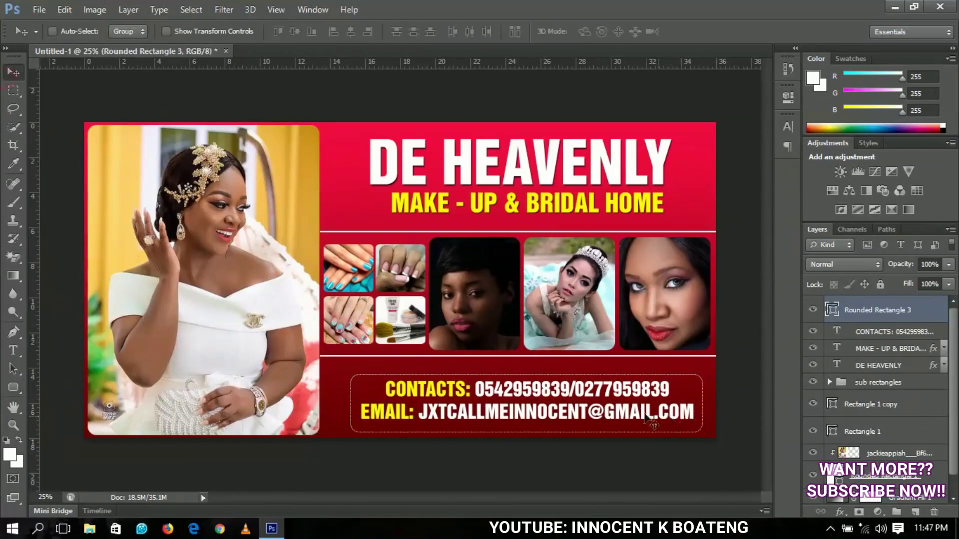
# Nudge the CONTACTS text layer left, down and back up to center it in the dotted frame
pyautogui.rightClick(619, 416)
pyautogui.click(621, 420)
pyautogui.rightClick(599, 412)
pyautogui.click(638, 439)
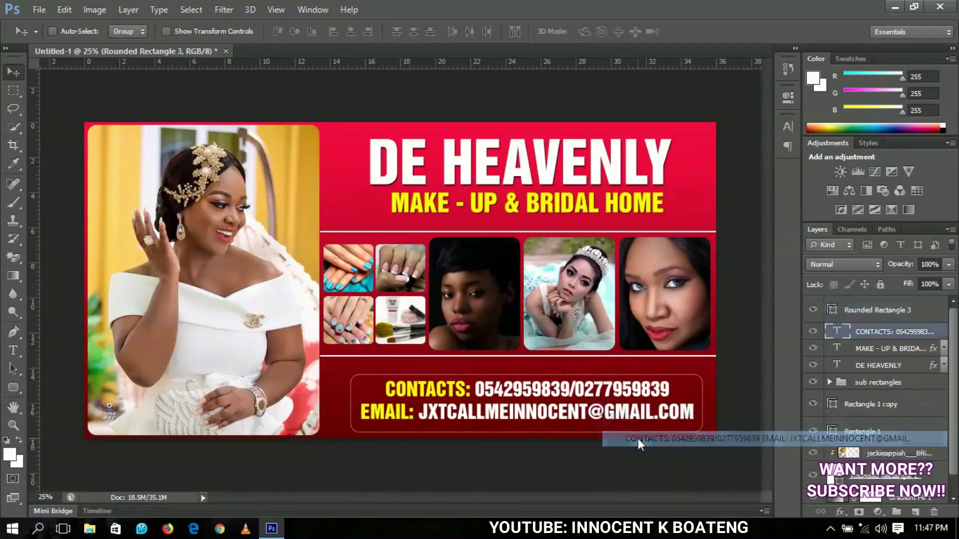
pyautogui.hotkey('shift', 'Left')
pyautogui.hotkey('shift', 'Down')
pyautogui.hotkey('shift', 'Down')
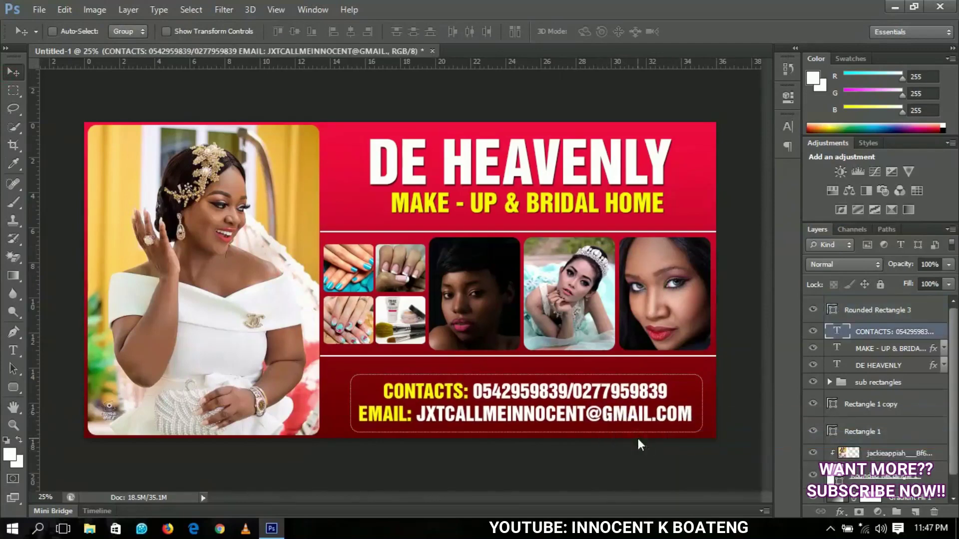
pyautogui.hotkey('shift', 'Up')
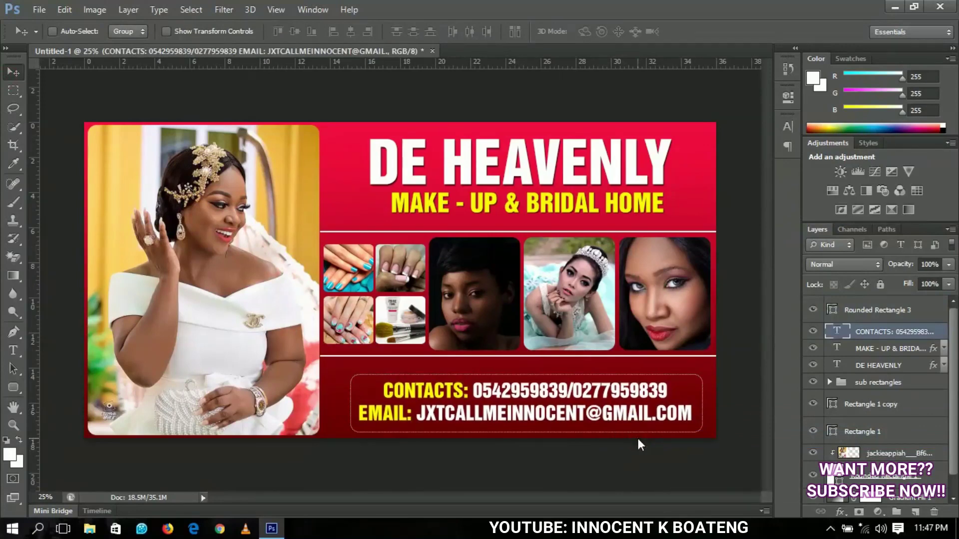
pyautogui.click(869, 310)
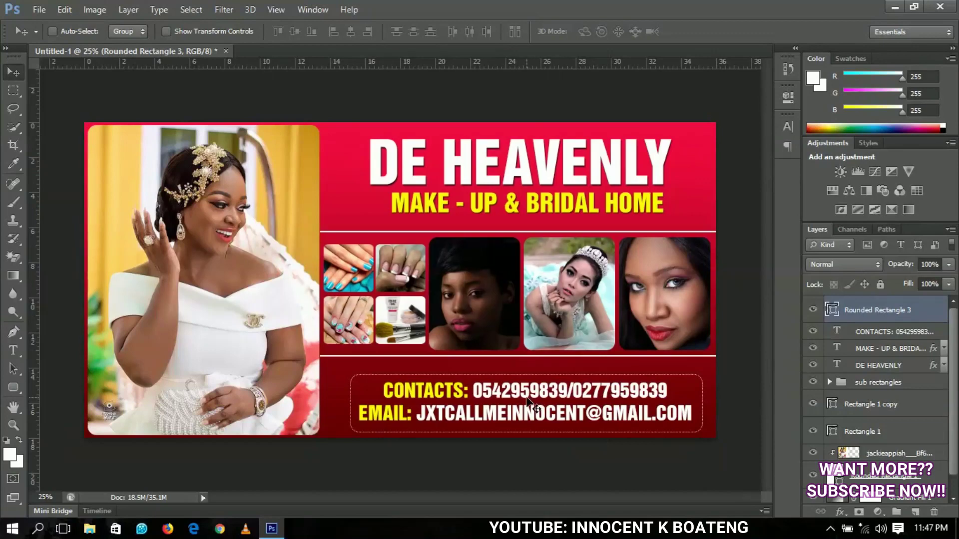
# Shift the MAKE - UP & BRIDAL HOME tagline slightly to the left
pyautogui.rightClick(611, 205)
pyautogui.click(639, 214)
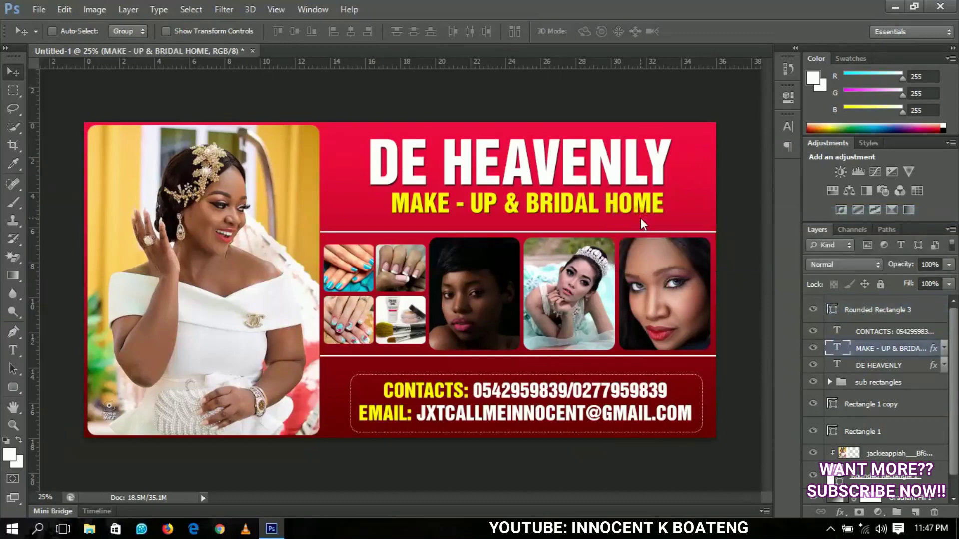
pyautogui.hotkey('shift', 'Left')
pyautogui.hotkey('shift', 'Left')
pyautogui.hotkey('shift', 'Left')
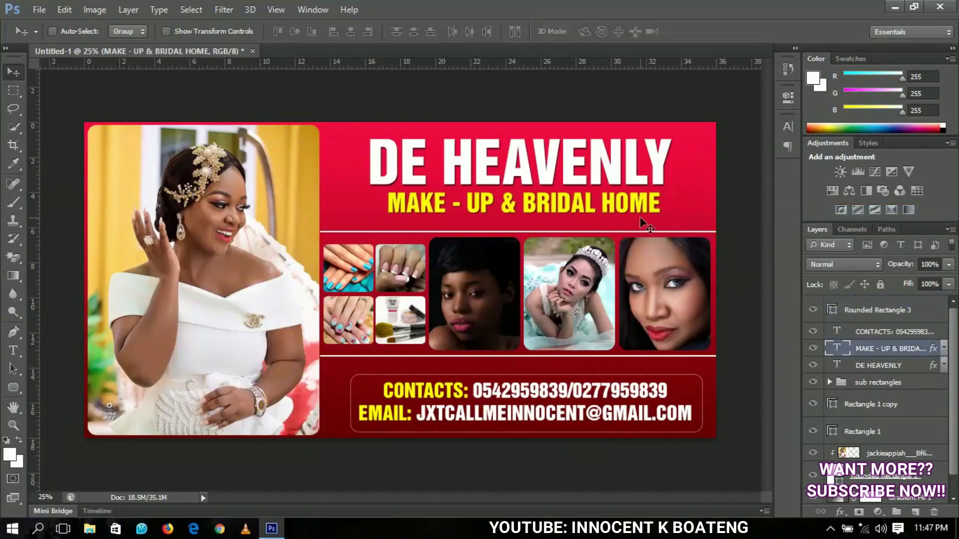